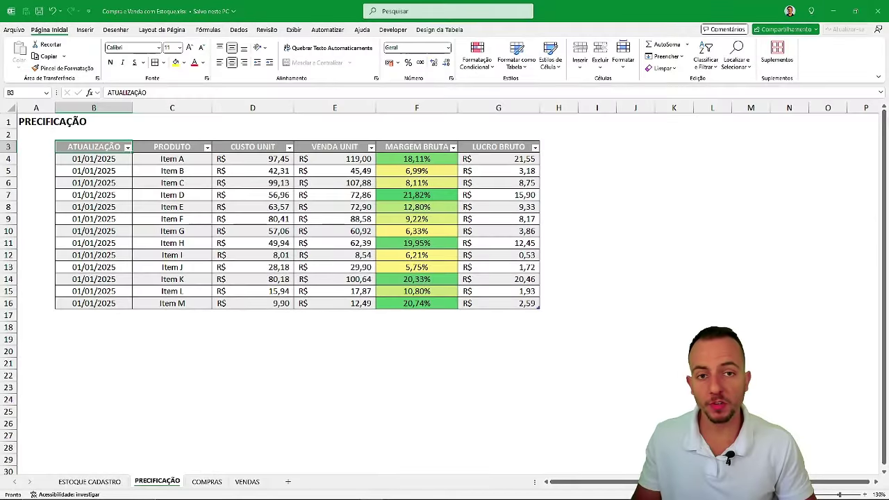
# Page through the PRECIFICAÇÃO, COMPRAS and VENDAS sheets, then return to ESTOQUE CADASTRO.
pyautogui.hotkey('ctrl', 'pagedown')
pyautogui.hotkey('ctrl', 'pagedown')
pyautogui.hotkey('ctrl', 'pageup')
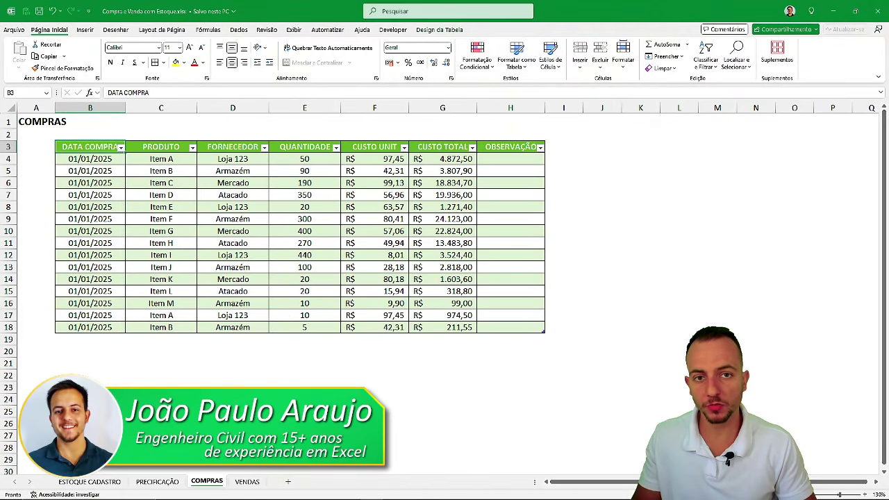
pyautogui.hotkey('ctrl', 'pageup')
pyautogui.hotkey('ctrl', 'pageup')
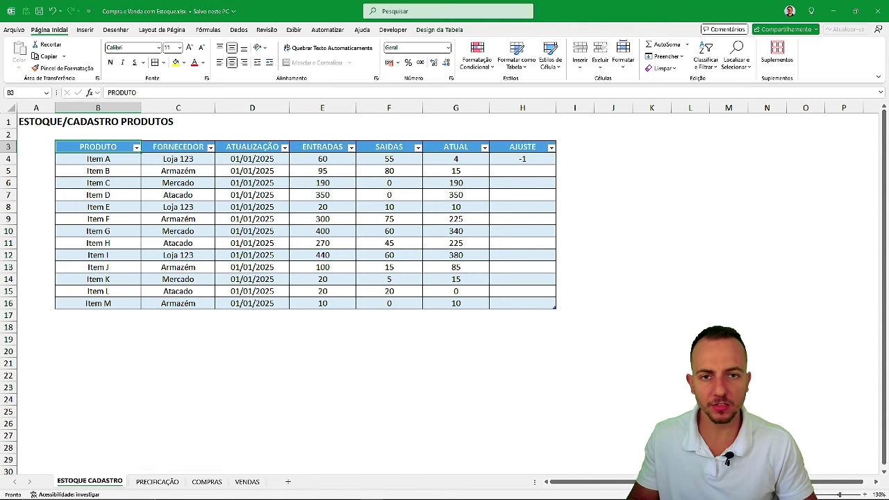
pyautogui.hotkey('ctrl', 'pagedown')
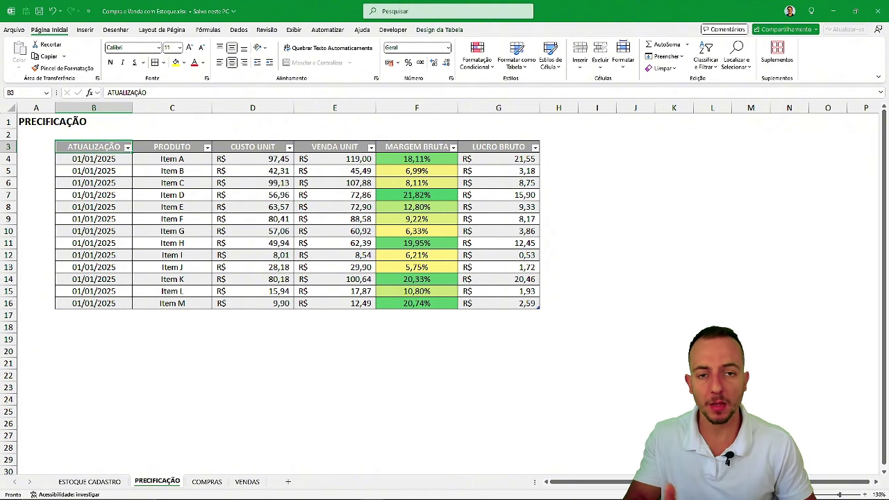
pyautogui.hotkey('ctrl', 'pagedown')
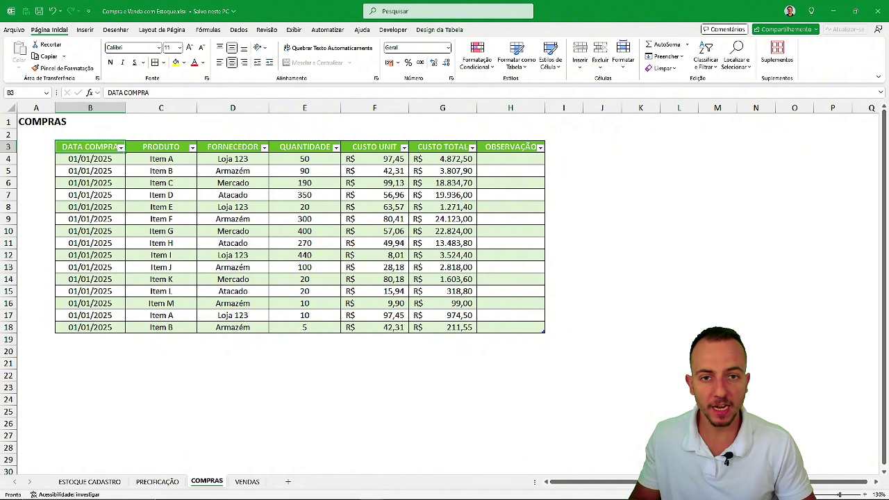
pyautogui.hotkey('ctrl', 'pagedown')
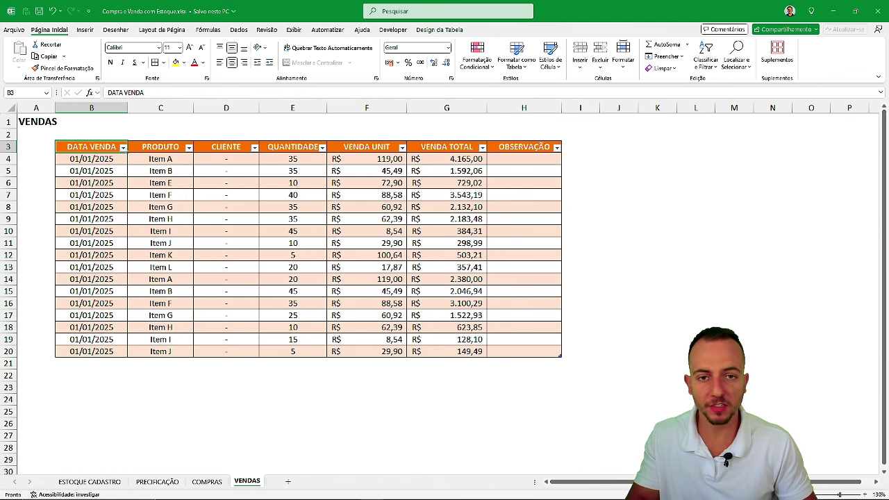
pyautogui.hotkey('ctrl', 'pageup')
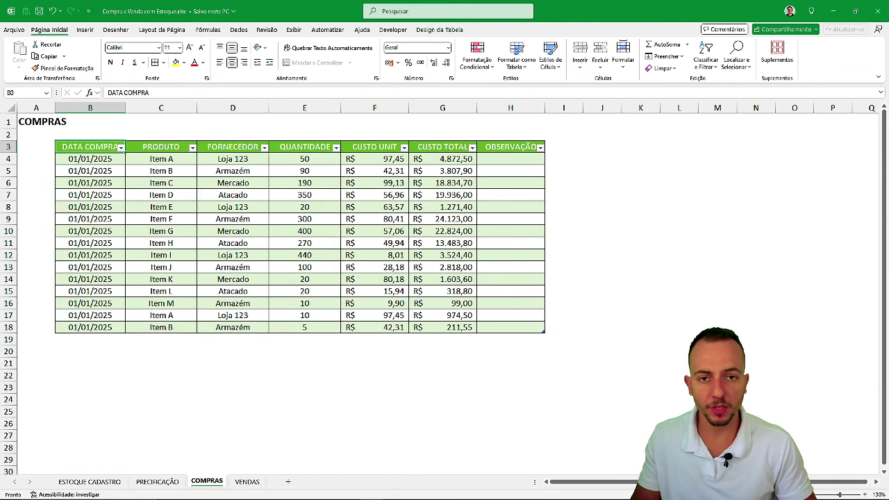
pyautogui.hotkey('ctrl', 'pageup')
pyautogui.hotkey('ctrl', 'pageup')
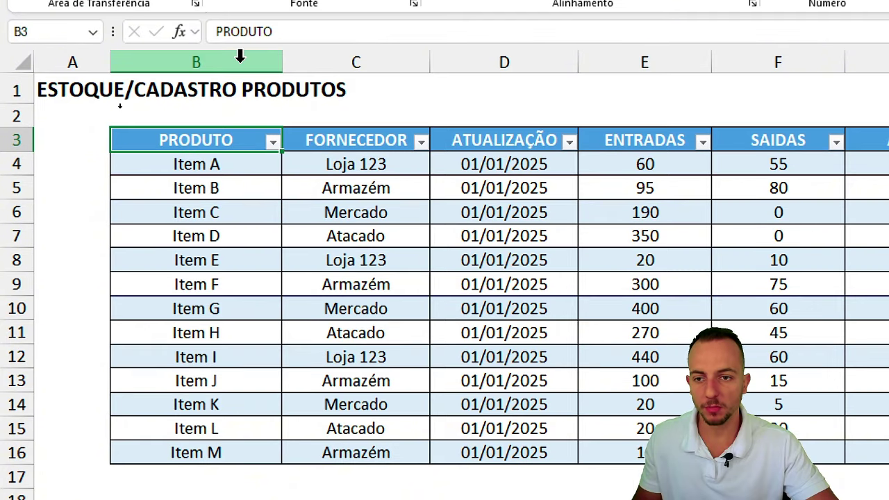
# Highlight the PRODUTO, FORNECEDOR, ATUALIZAÇÃO, ENTRADAS, SAIDAS and ATUAL columns of the stock table.
pyautogui.click(240, 61)
pyautogui.click(336, 62)
pyautogui.click(504, 62)
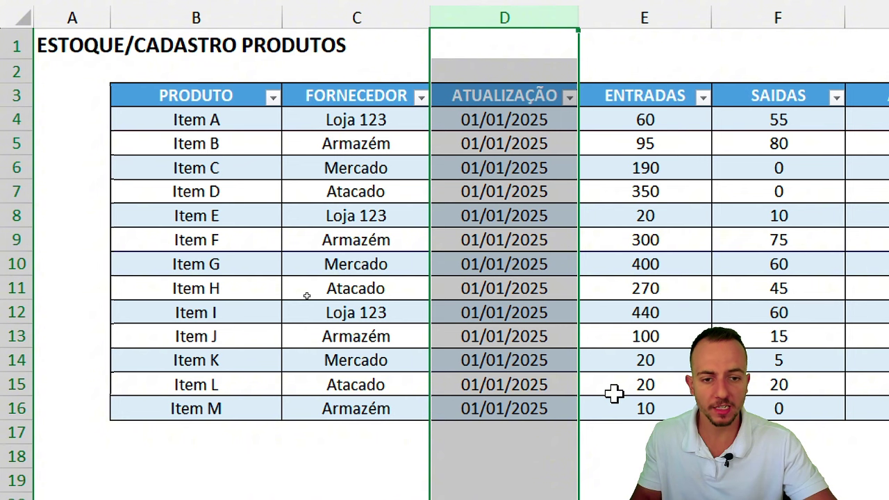
pyautogui.moveTo(532, 169); pyautogui.dragTo(552, 313)
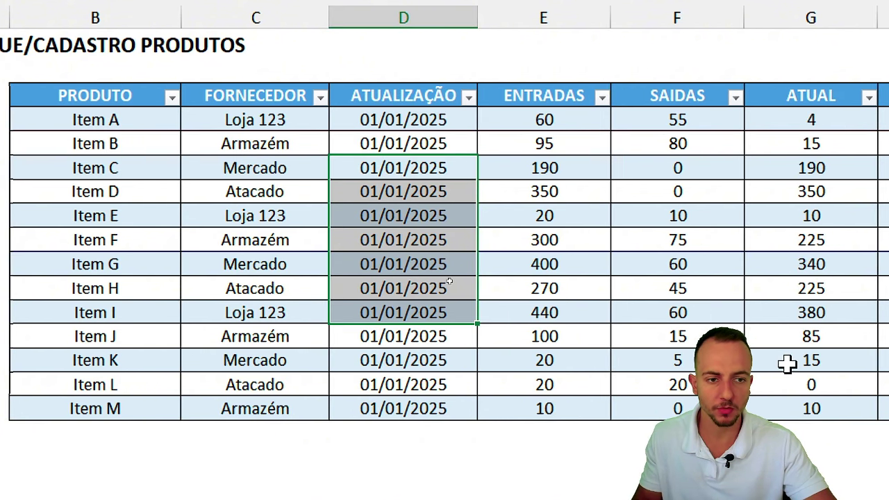
pyautogui.click(406, 200)
pyautogui.click(415, 196)
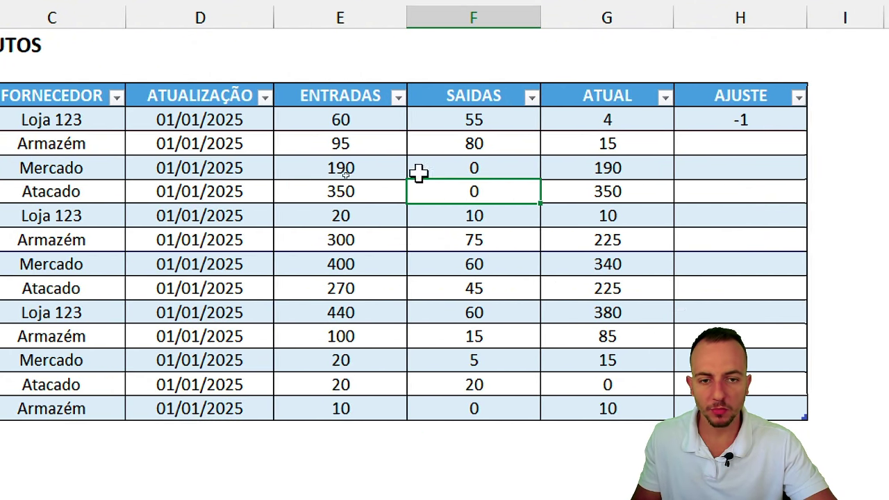
pyautogui.moveTo(382, 93); pyautogui.dragTo(408, 297)
pyautogui.moveTo(509, 93); pyautogui.dragTo(486, 271)
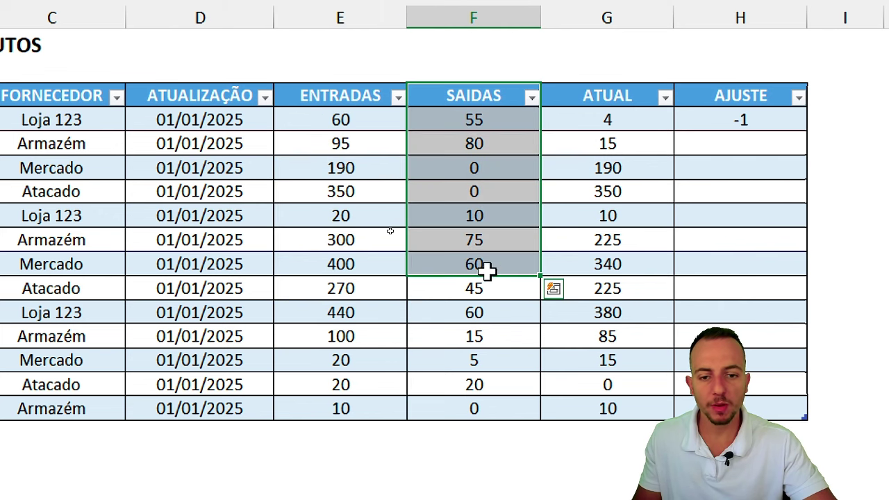
pyautogui.click(378, 97)
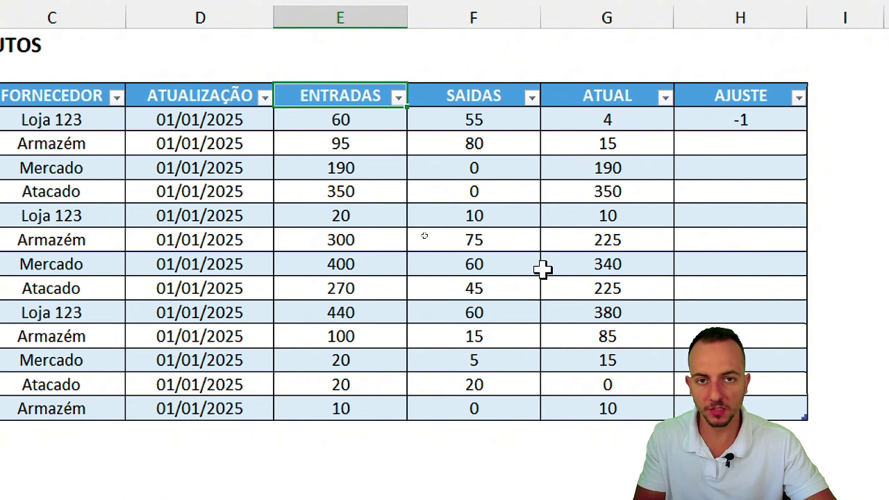
pyautogui.hscroll(3, 796, 377)
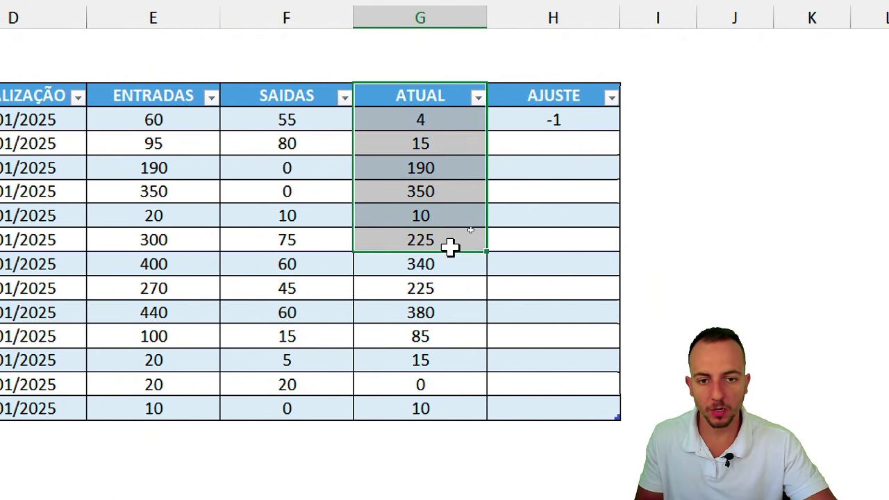
pyautogui.moveTo(467, 108); pyautogui.dragTo(477, 417)
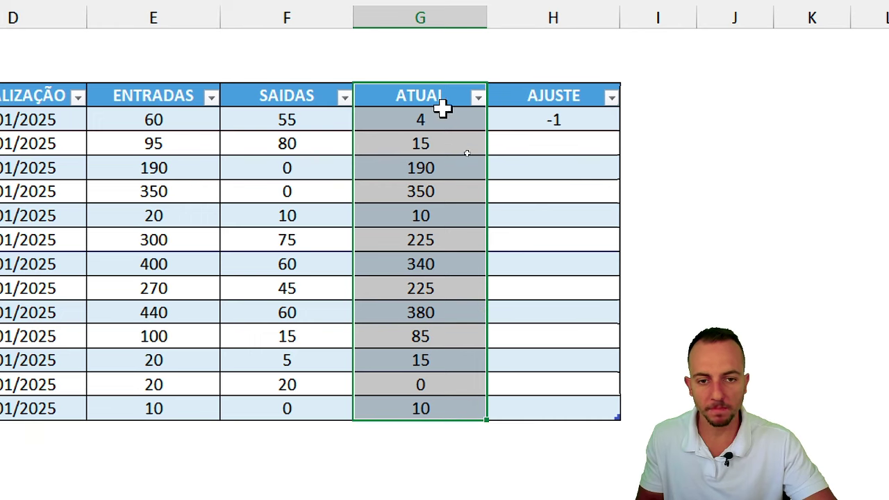
pyautogui.click(442, 101)
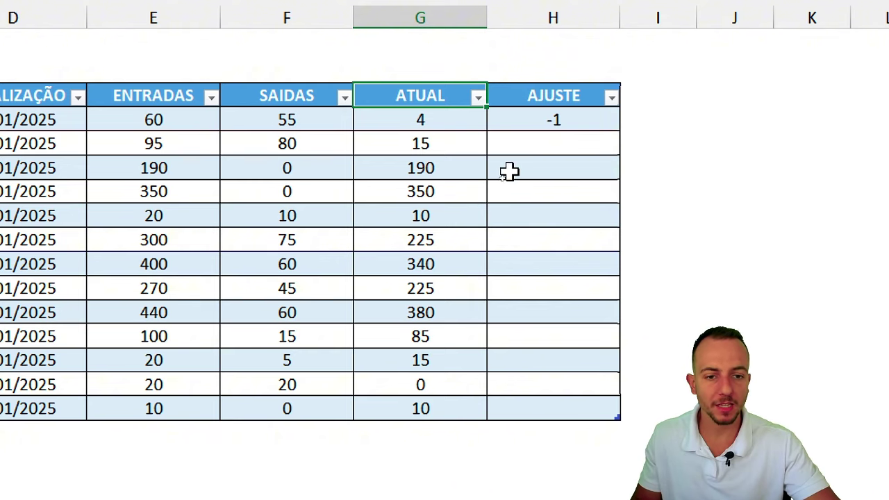
# Set Item A's AJUSTE to 0, which brings its ATUAL stock to 5.
pyautogui.moveTo(569, 118); pyautogui.dragTo(573, 170)
pyautogui.click(577, 123)
pyautogui.write('0')
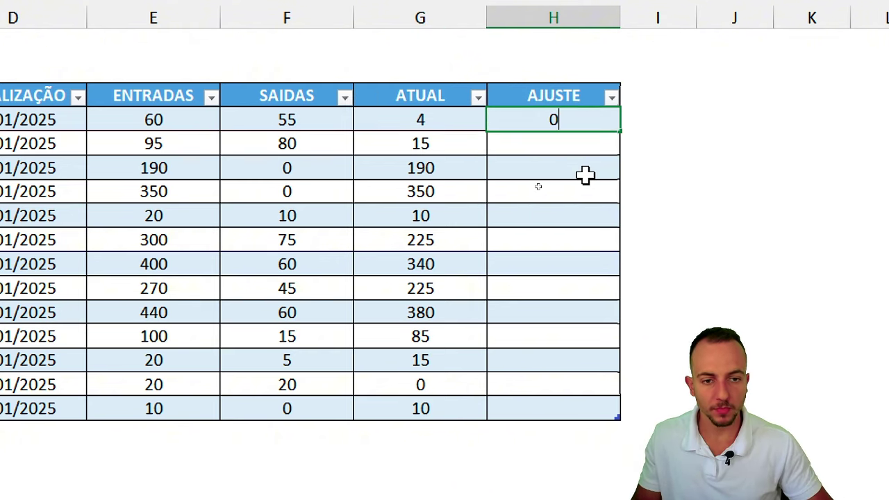
pyautogui.press('Return')
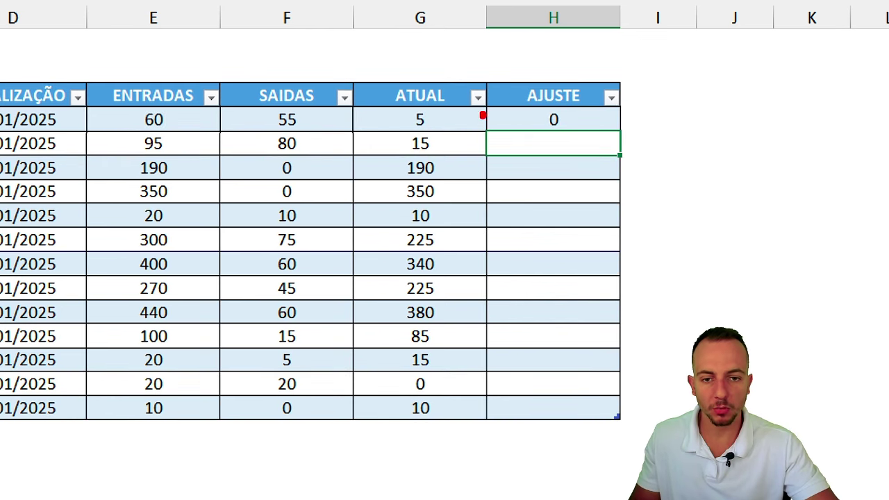
pyautogui.moveTo(425, 93)
pyautogui.mouseDown()
pyautogui.moveTo(399, 123)
pyautogui.moveTo(425, 94)
pyautogui.mouseUp()
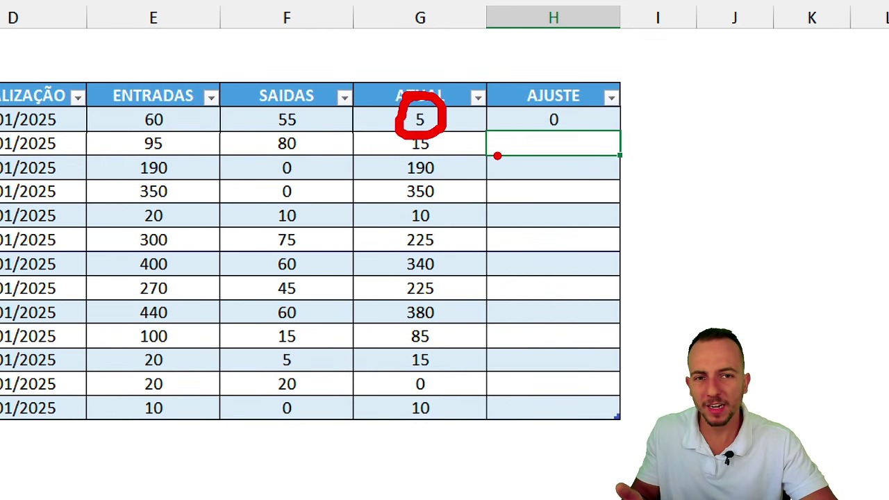
pyautogui.moveTo(510, 131)
pyautogui.mouseDown()
pyautogui.moveTo(527, 167)
pyautogui.moveTo(507, 192)
pyautogui.mouseUp()
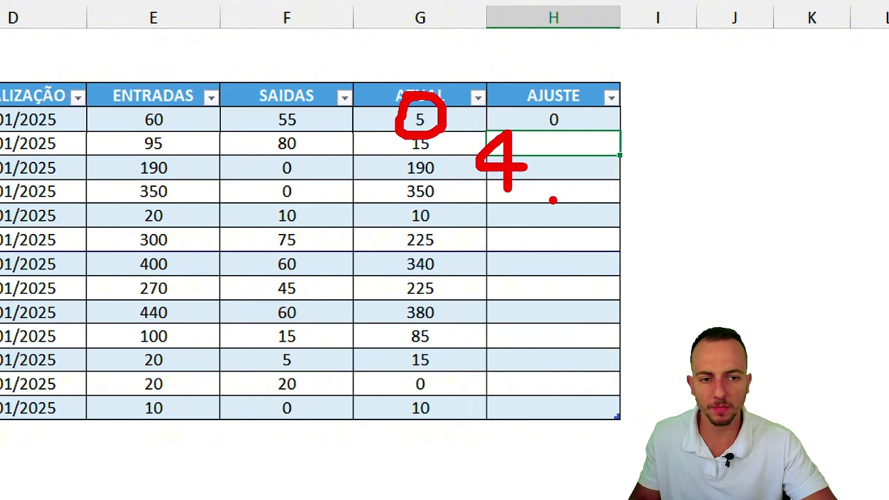
pyautogui.press('Escape')
# Restore Item A's AJUSTE to -1 and circle the resulting ATUAL values 4 and 15.
pyautogui.click(558, 121)
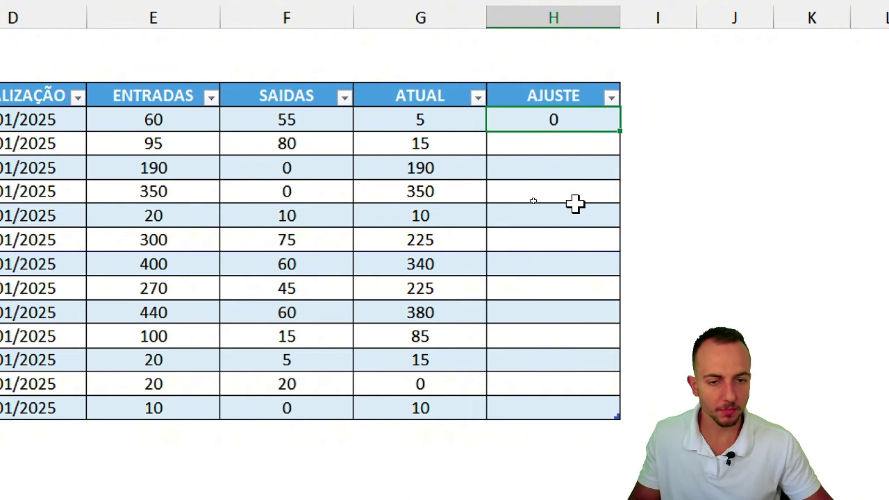
pyautogui.write('-1')
pyautogui.hotkey('ctrl', 'Return')
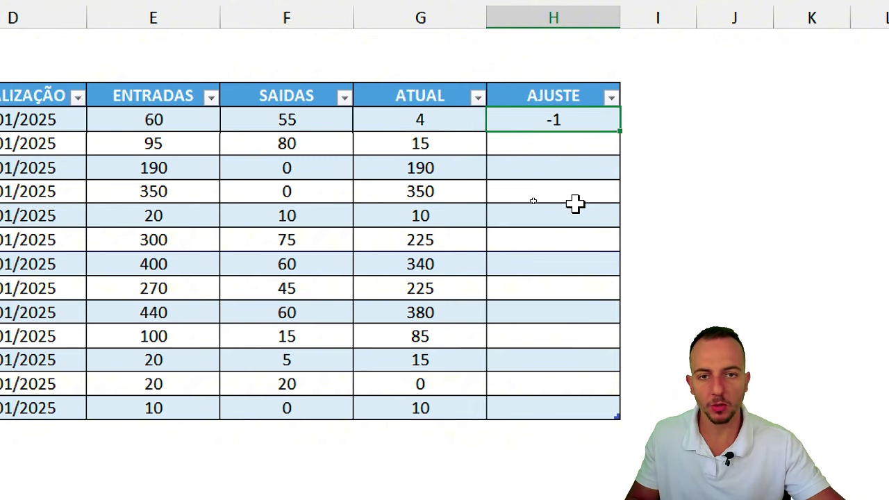
pyautogui.hotkey('ctrl', '2')
pyautogui.moveTo(447, 105); pyautogui.dragTo(406, 120)
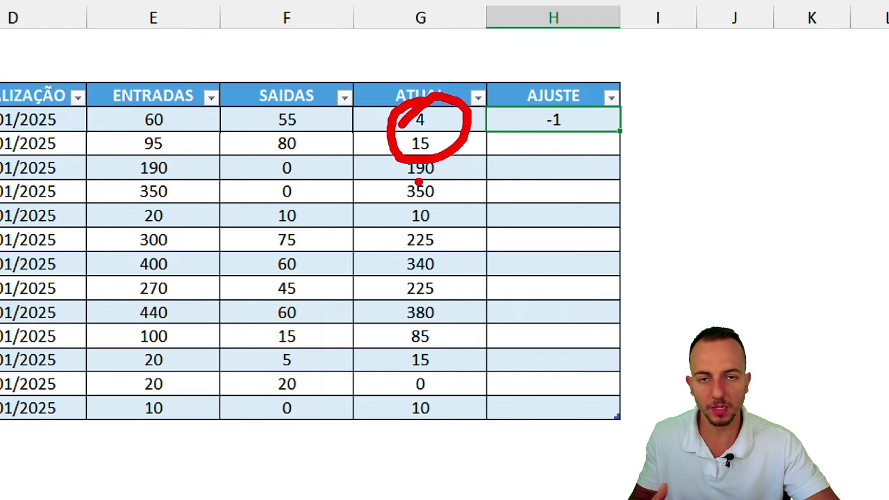
pyautogui.press('Escape')
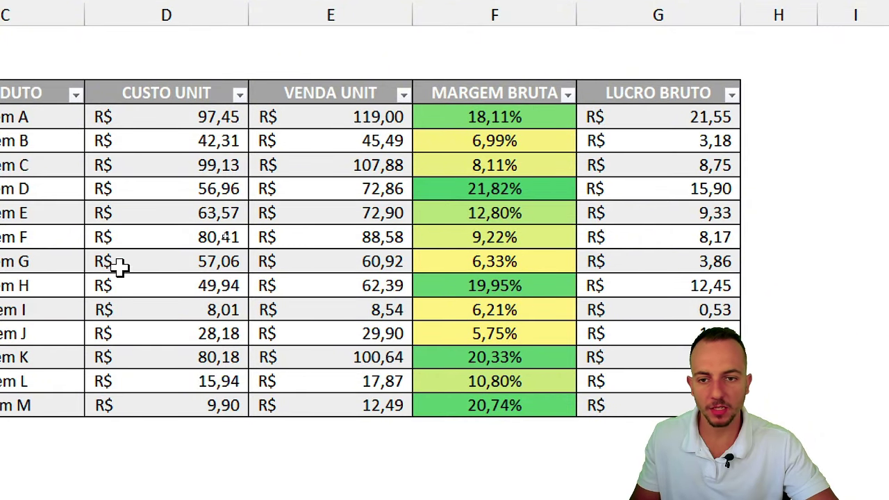
# Circle Item A's CUSTO UNIT 97,45, VENDA UNIT 119,00 and LUCRO BRUTO 21,55.
pyautogui.hotkey('ctrl', '2')
pyautogui.moveTo(224, 133); pyautogui.dragTo(243, 122)
pyautogui.moveTo(372, 97); pyautogui.dragTo(295, 90)
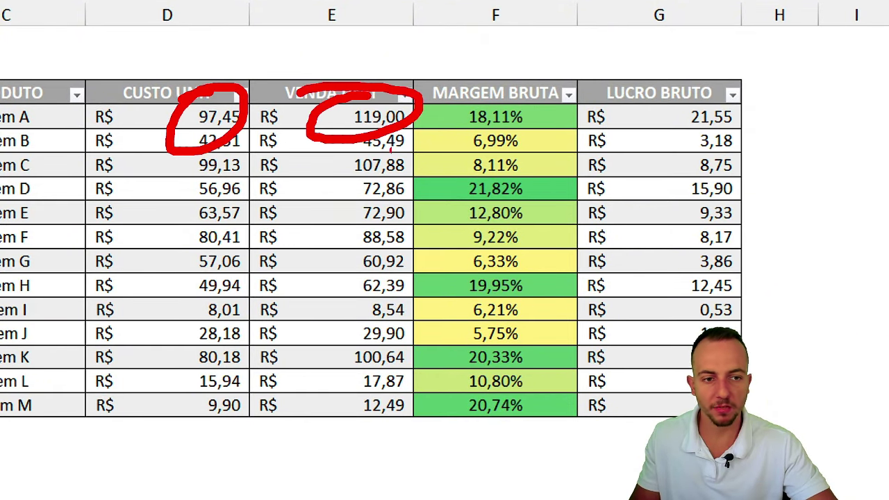
pyautogui.moveTo(687, 92); pyautogui.dragTo(615, 139)
pyautogui.press('Escape')
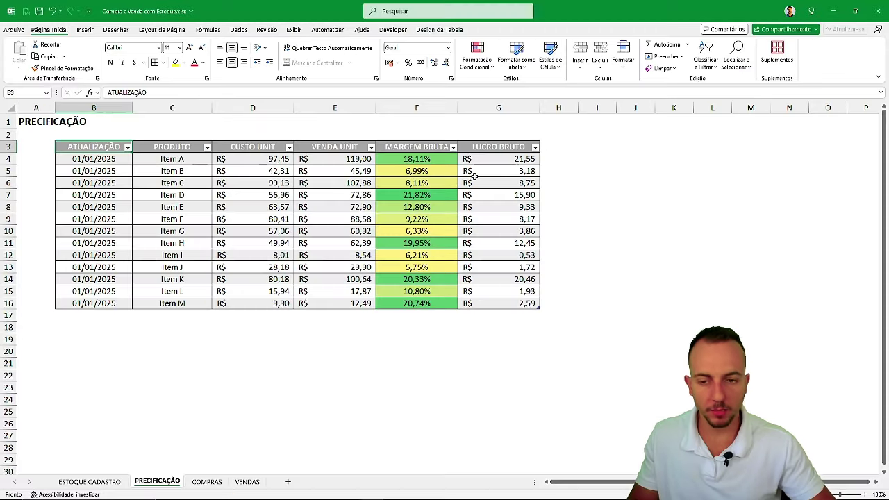
# Page through the COMPRAS and VENDAS sheets, then create a new blank workbook with Ctrl+N.
pyautogui.hotkey('ctrl', 'pagedown')
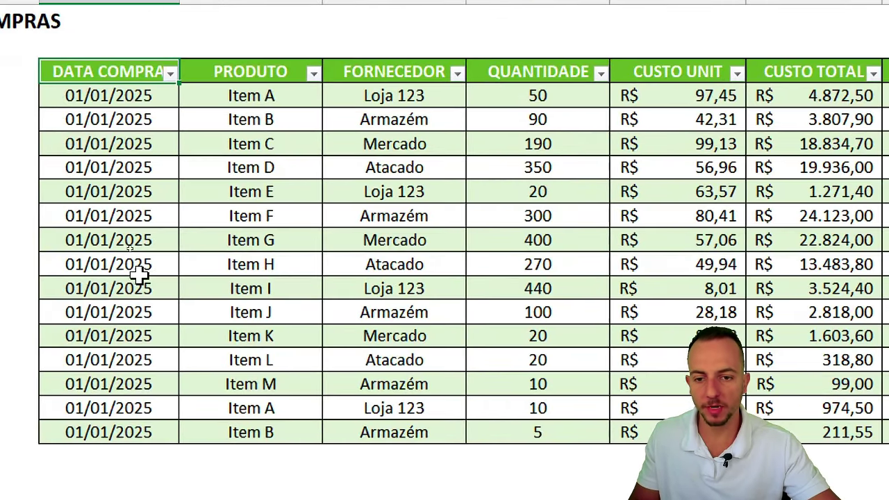
pyautogui.hotkey('ctrl', 'pagedown')
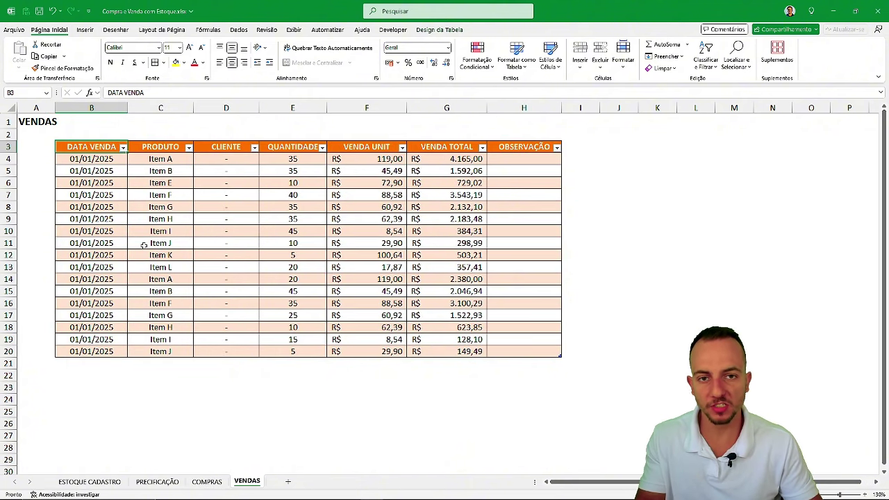
pyautogui.hotkey('ctrl', 'pageup')
pyautogui.hotkey('ctrl', 'pageup')
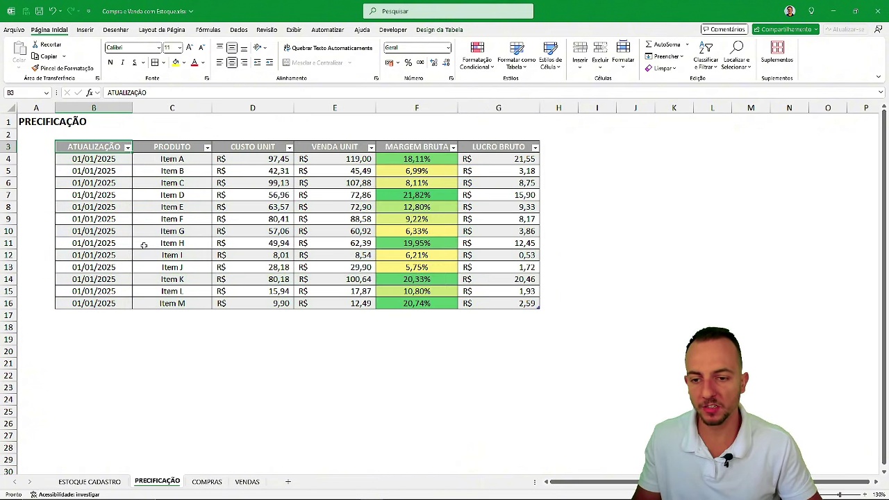
pyautogui.hotkey('ctrl', 'pageup')
pyautogui.hotkey('ctrl', 'n')
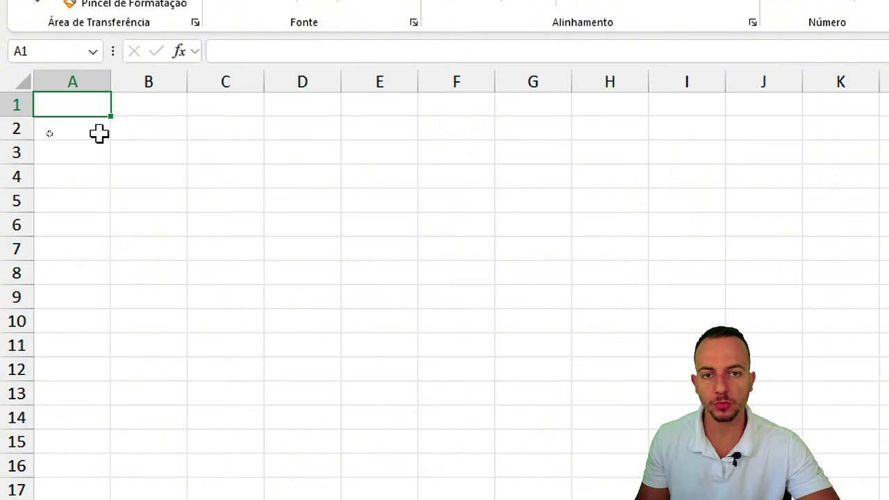
# Enter the title ESTOQUE/CADASTRO PRODUTOS in A1, then make it bold and larger.
pyautogui.moveTo(124, 89); pyautogui.dragTo(31, 138)
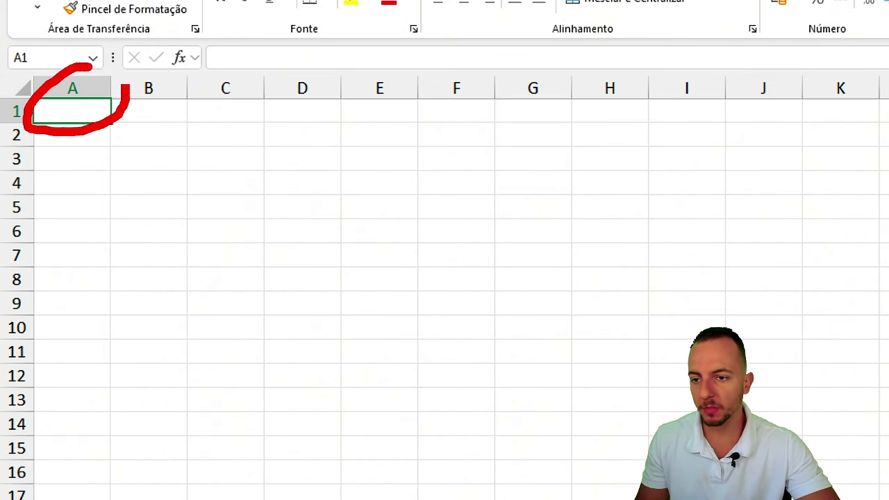
pyautogui.press('Escape')
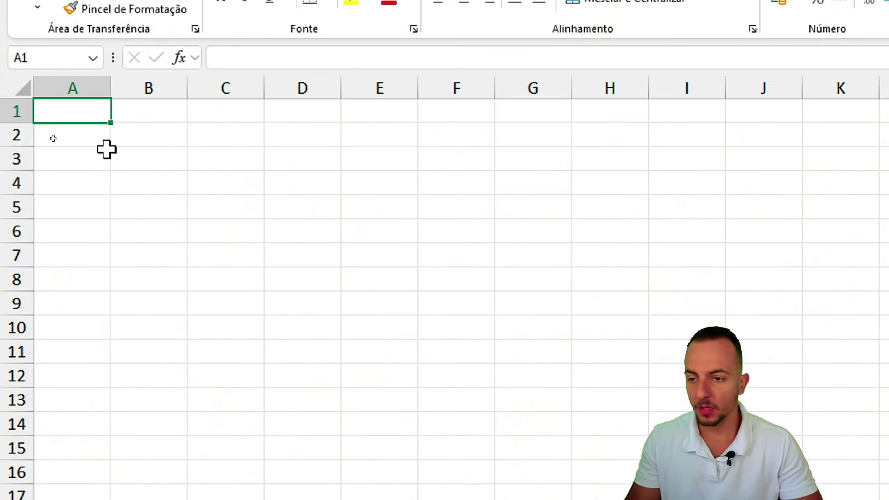
pyautogui.write('ESTOQUE/C')
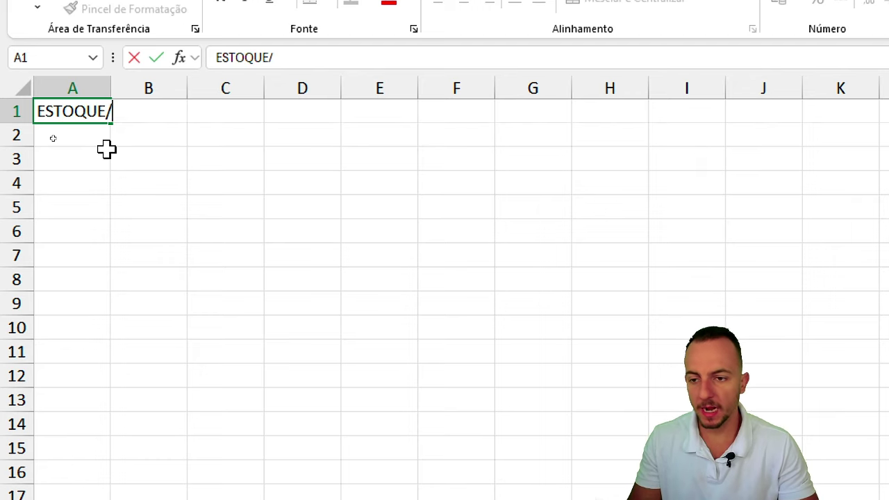
pyautogui.write('ADASTRO')
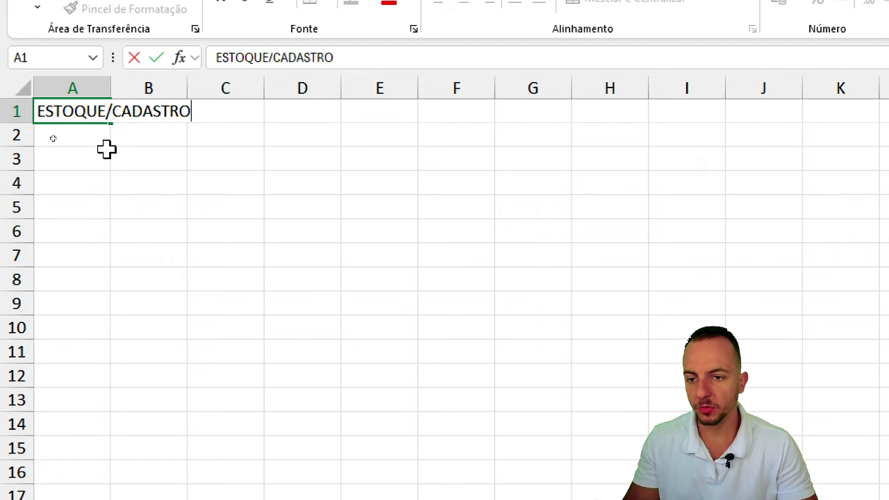
pyautogui.write(' PRODUTOS')
pyautogui.press('Return')
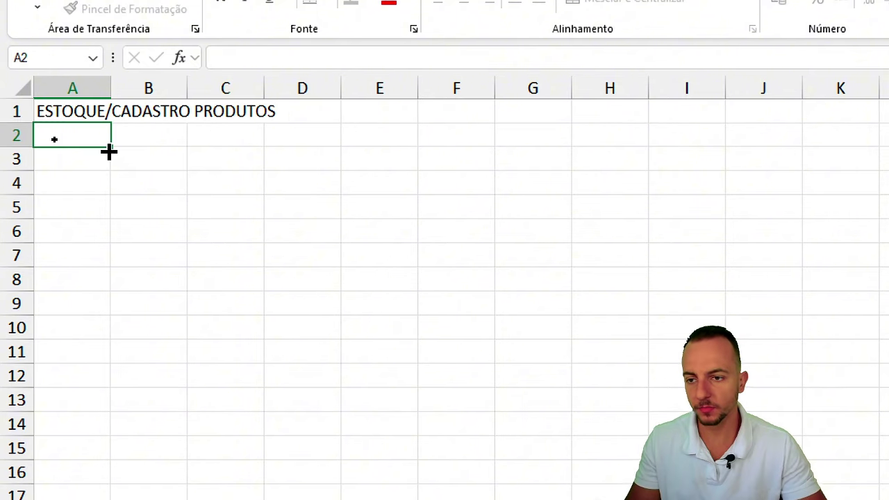
pyautogui.click(108, 111)
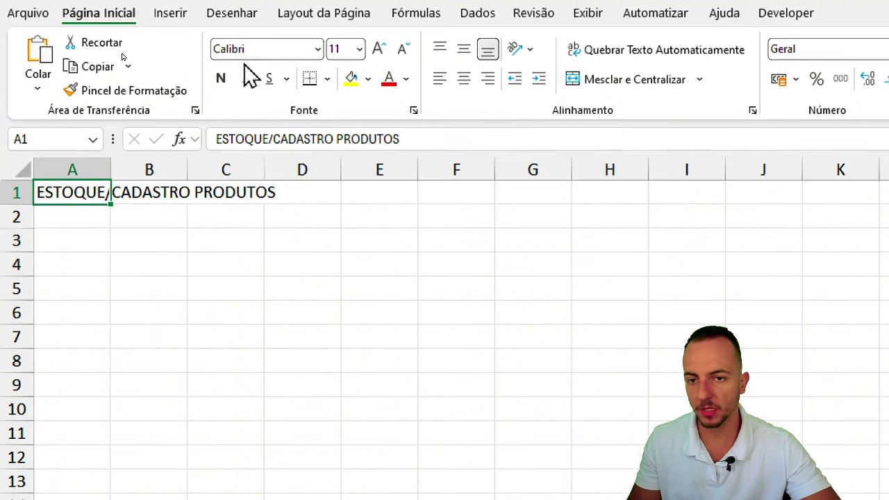
pyautogui.click(220, 85)
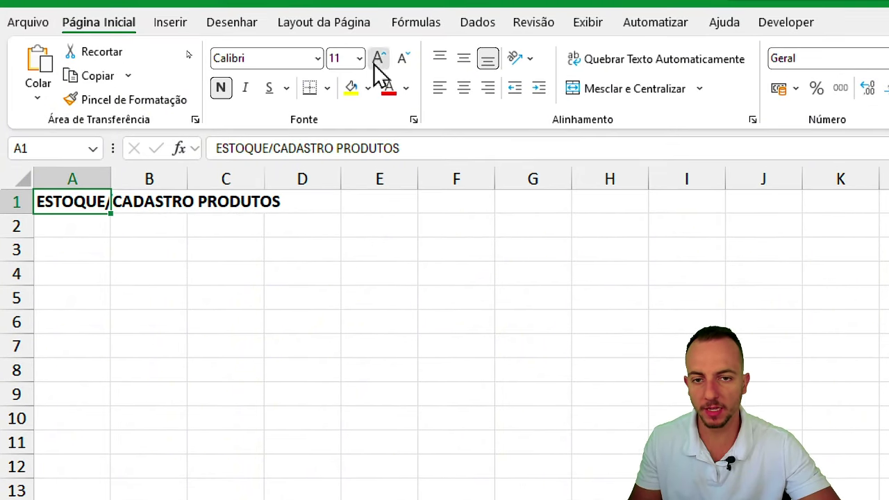
pyautogui.click(378, 55)
pyautogui.click(378, 55)
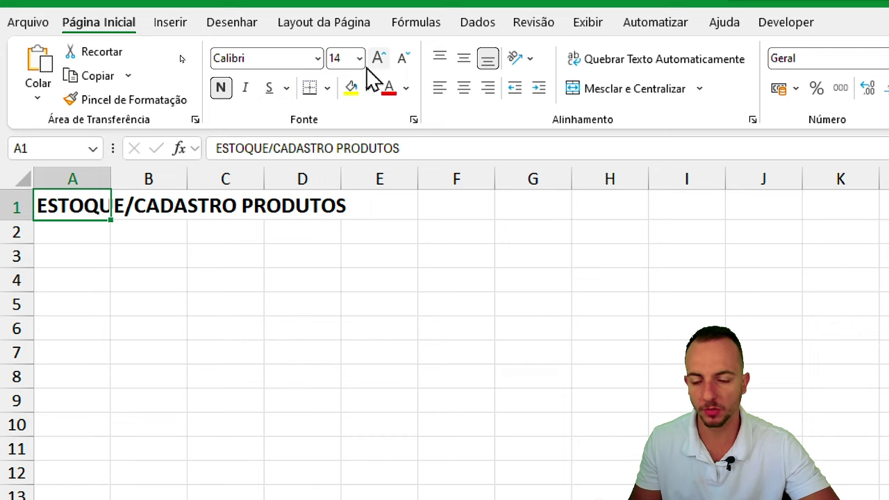
# Enter the headers PRODUTO in B3 and FORNECEDOR in C3.
pyautogui.click(157, 252)
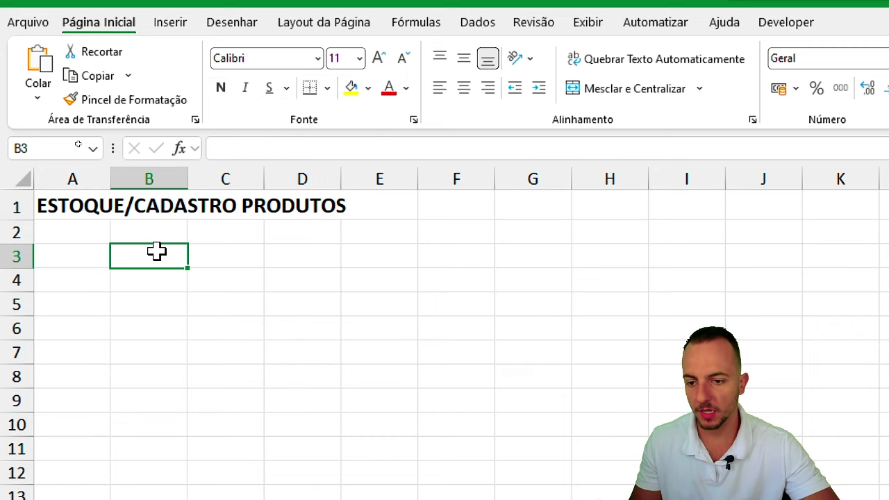
pyautogui.click(169, 178)
pyautogui.click(148, 255)
pyautogui.hotkey('shift', 'space')
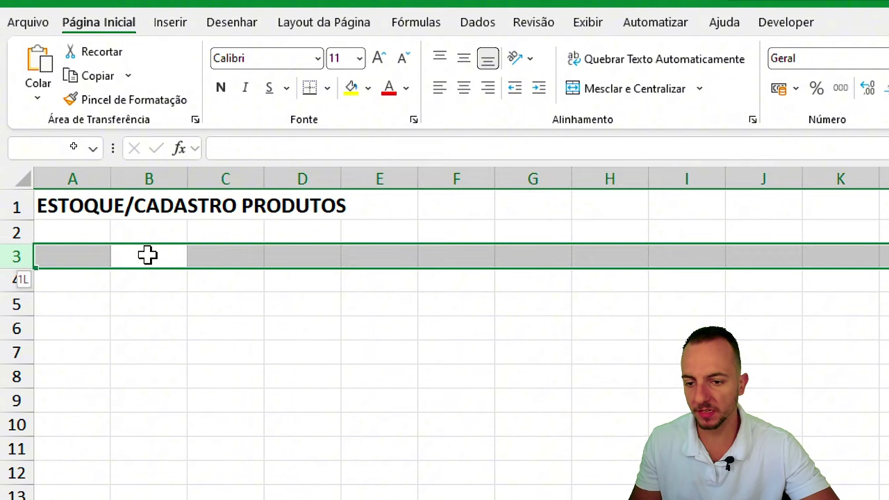
pyautogui.click(147, 255)
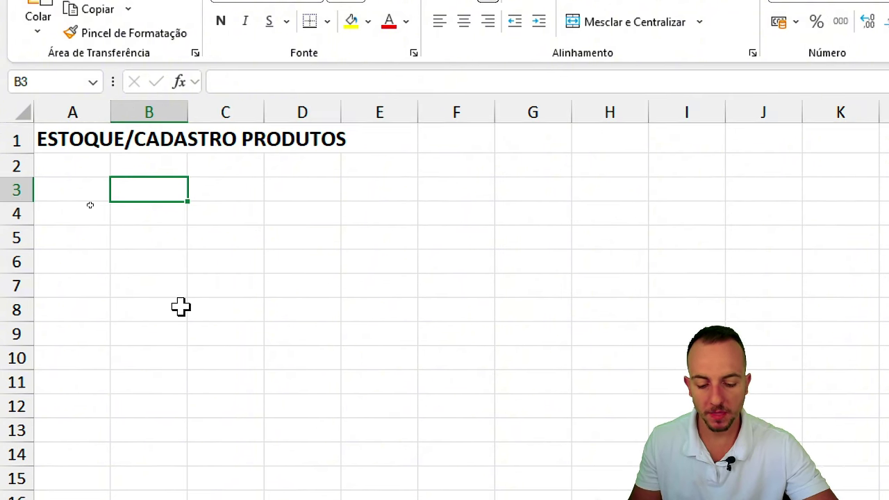
pyautogui.write('PRODUTO')
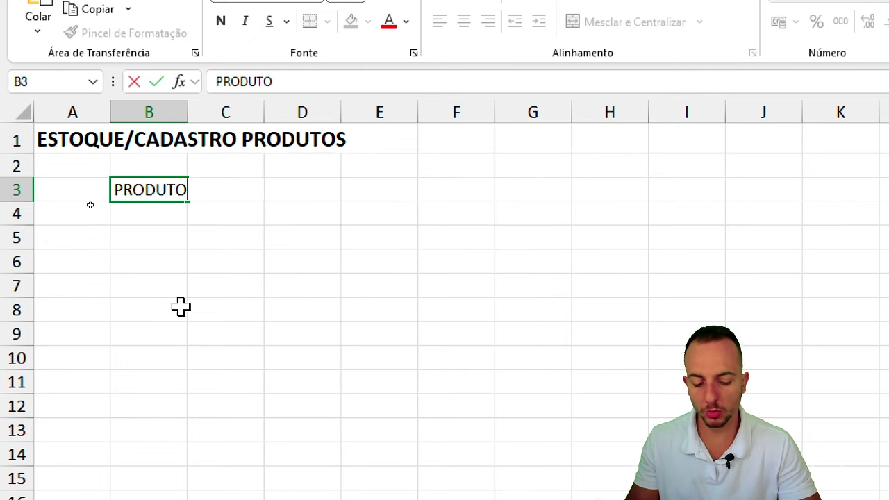
pyautogui.press('Tab')
pyautogui.write('E')
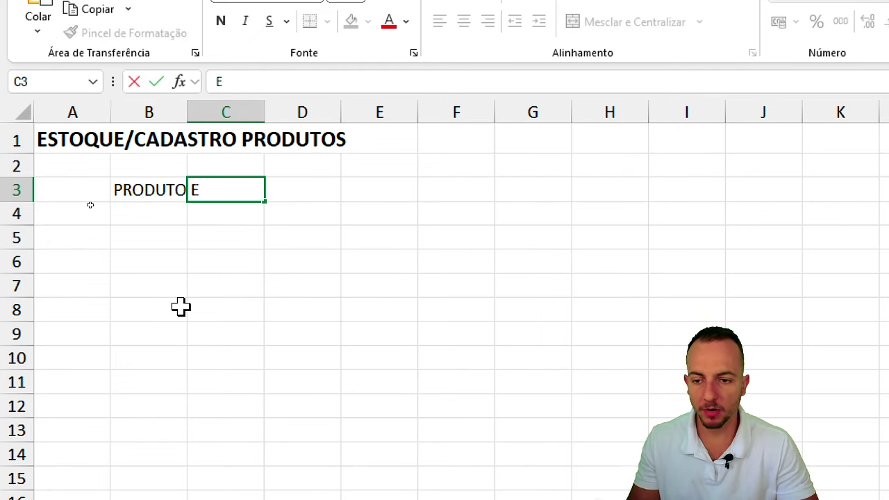
pyautogui.press('BackSpace')
pyautogui.write('FORNECED')
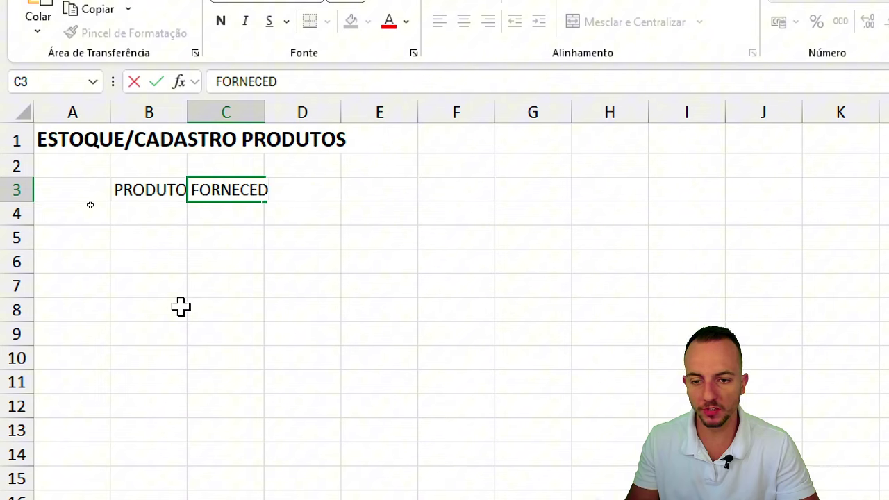
pyautogui.write('OR')
pyautogui.press('Tab')
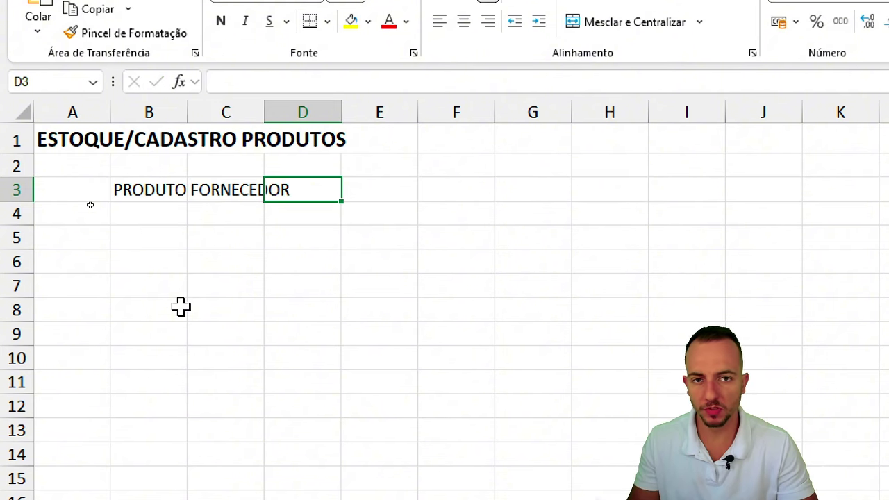
# Fill D3:H3 with ATUALIZAÇÃO, ENTRADAS, SAIDAS, ATUAL and AJUSTE.
pyautogui.write('ATUAL')
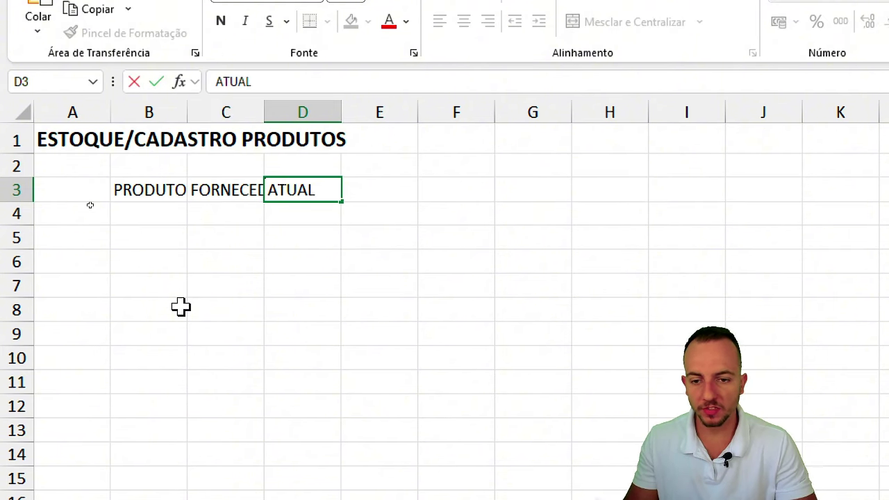
pyautogui.write('IZAÇÕA')
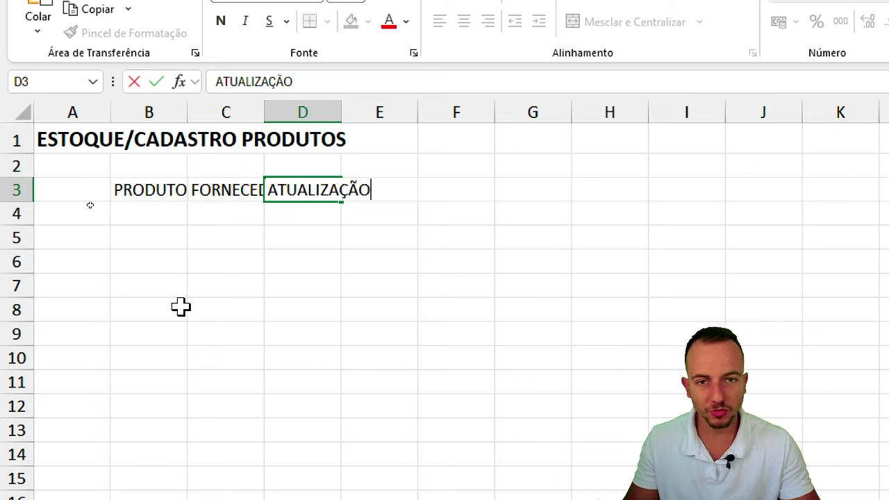
pyautogui.press('Tab')
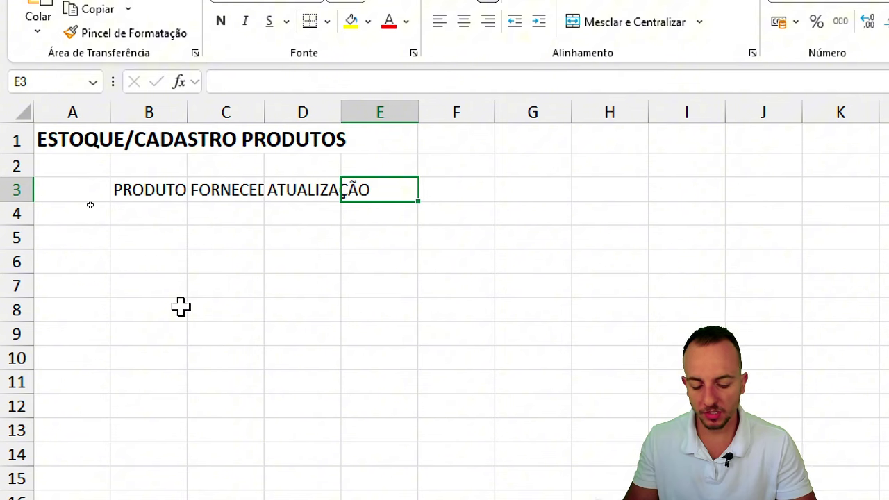
pyautogui.write('SA')
pyautogui.press('Escape')
pyautogui.write('ENTRADAS')
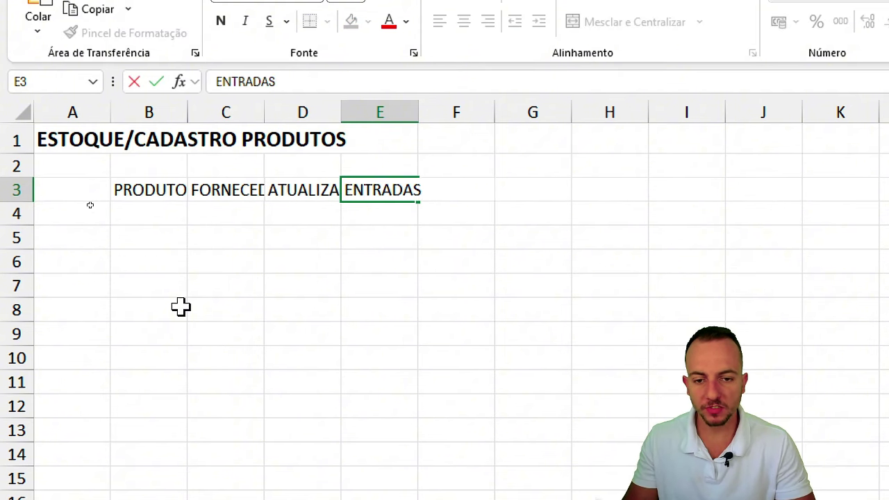
pyautogui.press('Tab')
pyautogui.write('SS')
pyautogui.write('IDAS')
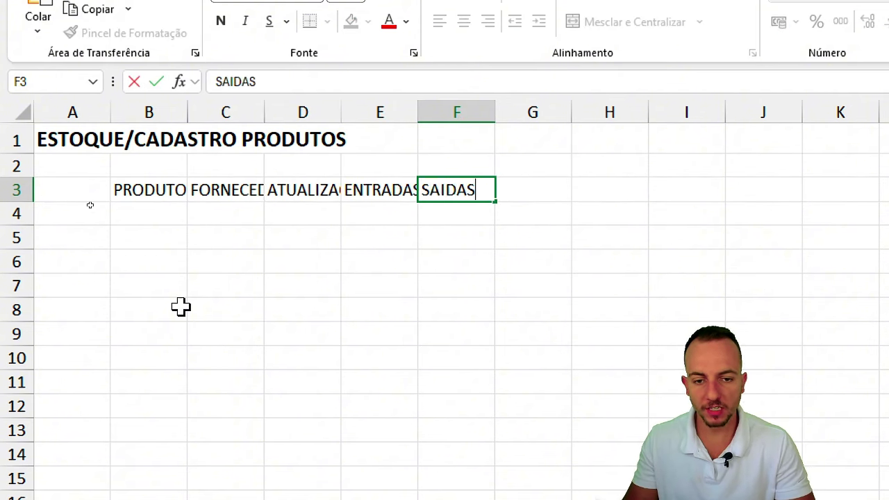
pyautogui.press('Tab')
pyautogui.write('ATUAL')
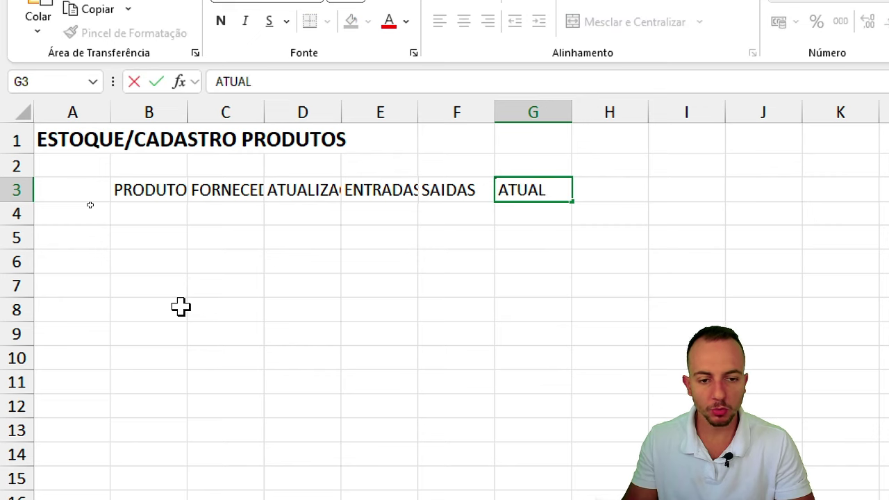
pyautogui.press('Tab')
pyautogui.write('AJUSTE')
pyautogui.press('Return')
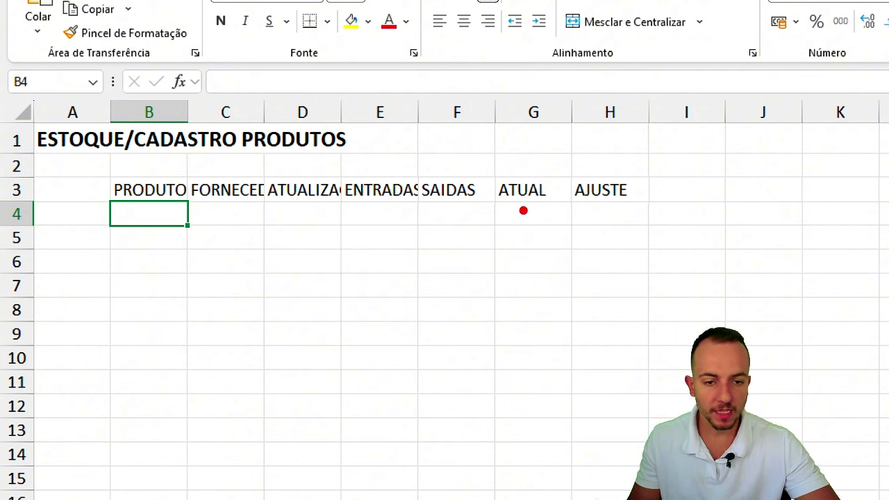
pyautogui.moveTo(515, 217)
pyautogui.mouseDown()
pyautogui.moveTo(488, 246)
pyautogui.moveTo(561, 210)
pyautogui.mouseUp()
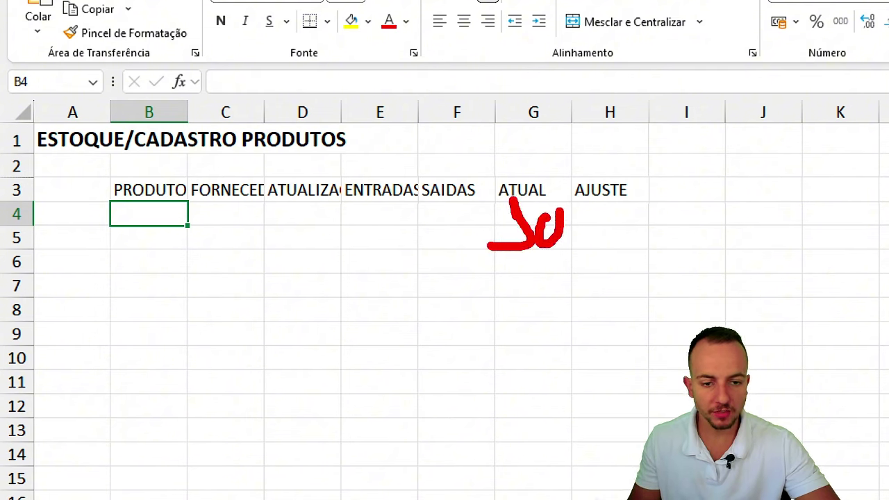
pyautogui.moveTo(491, 264); pyautogui.dragTo(563, 245)
pyautogui.hotkey('ctrl', 'z')
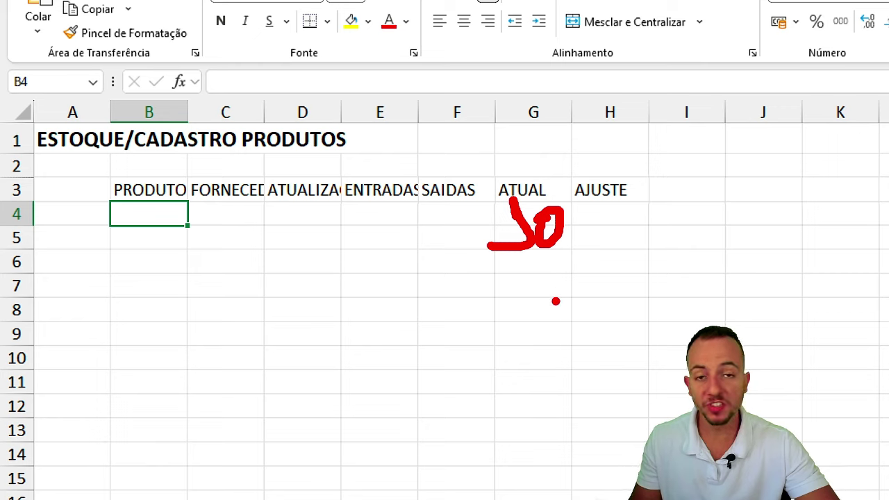
pyautogui.moveTo(633, 215)
pyautogui.mouseDown()
pyautogui.moveTo(613, 223)
pyautogui.moveTo(657, 212)
pyautogui.moveTo(639, 281)
pyautogui.mouseUp()
pyautogui.hotkey('ctrl', 'z')
pyautogui.hotkey('ctrl', 'z')
pyautogui.hotkey('ctrl', 'z')
pyautogui.moveTo(588, 216)
pyautogui.mouseDown()
pyautogui.moveTo(618, 216)
pyautogui.moveTo(627, 243)
pyautogui.mouseUp()
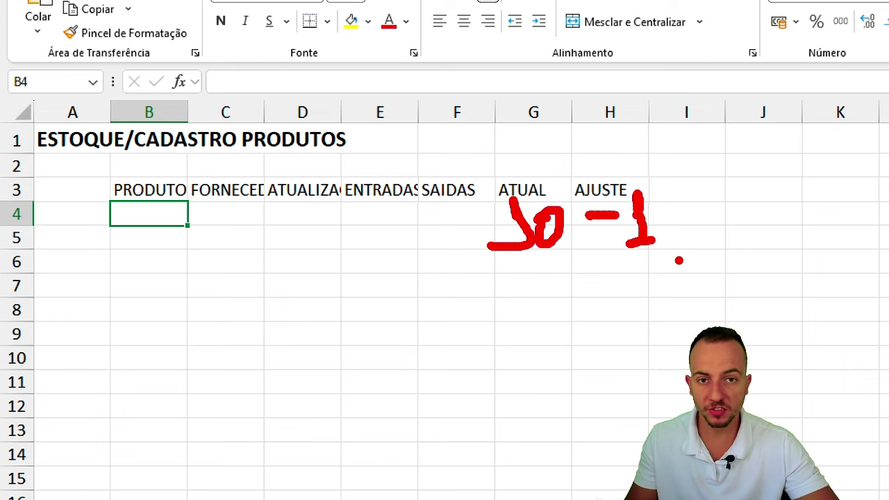
pyautogui.press('Escape')
# Apply Todas as Bordas to every cell of the header block B3:H4.
pyautogui.click(663, 195)
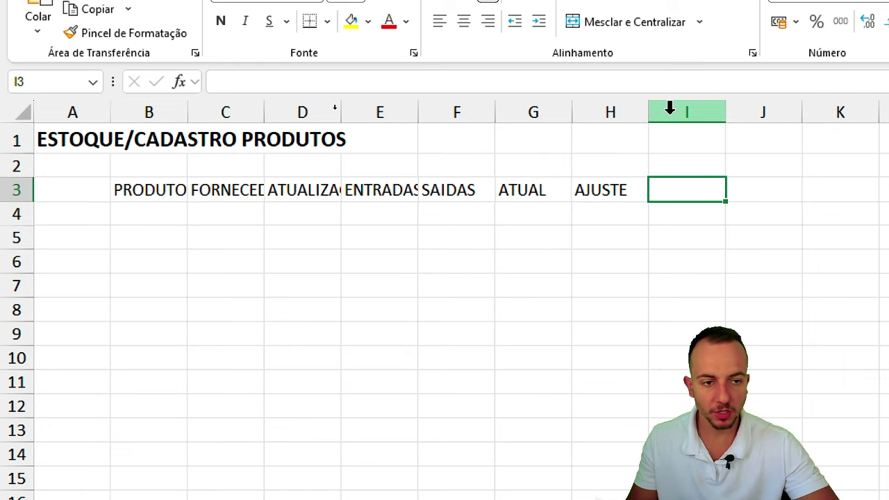
pyautogui.click(666, 111)
pyautogui.moveTo(697, 188); pyautogui.dragTo(695, 241)
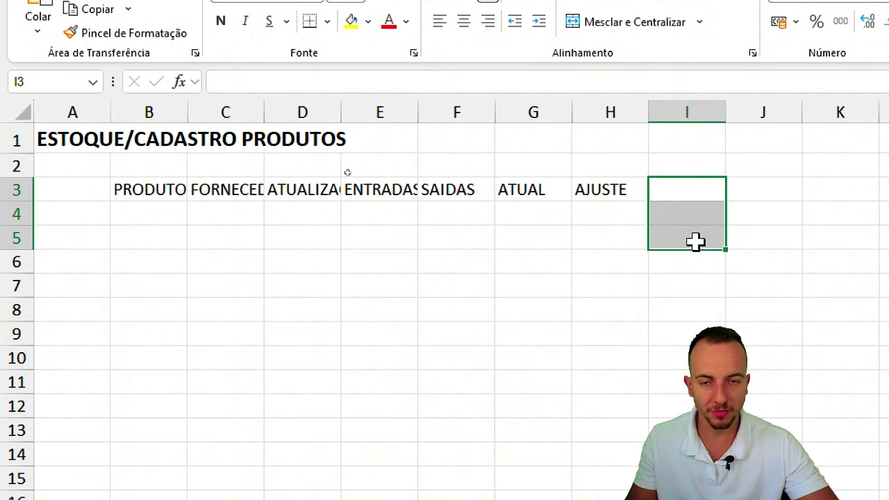
pyautogui.click(182, 189)
pyautogui.moveTo(178, 188)
pyautogui.mouseDown()
pyautogui.moveTo(270, 182)
pyautogui.moveTo(614, 212)
pyautogui.mouseUp()
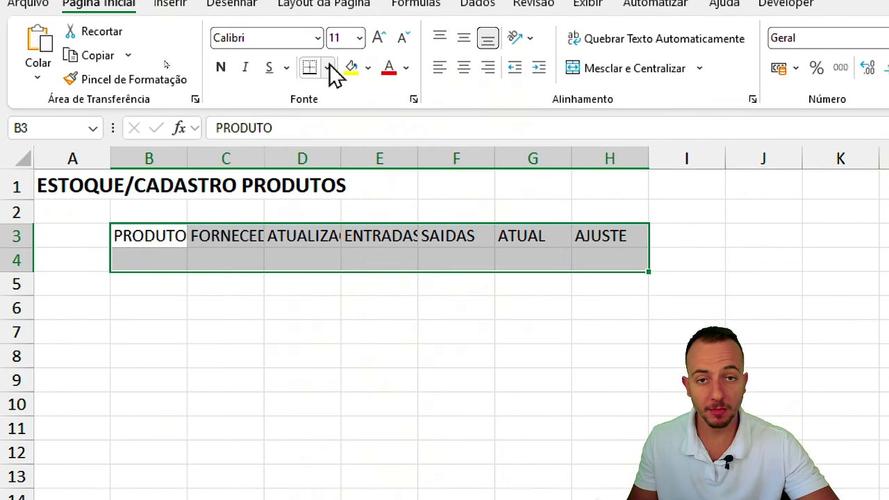
pyautogui.click(329, 68)
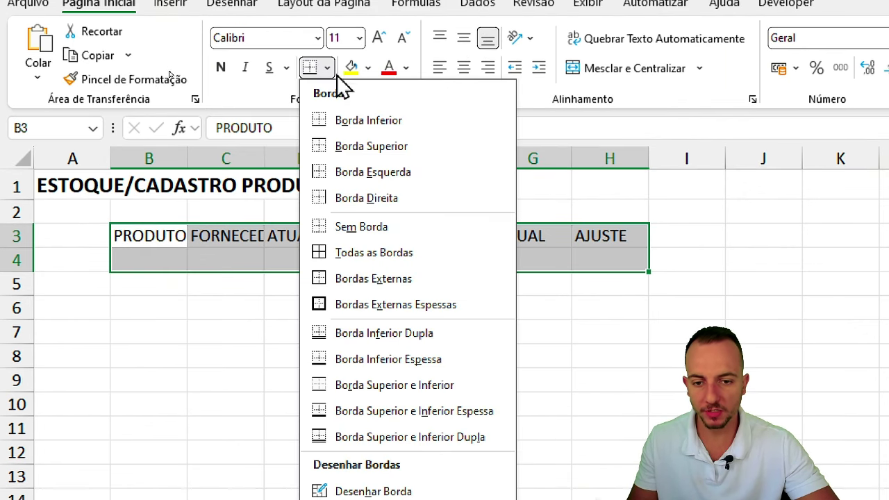
pyautogui.click(354, 255)
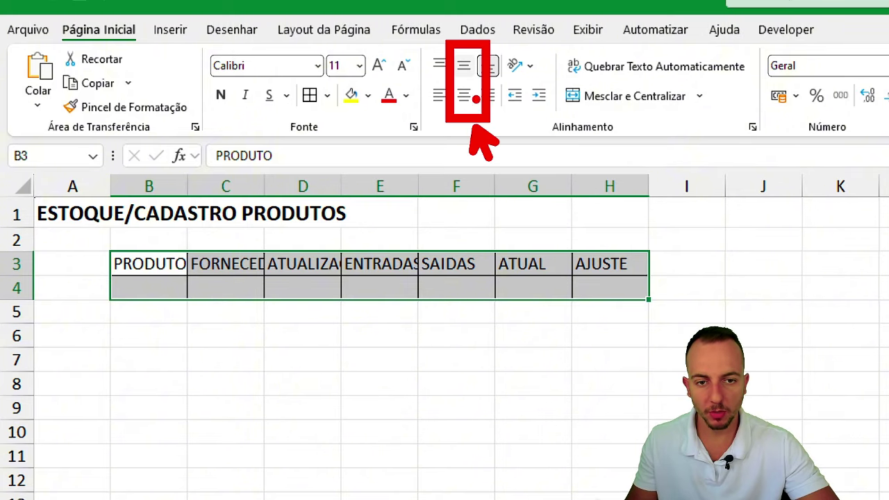
# Centre the headers horizontally and vertically within their cells.
pyautogui.click(463, 95)
pyautogui.click(463, 65)
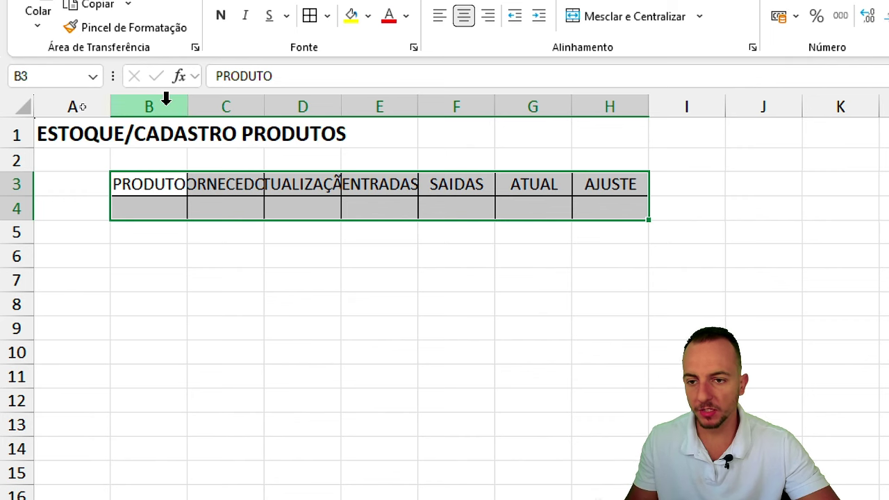
pyautogui.click(166, 101)
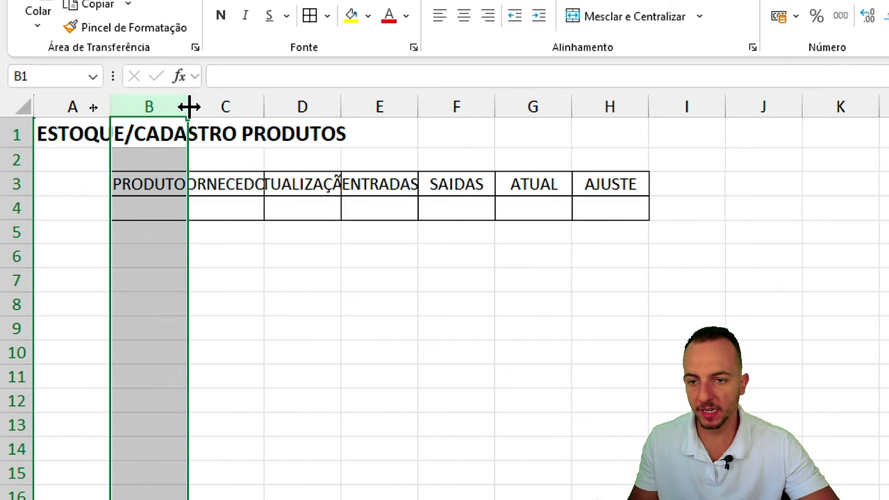
# Widen columns B, C and D so PRODUTO, FORNECEDOR and ATUALIZAÇÃO show in full.
pyautogui.moveTo(188, 106); pyautogui.dragTo(243, 102)
pyautogui.moveTo(282, 102); pyautogui.dragTo(283, 102)
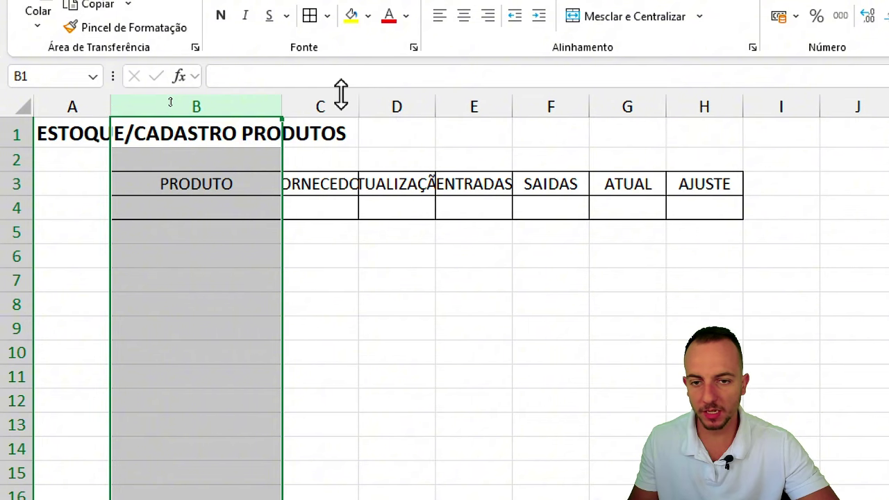
pyautogui.click(346, 105)
pyautogui.moveTo(359, 104); pyautogui.dragTo(403, 102)
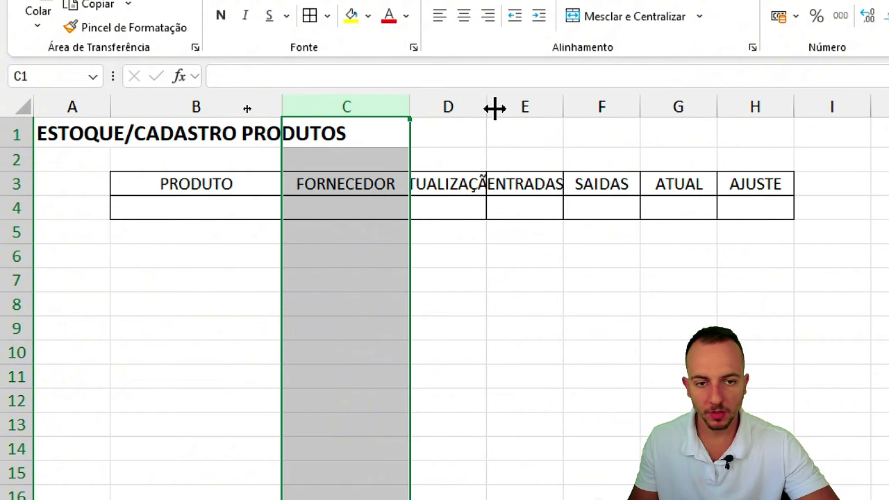
pyautogui.moveTo(487, 106); pyautogui.dragTo(777, 109)
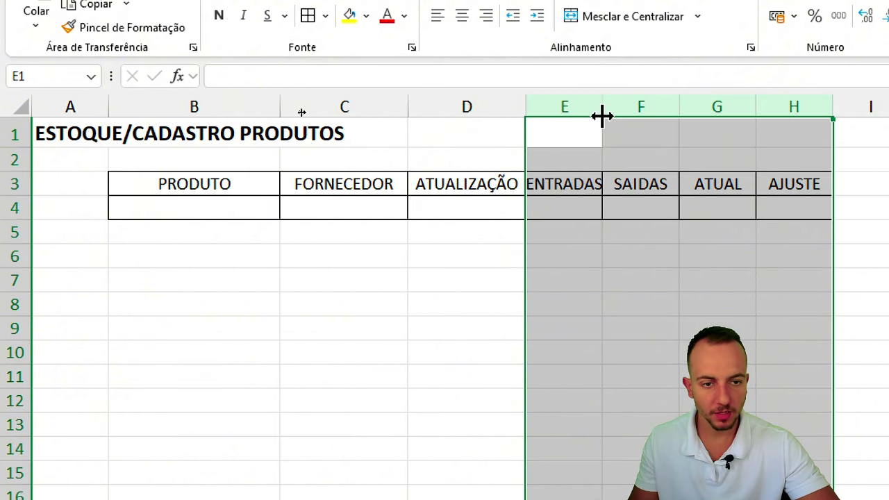
pyautogui.moveTo(602, 108); pyautogui.dragTo(638, 108)
pyautogui.hscroll(3, 792, 254)
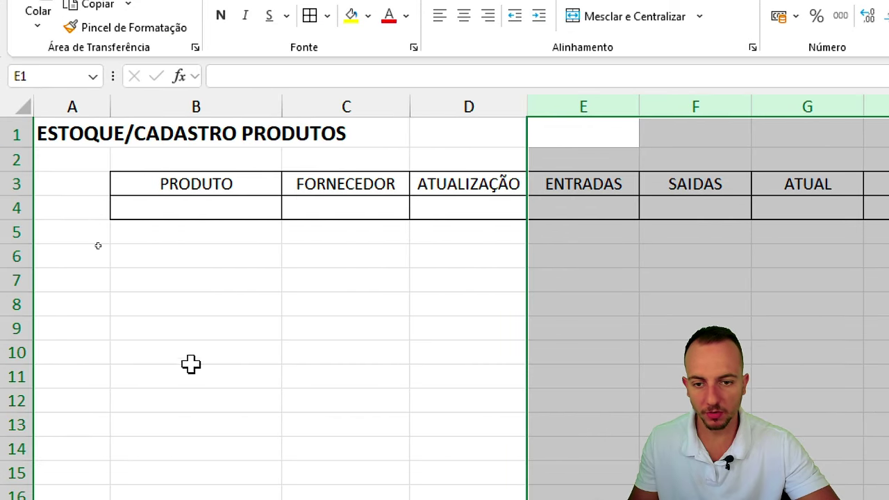
pyautogui.click(181, 215)
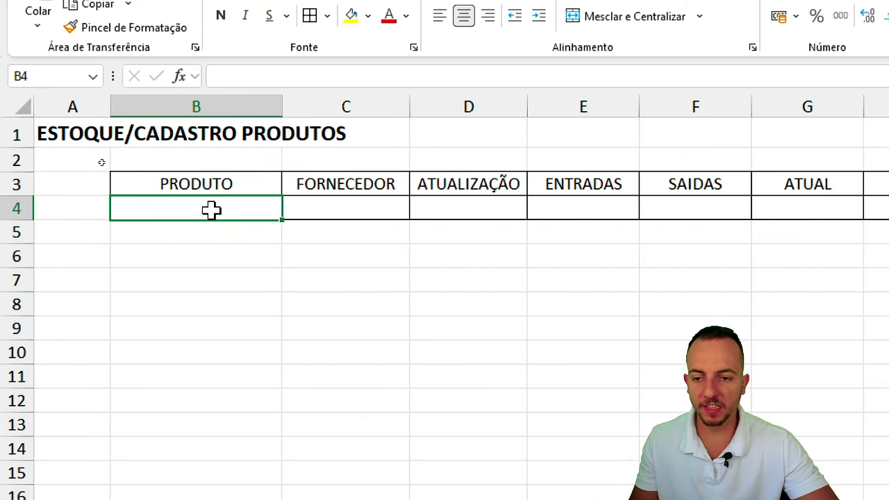
# Enter Item A as the first product in B4.
pyautogui.write('I')
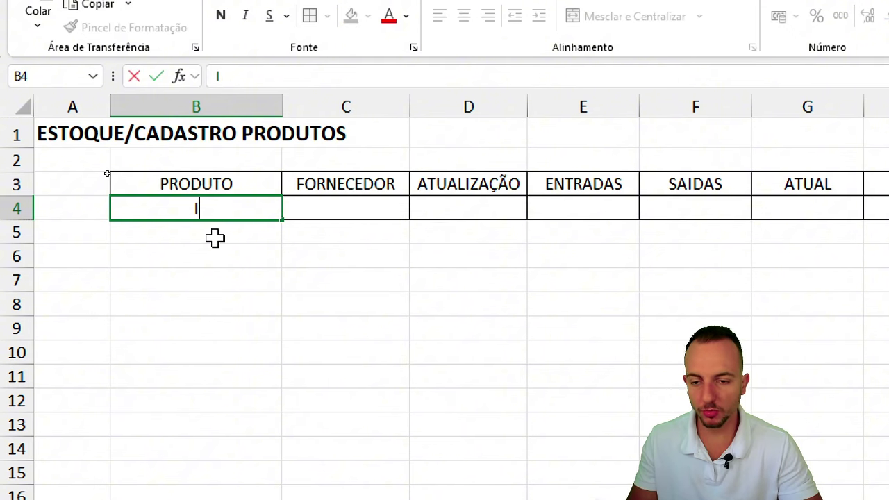
pyautogui.write('TEM A')
pyautogui.press('Escape')
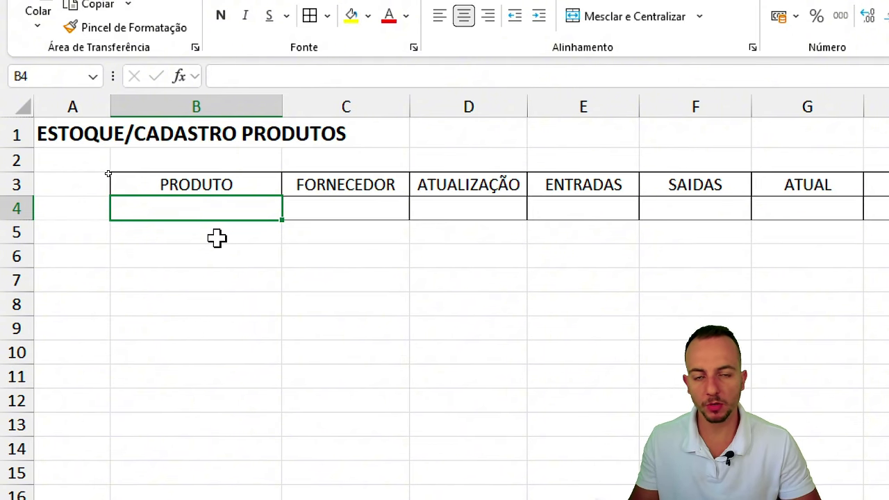
pyautogui.write('Note')
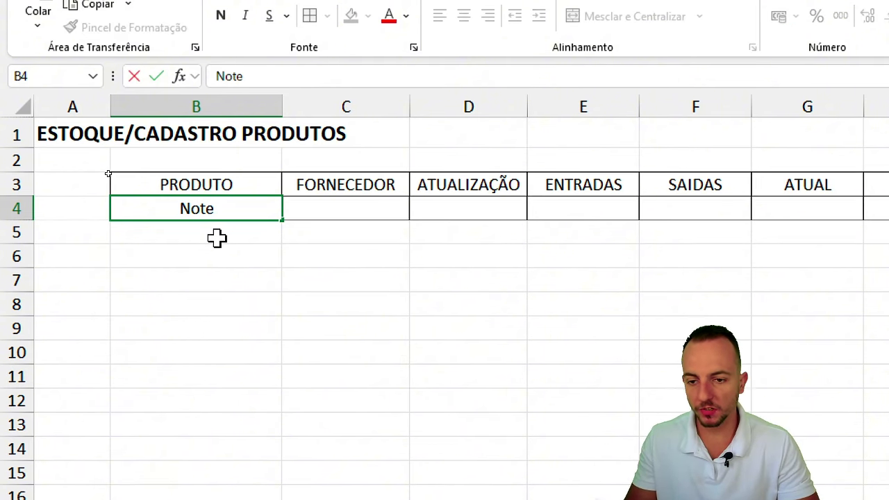
pyautogui.write('book')
pyautogui.press('Escape')
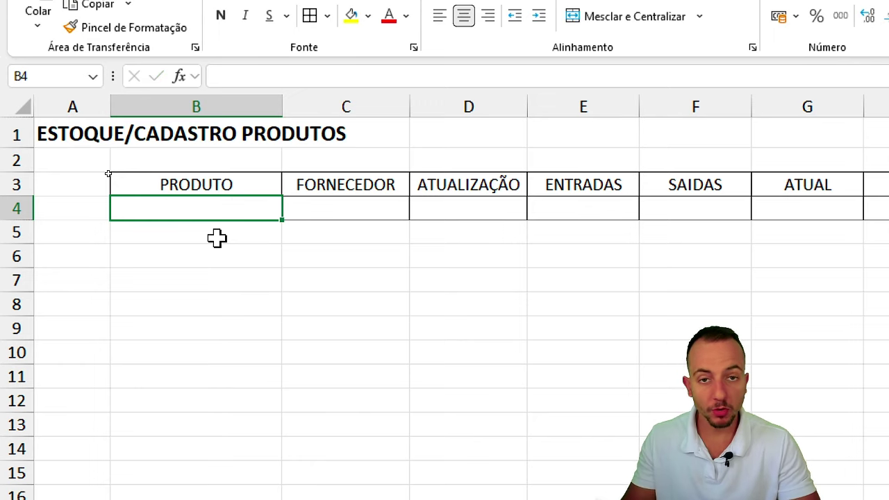
pyautogui.write('Item ')
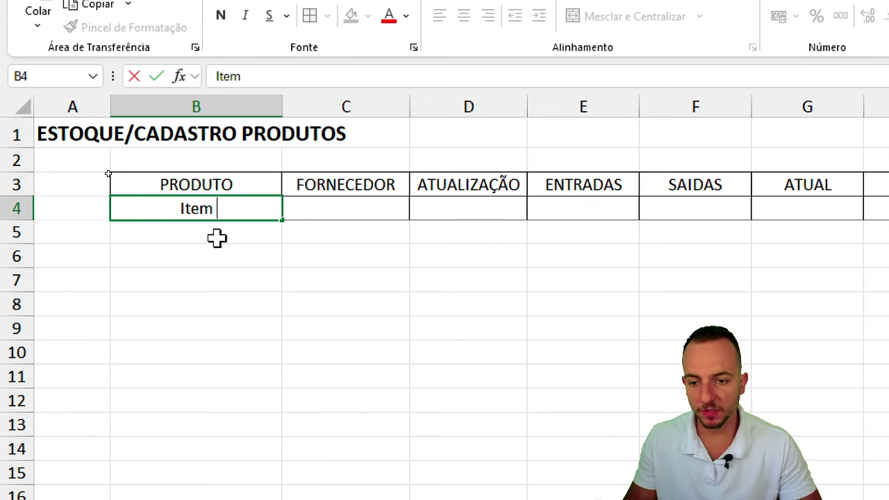
pyautogui.write('A')
pyautogui.press('Return')
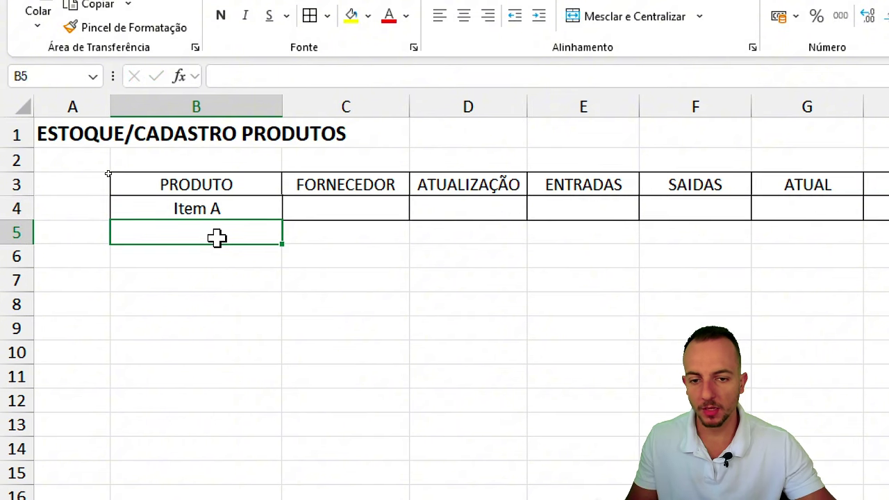
# Enter supplier Loja 123 in C4 and update date 01/01/2025 in D4.
pyautogui.click(329, 212)
pyautogui.write('Loja ')
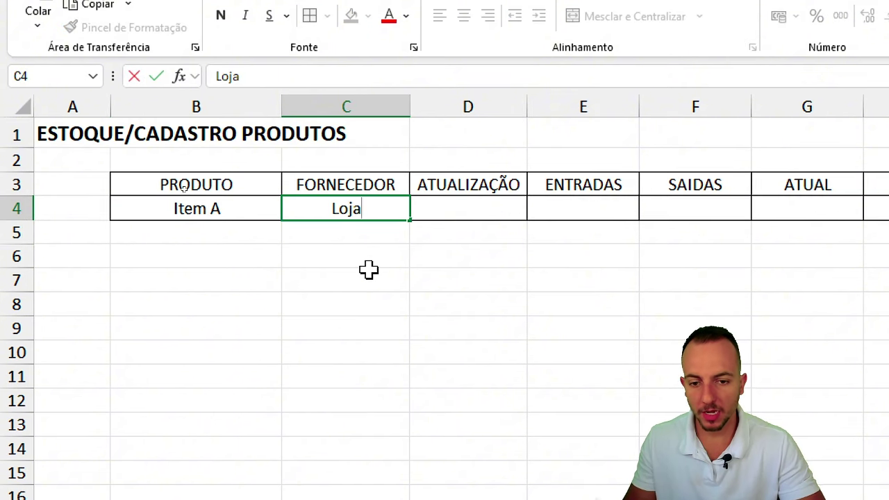
pyautogui.write('123')
pyautogui.press('Return')
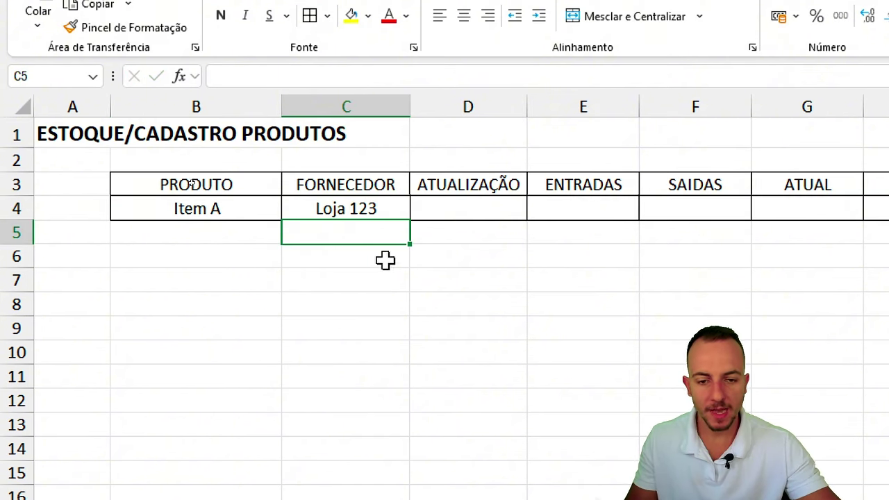
pyautogui.click(455, 215)
pyautogui.write('01/')
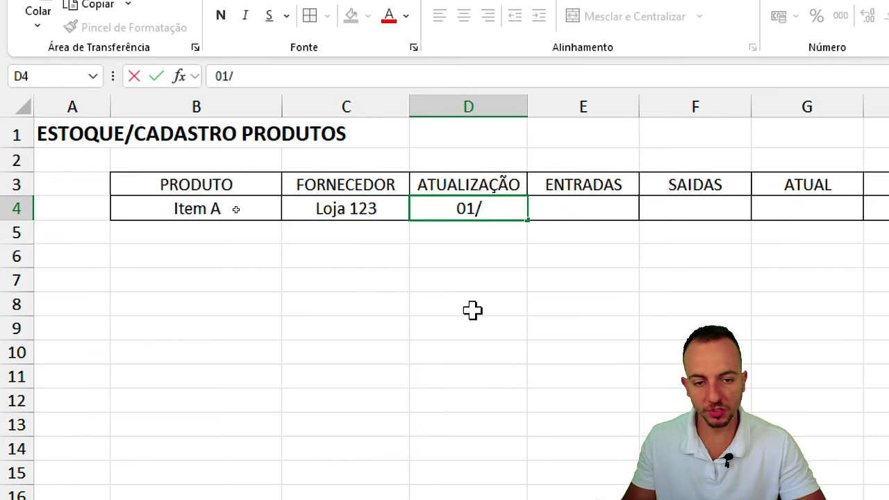
pyautogui.write('01/2025')
pyautogui.press('Return')
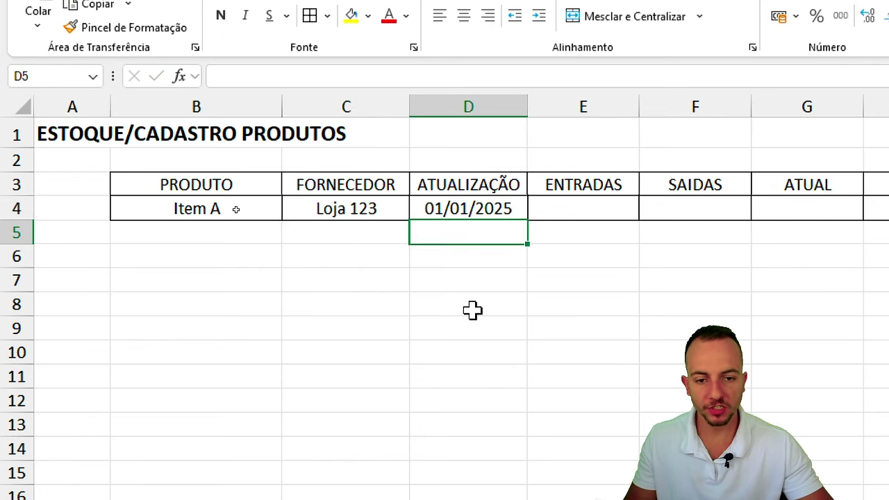
pyautogui.moveTo(463, 193); pyautogui.dragTo(452, 213)
pyautogui.click(403, 209)
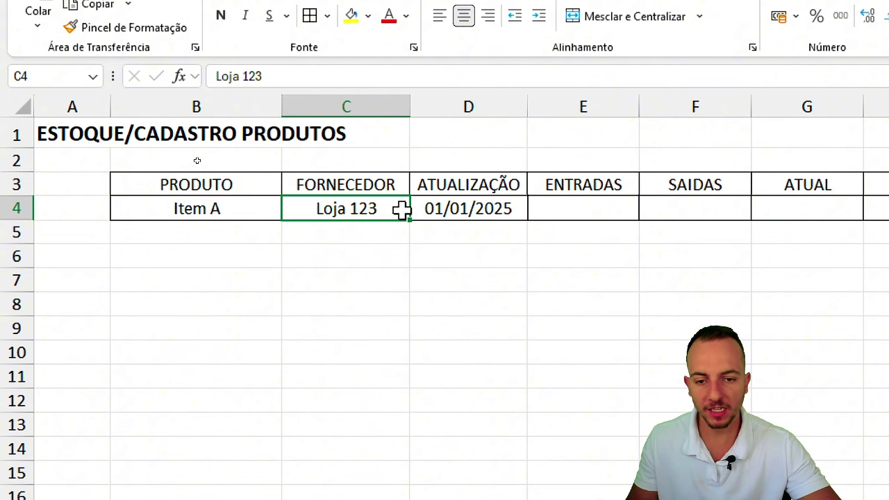
pyautogui.hotkey('shift', 'space')
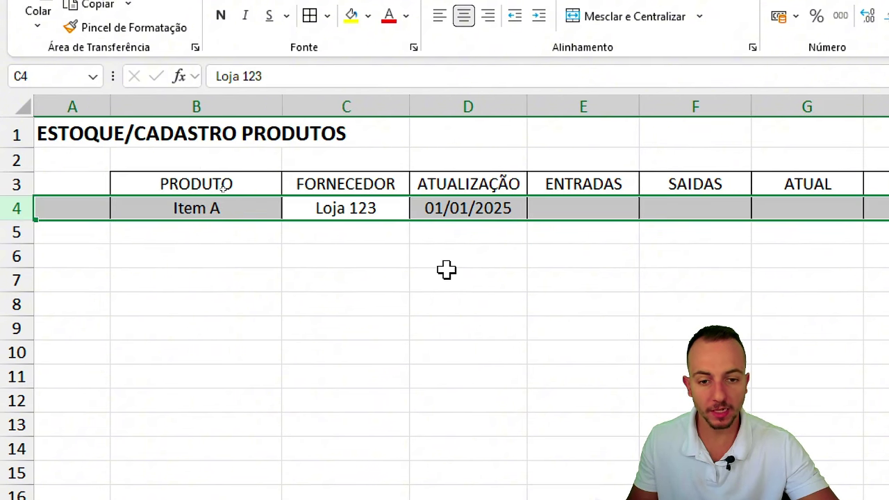
pyautogui.hscroll(1, 799, 375)
pyautogui.hscroll(2, 597, 301)
pyautogui.moveTo(346, 183); pyautogui.dragTo(454, 205)
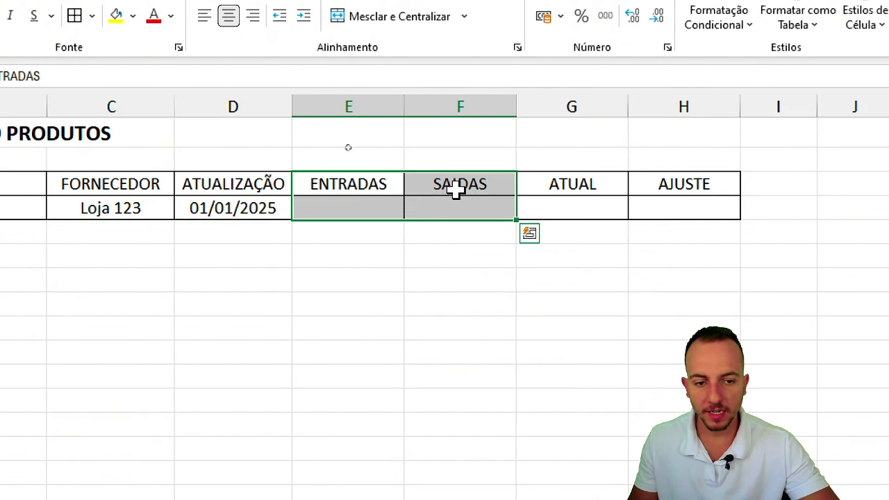
pyautogui.moveTo(569, 183); pyautogui.dragTo(572, 207)
pyautogui.moveTo(663, 182)
pyautogui.mouseDown()
pyautogui.moveTo(664, 206)
pyautogui.moveTo(289, 214)
pyautogui.mouseUp()
pyautogui.click(695, 201)
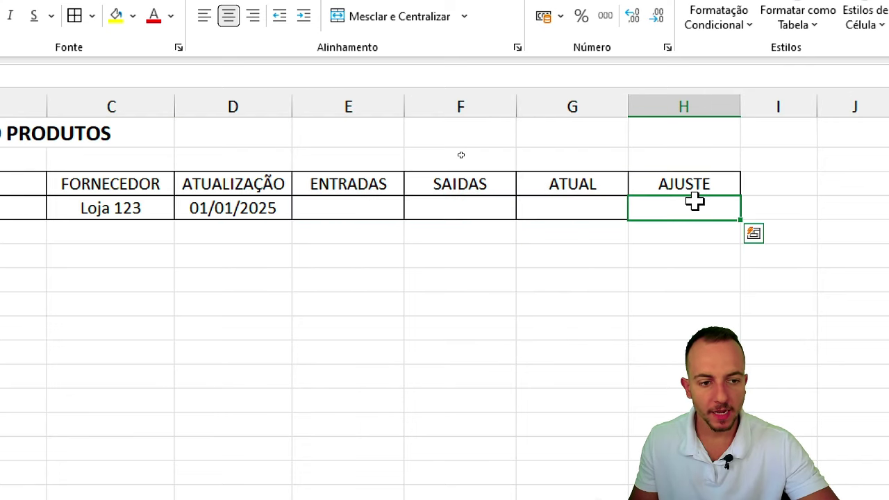
pyautogui.moveTo(694, 202); pyautogui.dragTo(699, 184)
pyautogui.click(690, 198)
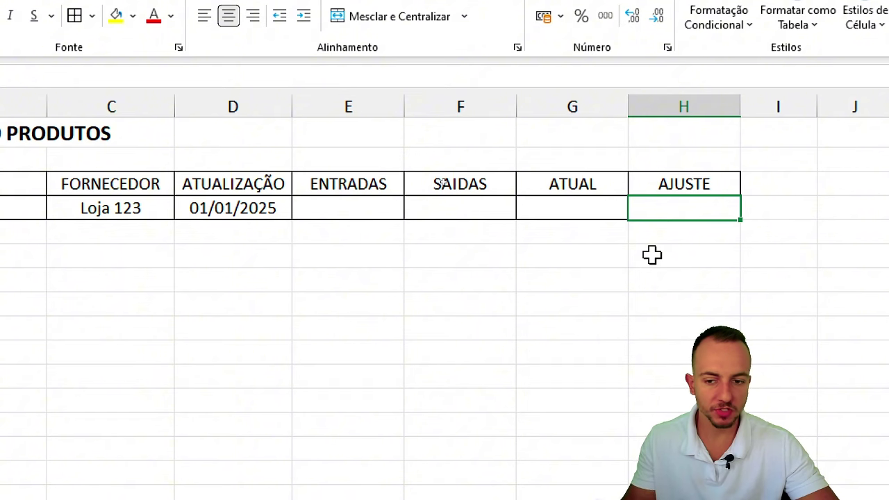
pyautogui.hscroll(-2, 111, 293)
pyautogui.hscroll(4, 720, 324)
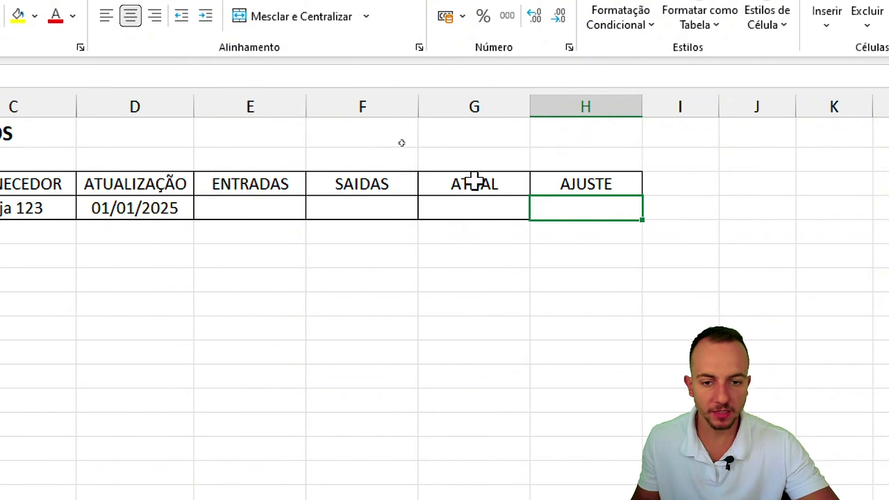
pyautogui.moveTo(474, 180); pyautogui.dragTo(295, 200)
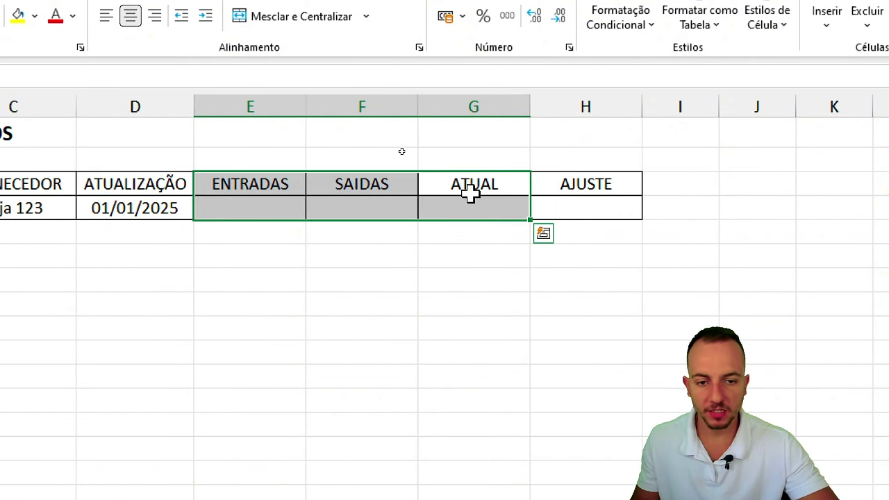
pyautogui.hscroll(-1, 105, 222)
pyautogui.hscroll(-2, 113, 234)
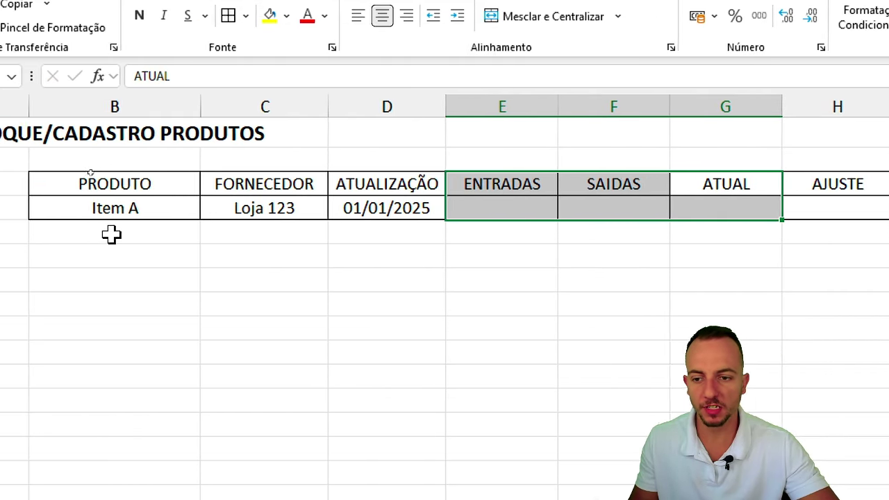
pyautogui.hscroll(-1, 136, 239)
pyautogui.moveTo(230, 183); pyautogui.dragTo(778, 205)
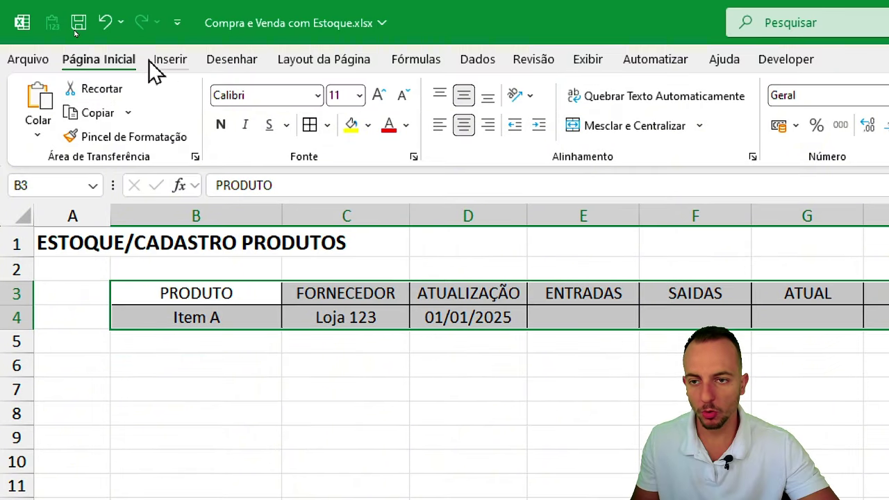
# Insert a table from B3:H4, keeping the first row as headers.
pyautogui.click(161, 65)
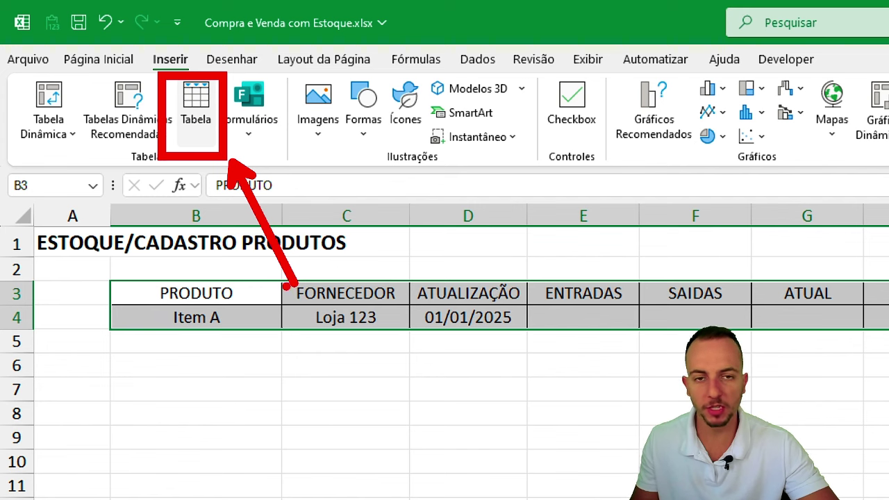
pyautogui.click(212, 122)
pyautogui.moveTo(300, 210); pyautogui.dragTo(348, 159)
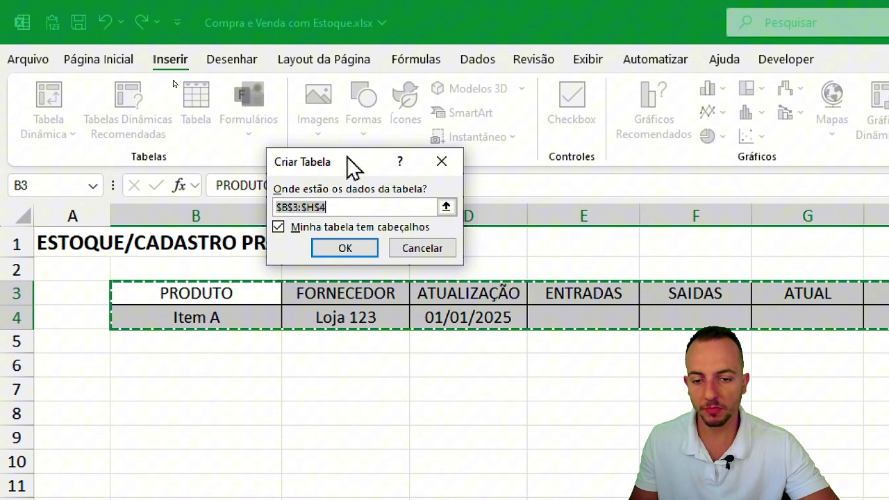
pyautogui.click(318, 227)
pyautogui.click(318, 226)
pyautogui.moveTo(312, 218); pyautogui.dragTo(318, 245)
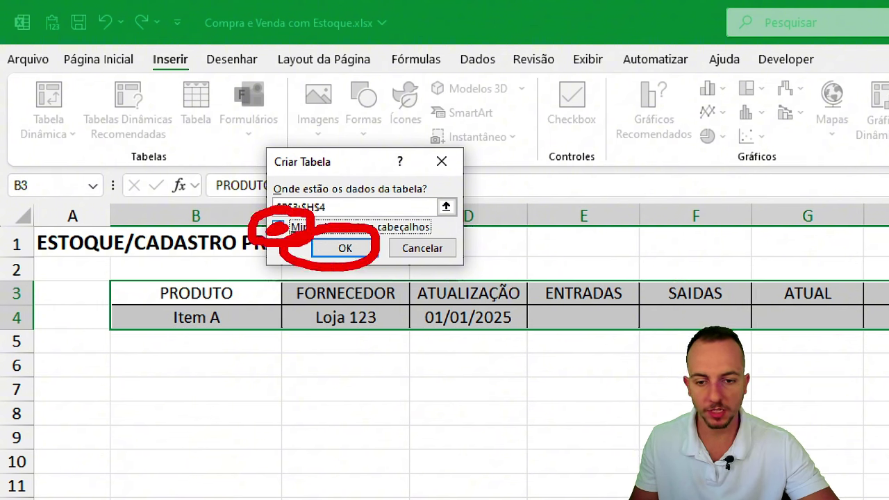
pyautogui.click(346, 252)
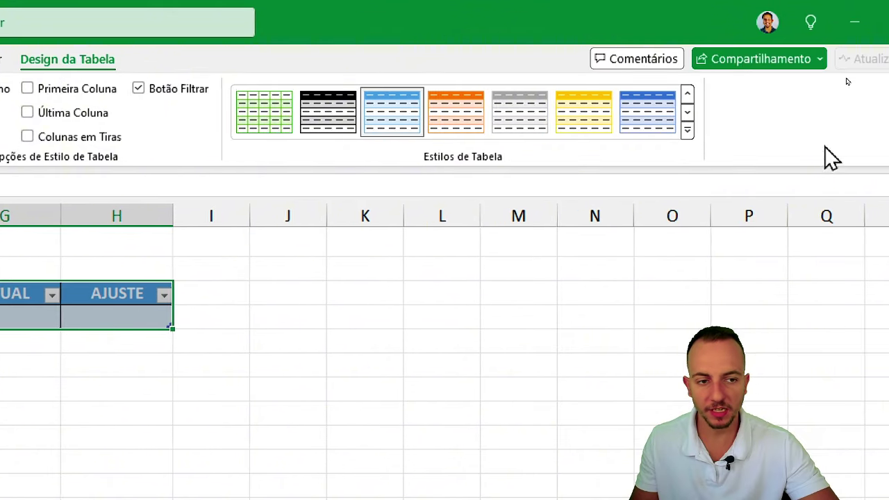
# Browse the table style gallery, then select the empty rows 5 to 9 below the table.
pyautogui.click(610, 132)
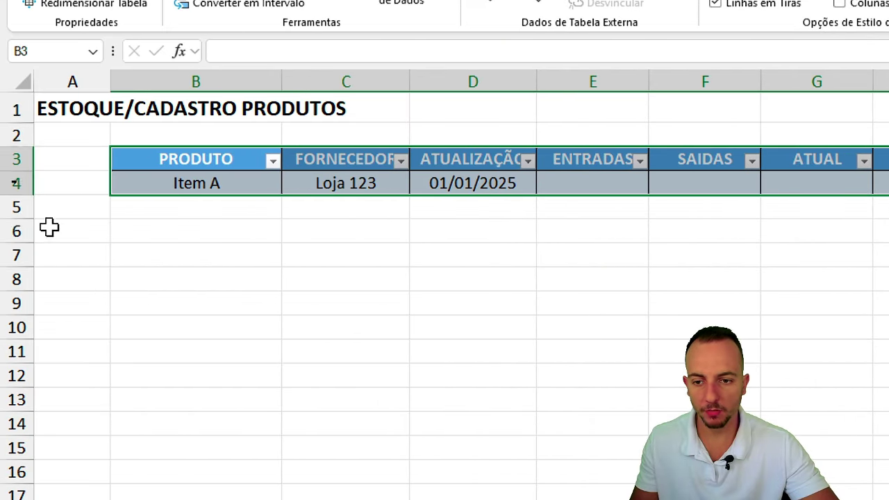
pyautogui.click(154, 249)
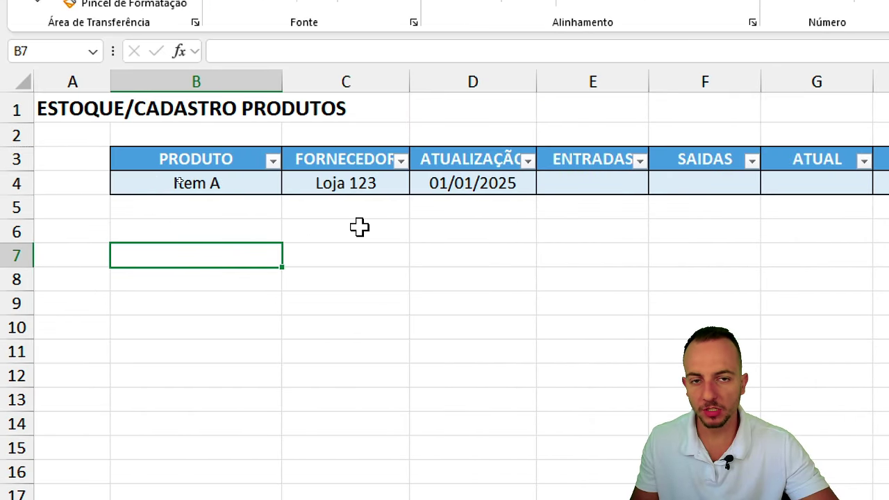
pyautogui.click(262, 206)
pyautogui.moveTo(20, 207); pyautogui.dragTo(18, 309)
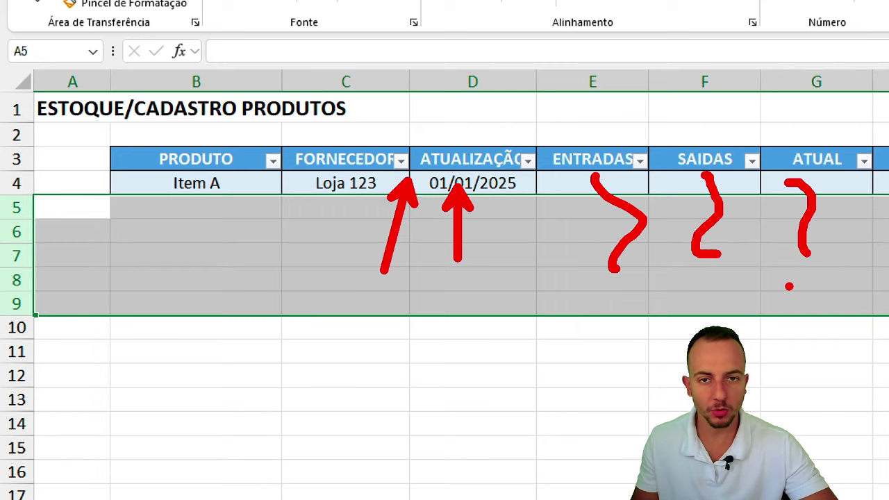
pyautogui.click(182, 210)
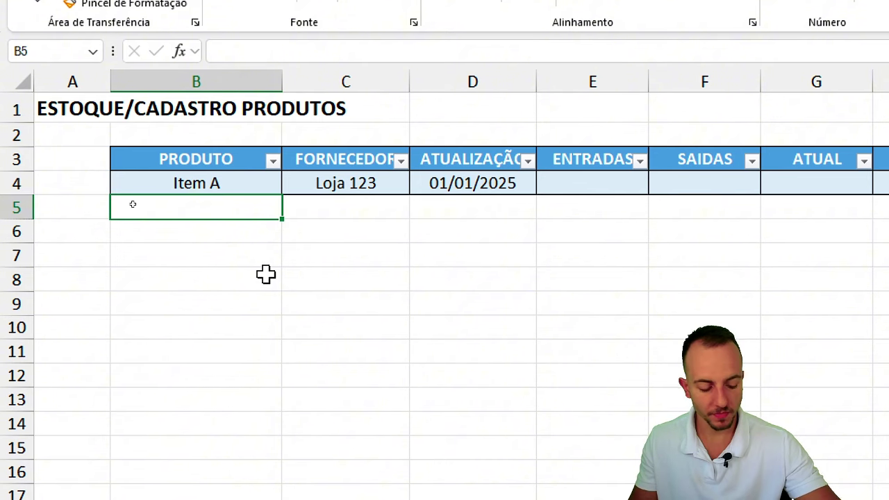
pyautogui.write('Item B')
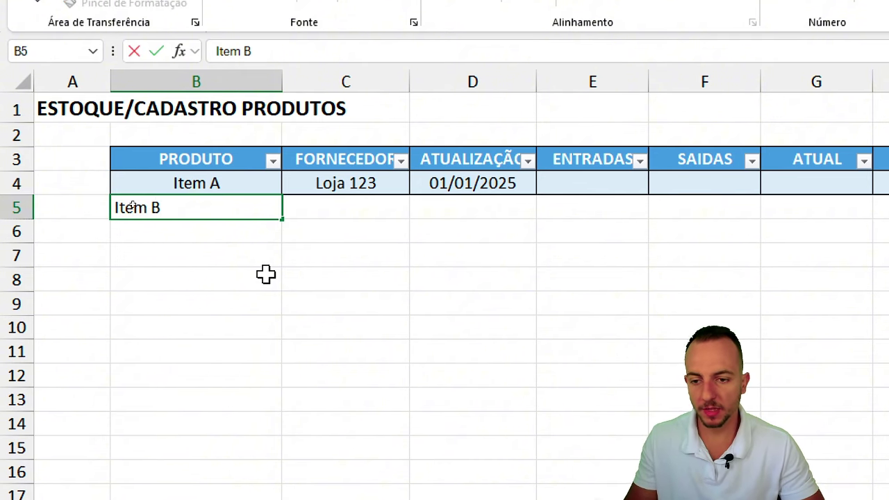
pyautogui.press('Return')
pyautogui.click(266, 274)
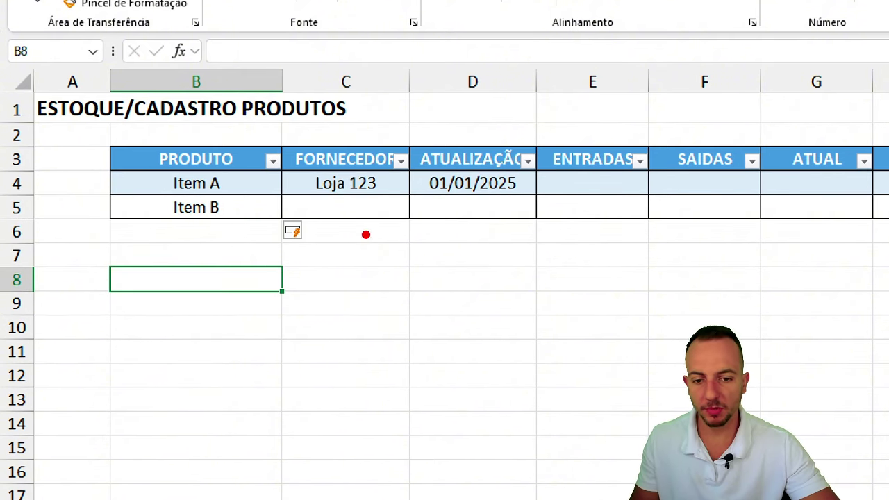
pyautogui.moveTo(367, 236); pyautogui.dragTo(446, 340)
pyautogui.moveTo(277, 215); pyautogui.dragTo(714, 209)
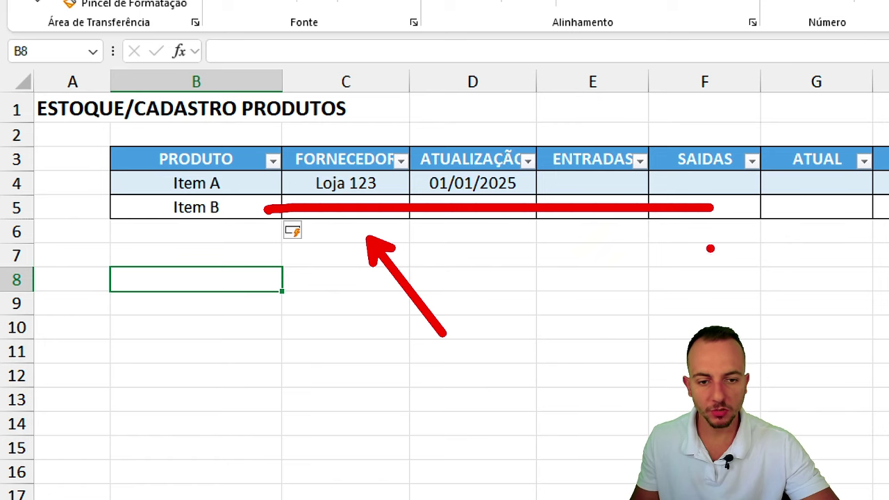
pyautogui.hscroll(5, 790, 292)
pyautogui.hscroll(-2, 87, 294)
pyautogui.hscroll(-3, 105, 287)
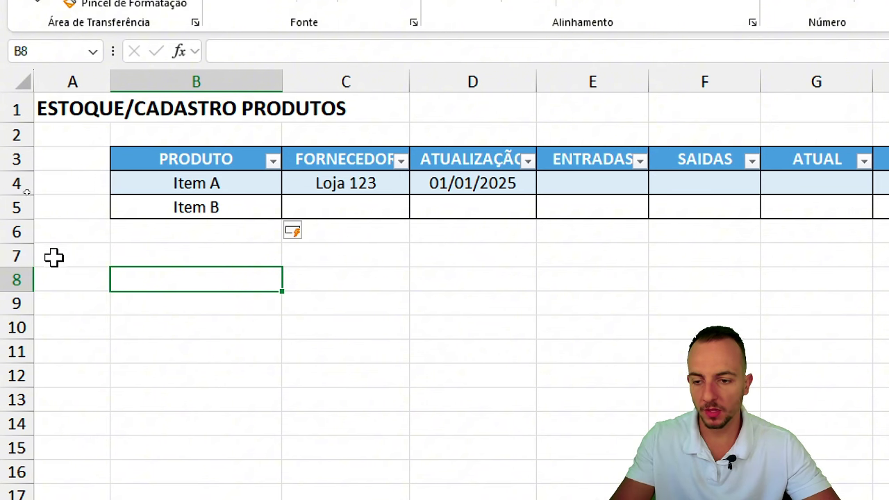
pyautogui.click(20, 207)
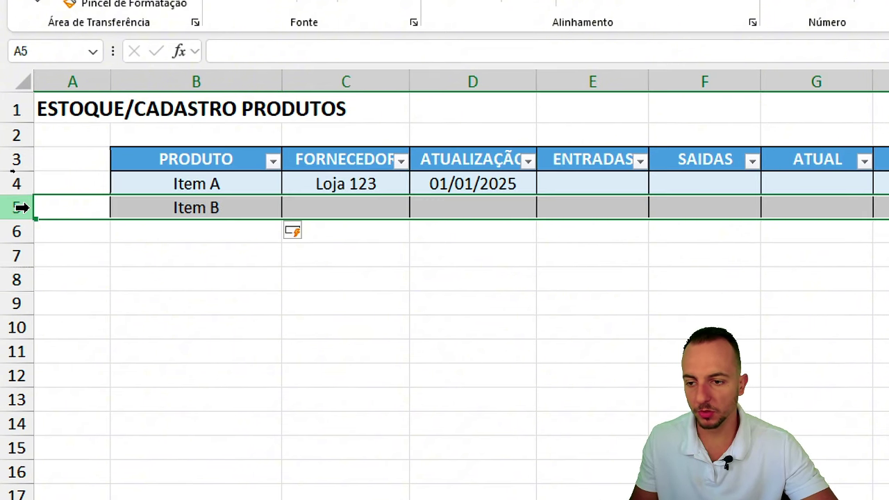
pyautogui.rightClick(31, 207)
pyautogui.click(119, 424)
pyautogui.click(214, 358)
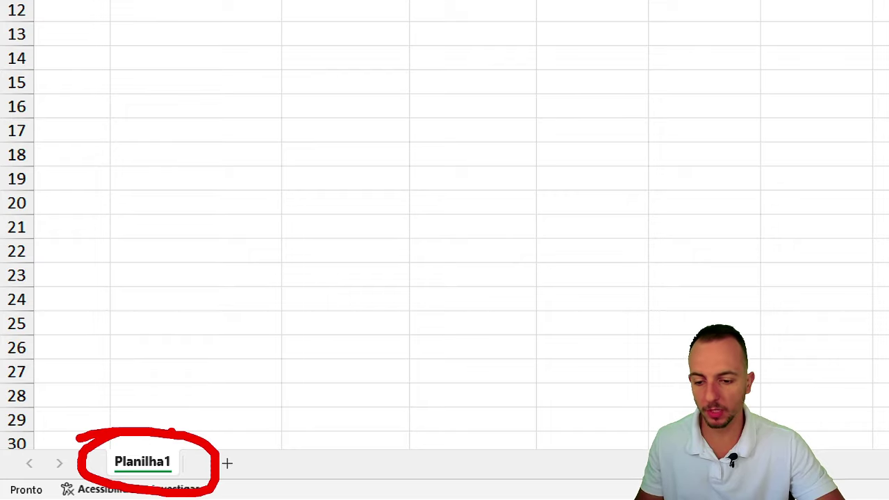
# Rename the Planilha1 sheet to ESTOQUE CADASTRO.
pyautogui.rightClick(162, 461)
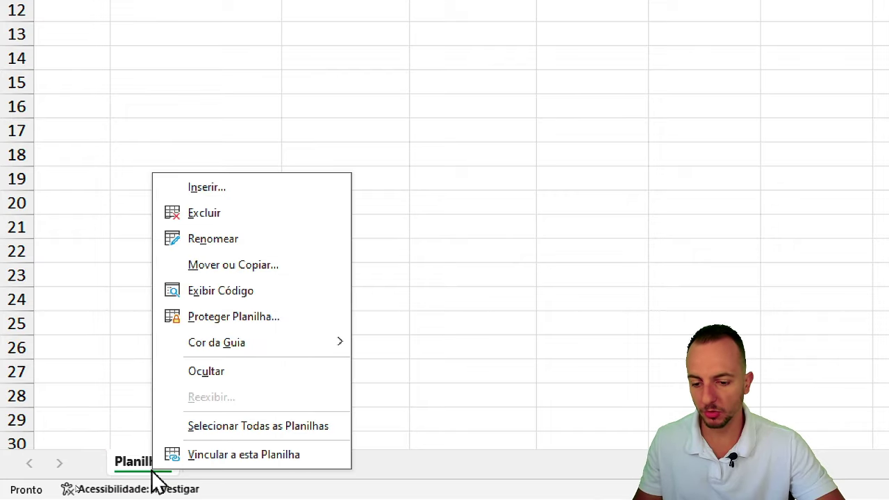
pyautogui.click(297, 239)
pyautogui.write('ESC')
pyautogui.press('BackSpace')
pyautogui.write('OTUQ')
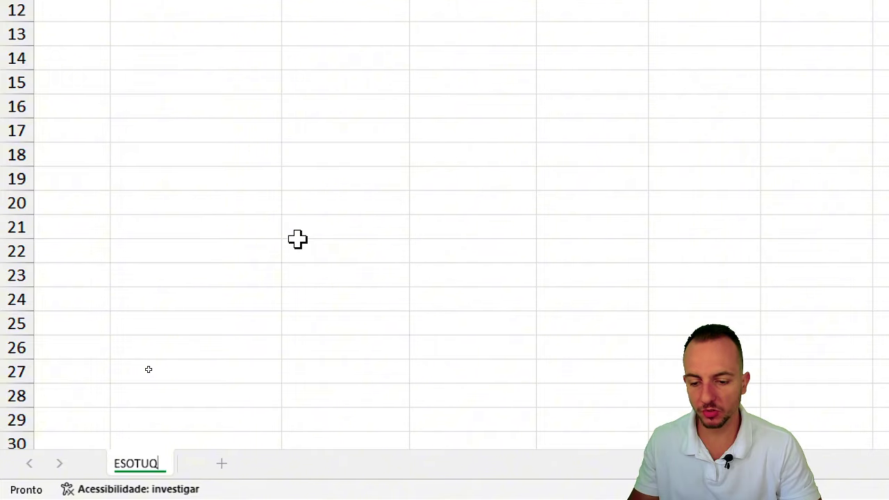
pyautogui.press('BackSpace')
pyautogui.press('BackSpace')
pyautogui.press('BackSpace')
pyautogui.press('BackSpace')
pyautogui.press('BackSpace')
pyautogui.write('TO')
pyautogui.press('BackSpace')
pyautogui.press('BackSpace')
pyautogui.write('STOQUE')
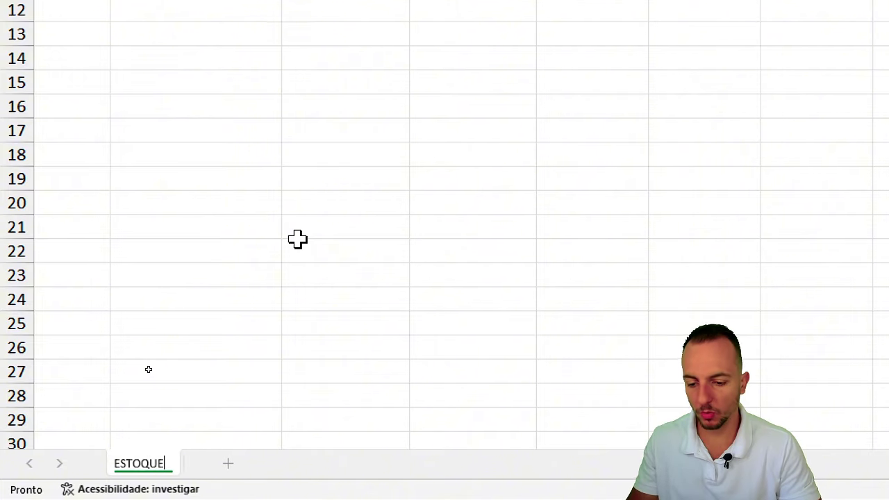
pyautogui.write(' CADASTRO')
pyautogui.press('Return')
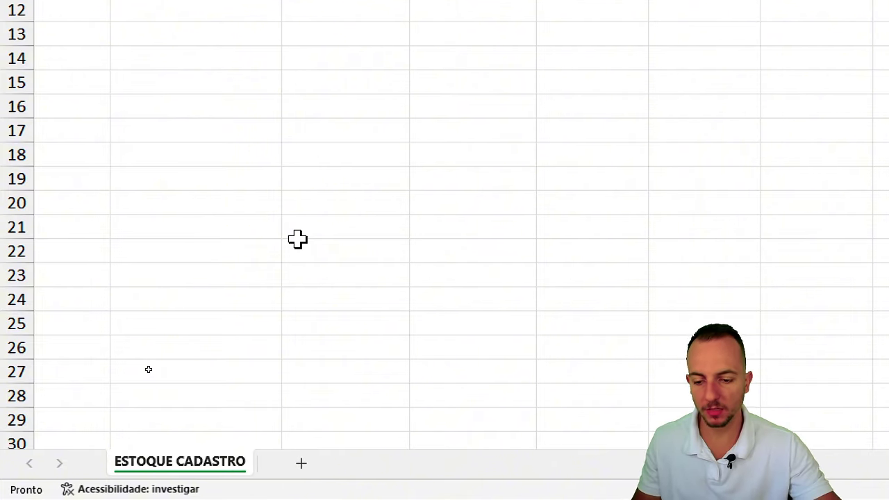
pyautogui.moveTo(333, 445); pyautogui.dragTo(282, 444)
pyautogui.moveTo(368, 393); pyautogui.dragTo(318, 426)
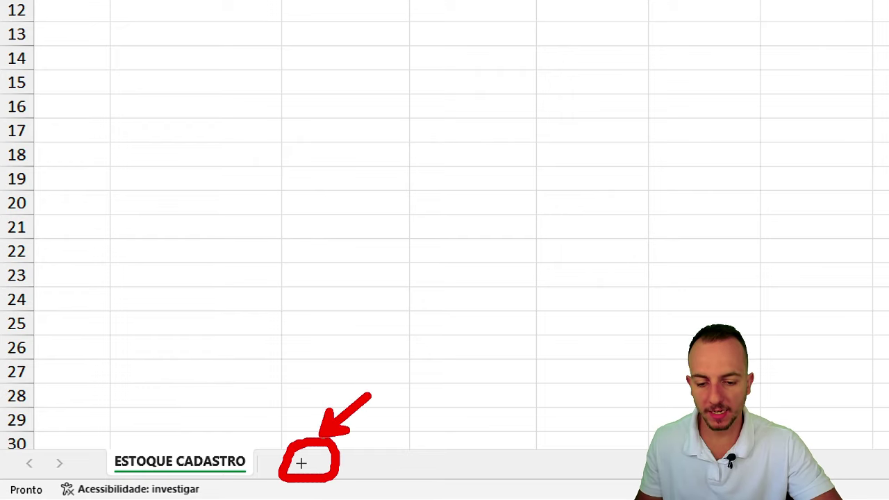
pyautogui.press('Escape')
# Add a new sheet and name it PRECIFICAÇÃO.
pyautogui.click(305, 462)
pyautogui.rightClick(312, 468)
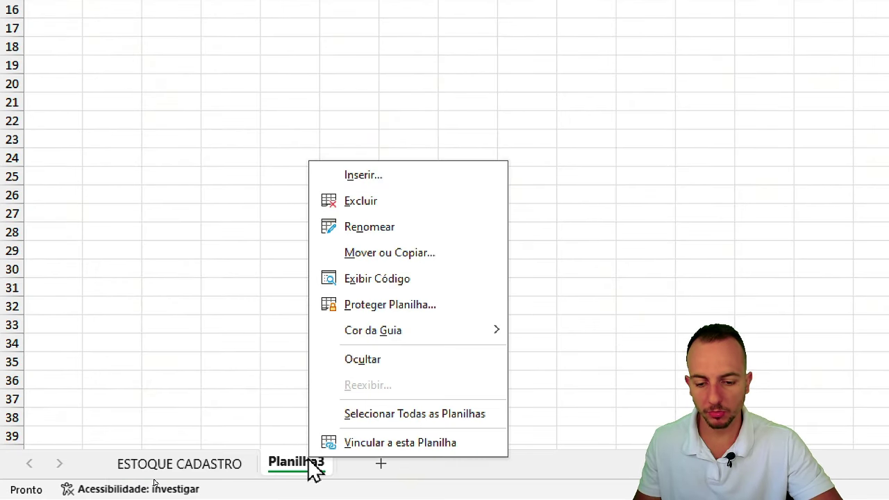
pyautogui.click(426, 228)
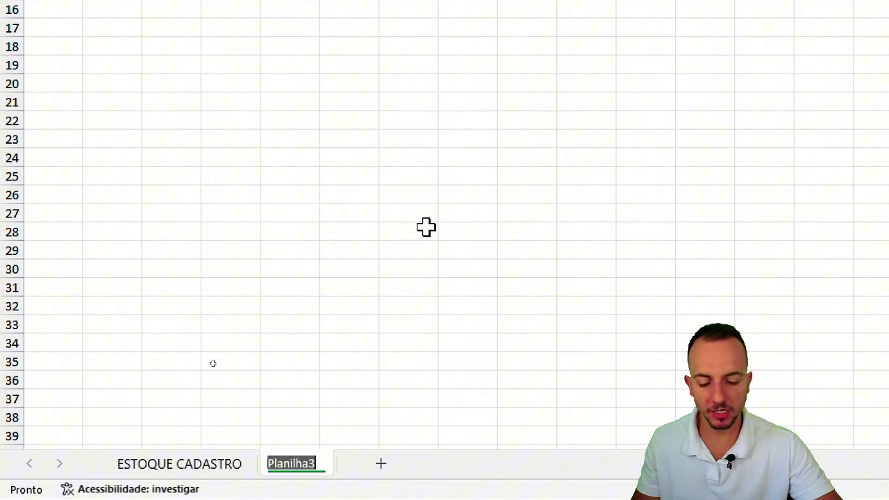
pyautogui.write('PRECIFICAÇÃO')
pyautogui.press('Return')
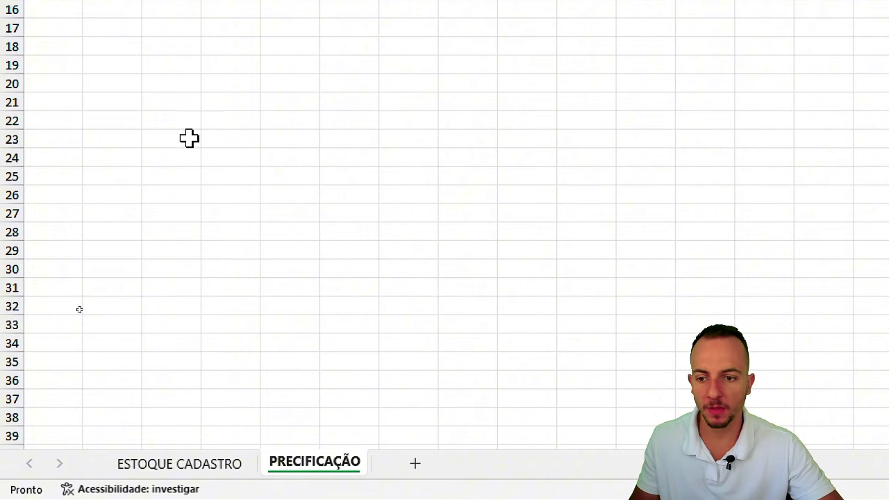
pyautogui.scroll(5, 62, 62)
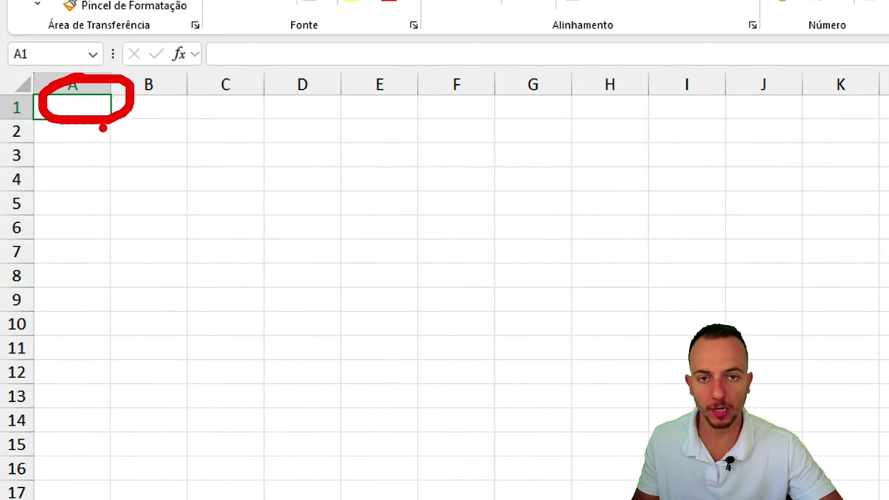
# Enter the title PRECIFICAÇÃO in A1, bold with a larger font.
pyautogui.write('PRECIF')
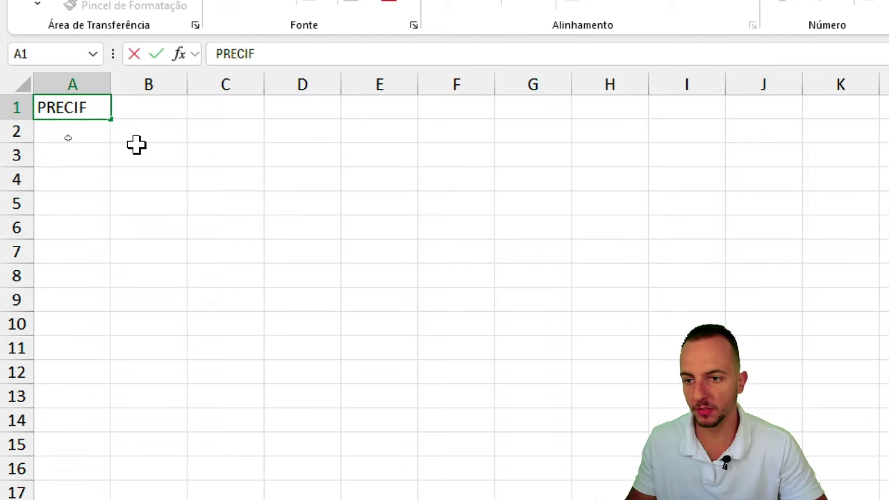
pyautogui.write('ICAÇÃO DE PRO')
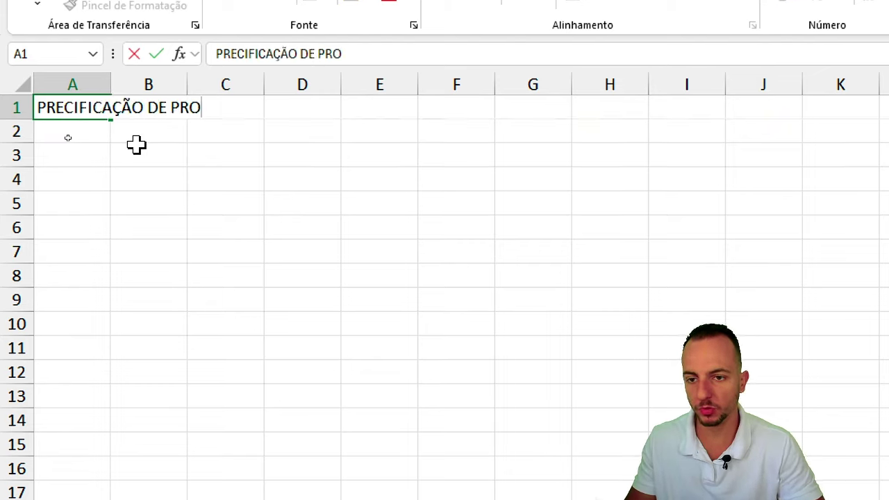
pyautogui.write('DUTOS')
pyautogui.hotkey('ctrl', 'Return')
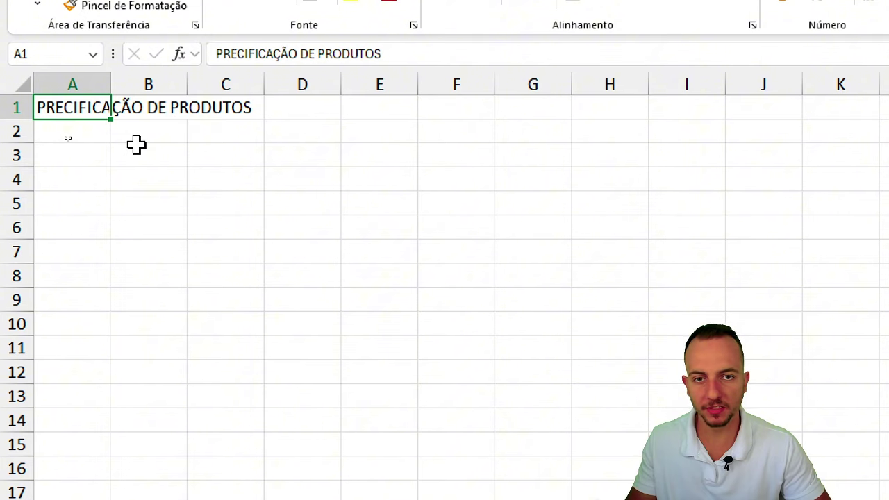
pyautogui.press('F2')
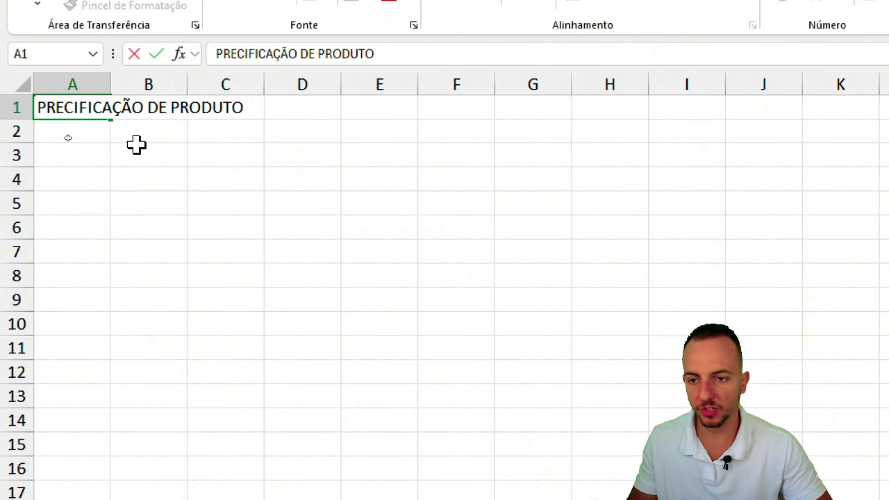
pyautogui.press('BackSpace')
pyautogui.press('BackSpace')
pyautogui.press('BackSpace')
pyautogui.press('Return')
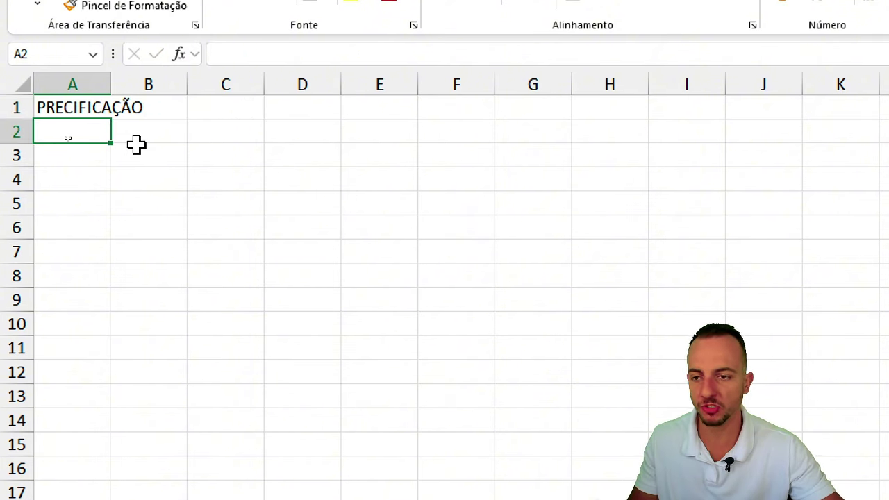
pyautogui.click(67, 107)
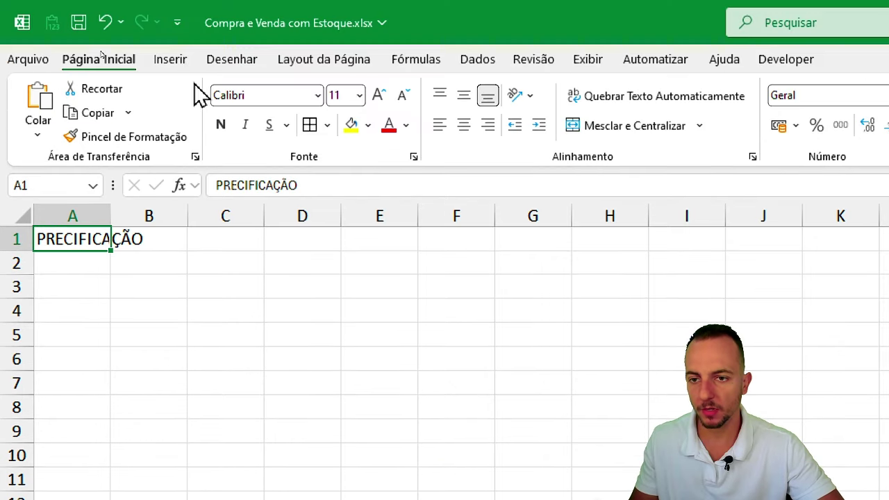
pyautogui.click(221, 125)
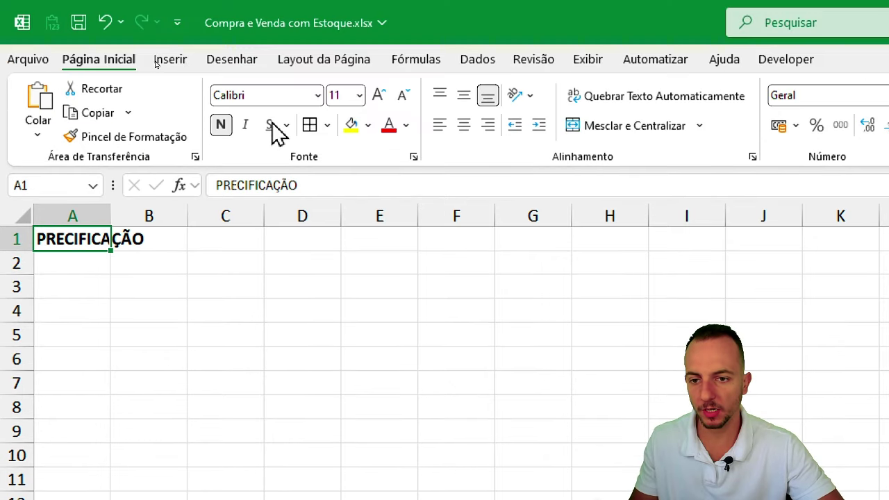
pyautogui.click(378, 95)
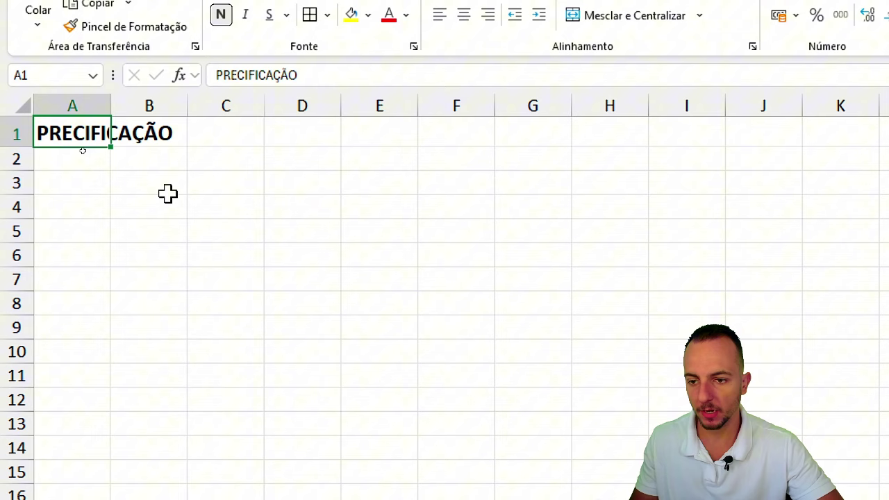
# Type the headers ATUALIZAÇÃO and PRODUTO in B3 and C3.
pyautogui.click(165, 189)
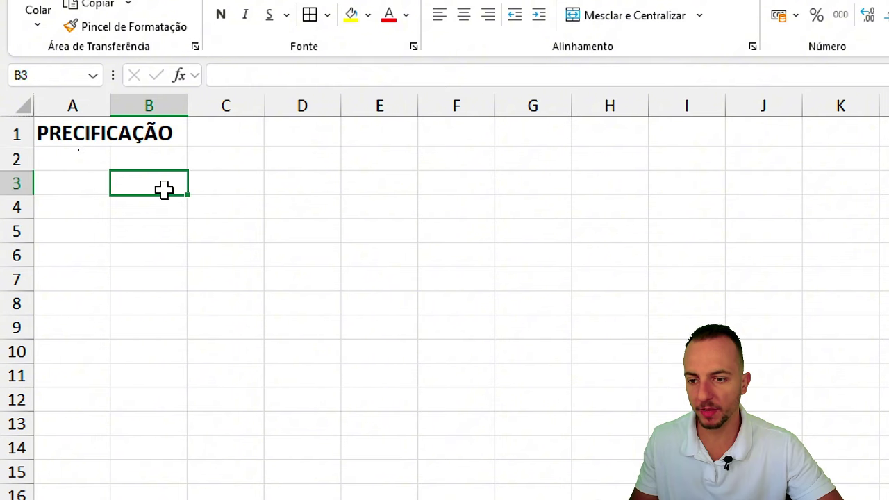
pyautogui.hotkey('shift', 'space')
pyautogui.click(152, 182)
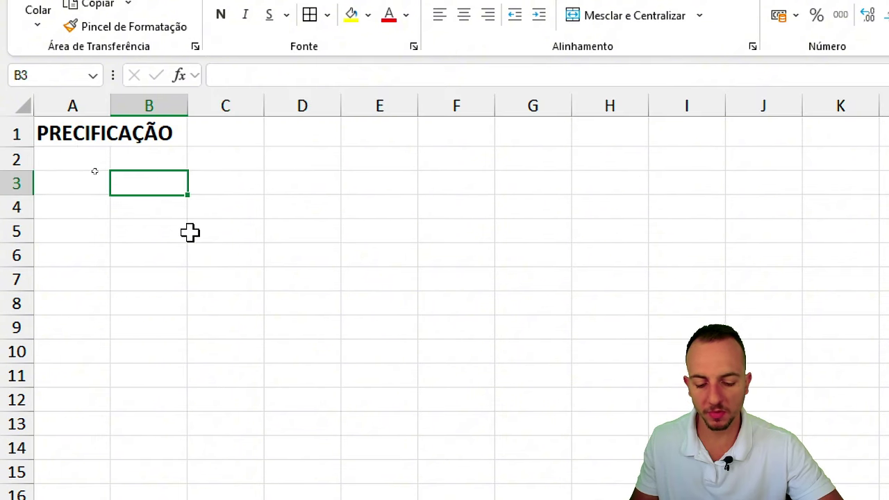
pyautogui.write('DATA')
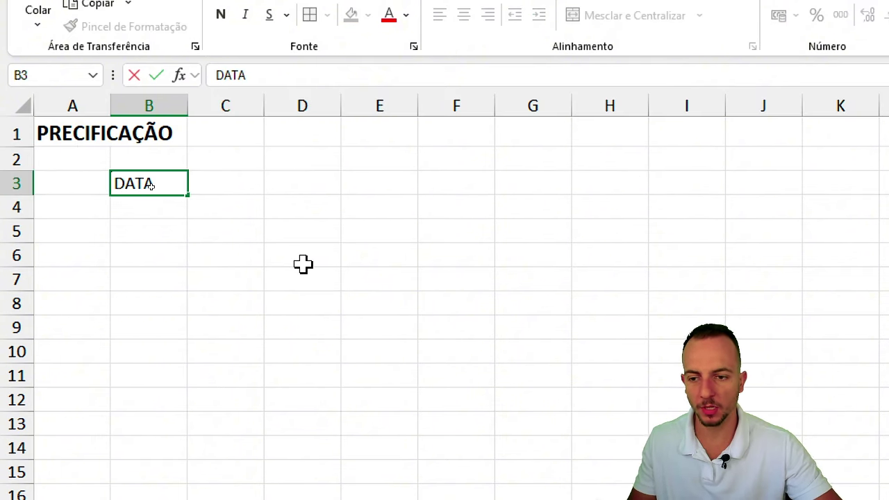
pyautogui.press('BackSpace')
pyautogui.press('BackSpace')
pyautogui.press('BackSpace')
pyautogui.write('ATUALIZAÇÃO')
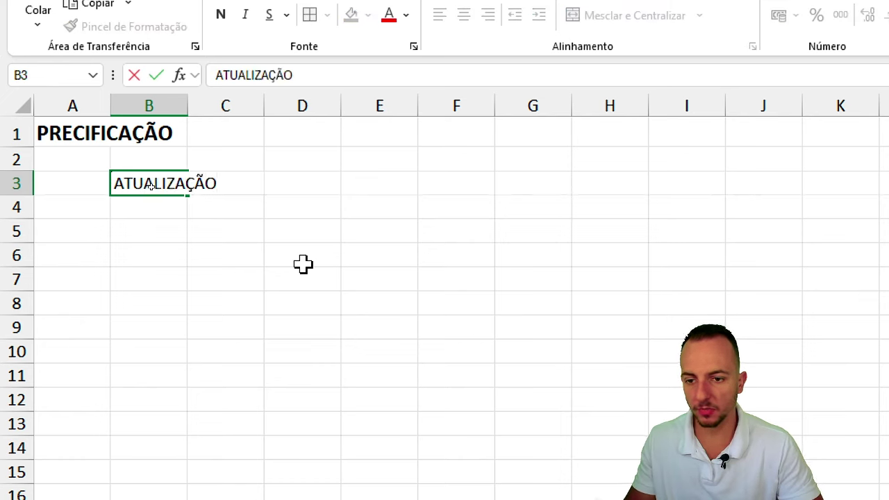
pyautogui.press('Tab')
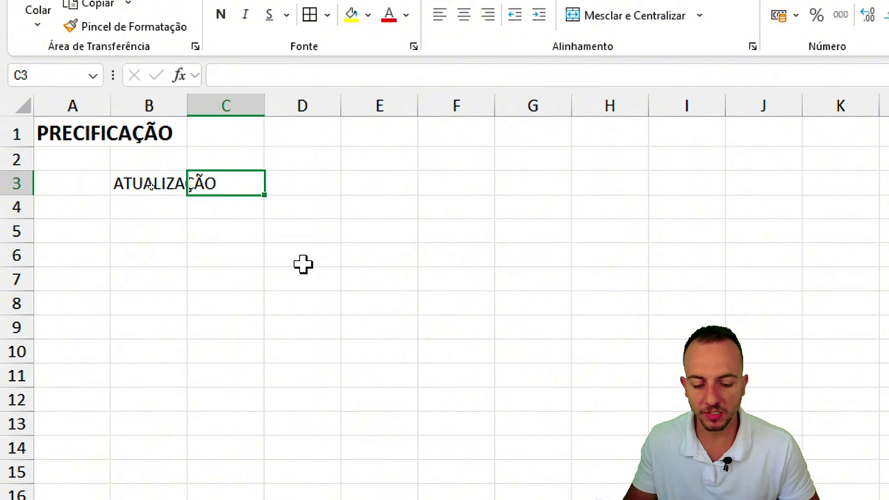
pyautogui.write('PRODUTO')
pyautogui.press('Tab')
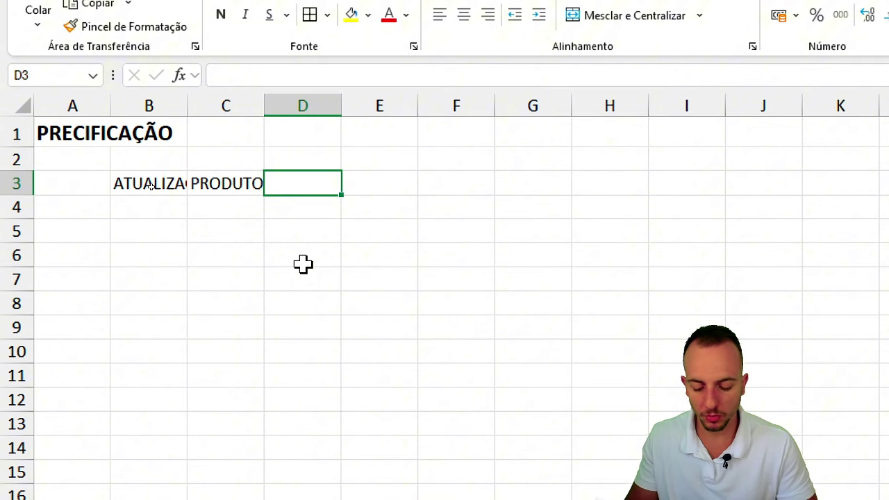
# Add the headers CUSTO UNIT, CUSTO TOTAL and VENDA UNIT in D3:F3.
pyautogui.write('CUSTO UNIT')
pyautogui.press('Tab')
pyautogui.write('CUS')
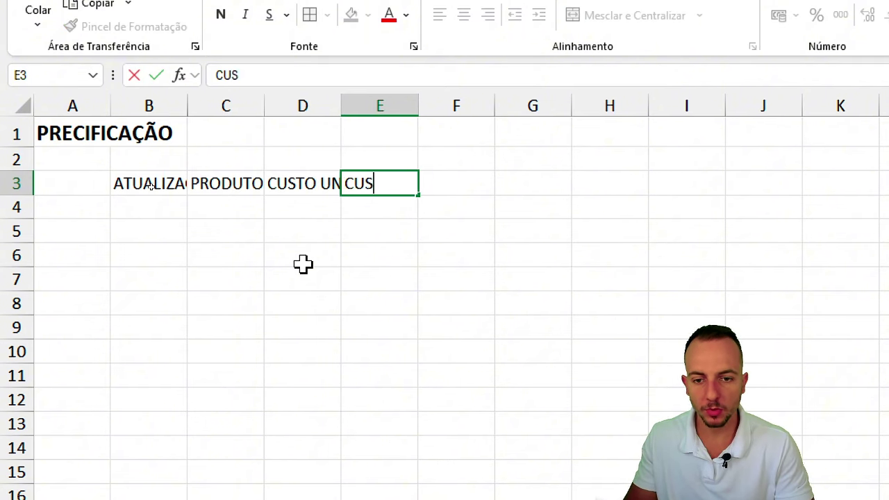
pyautogui.write('TO TOTAL')
pyautogui.press('Tab')
pyautogui.write('VE')
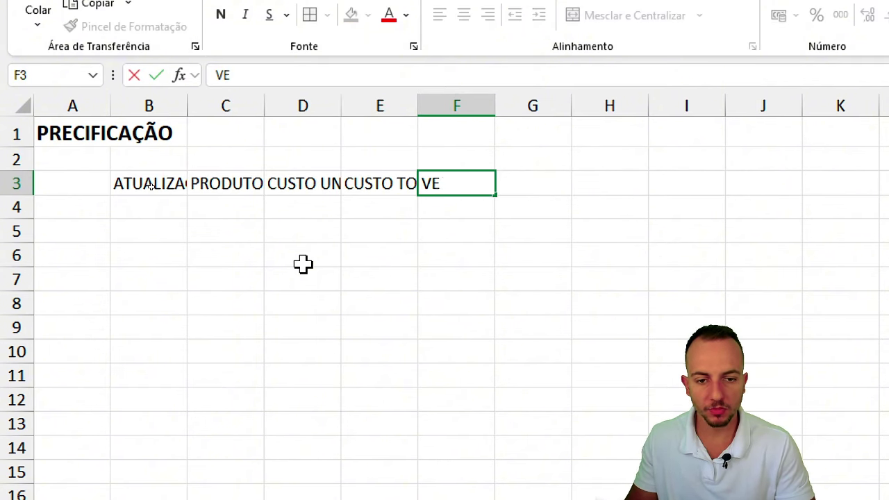
pyautogui.write('NDA UNIT')
pyautogui.press('Tab')
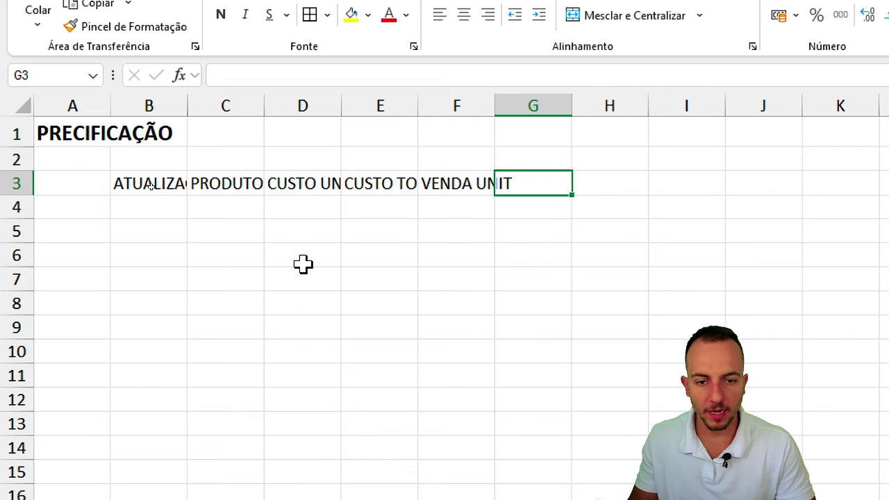
# Delete column E to remove the CUSTO TOTAL header.
pyautogui.click(377, 189)
pyautogui.click(407, 102)
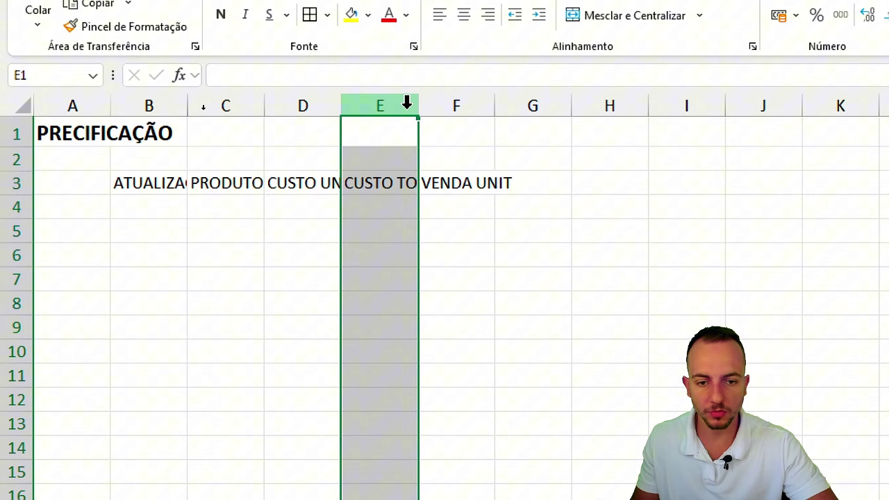
pyautogui.click(298, 104)
pyautogui.click(427, 103)
pyautogui.click(383, 102)
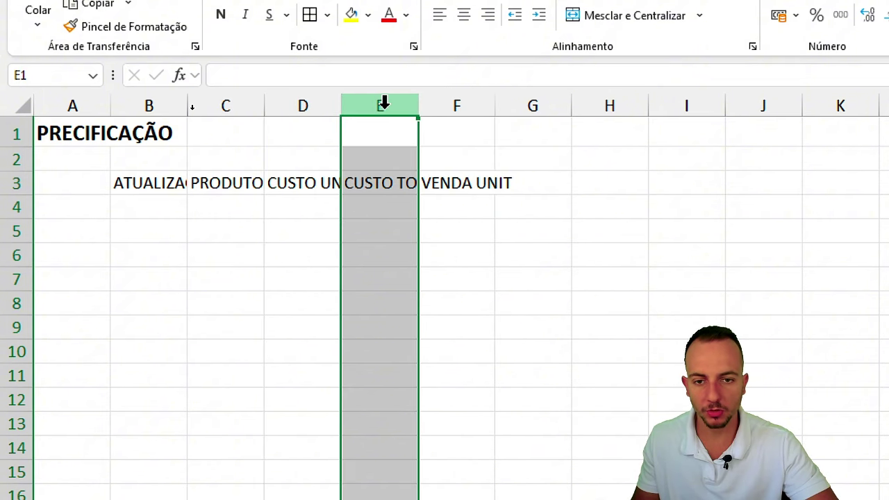
pyautogui.rightClick(381, 105)
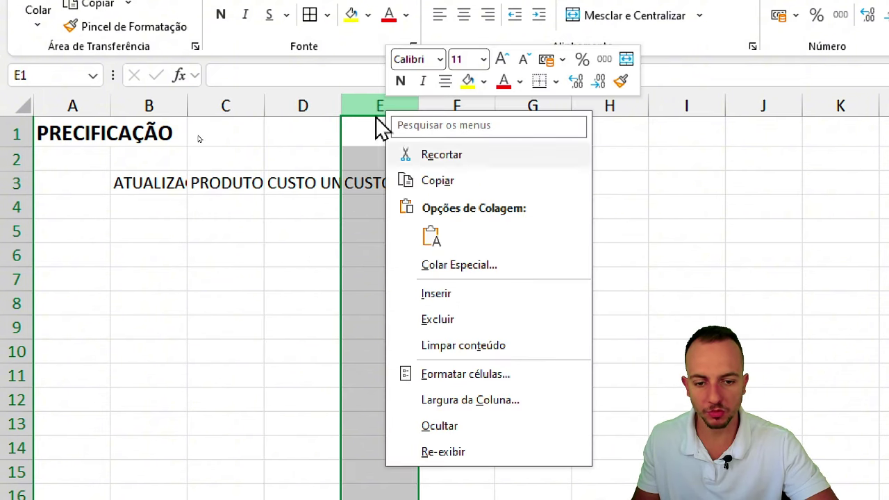
pyautogui.click(417, 318)
# Add the headers MARGEM BRUTA and LUCRO BRUTO in F3 and G3.
pyautogui.click(456, 186)
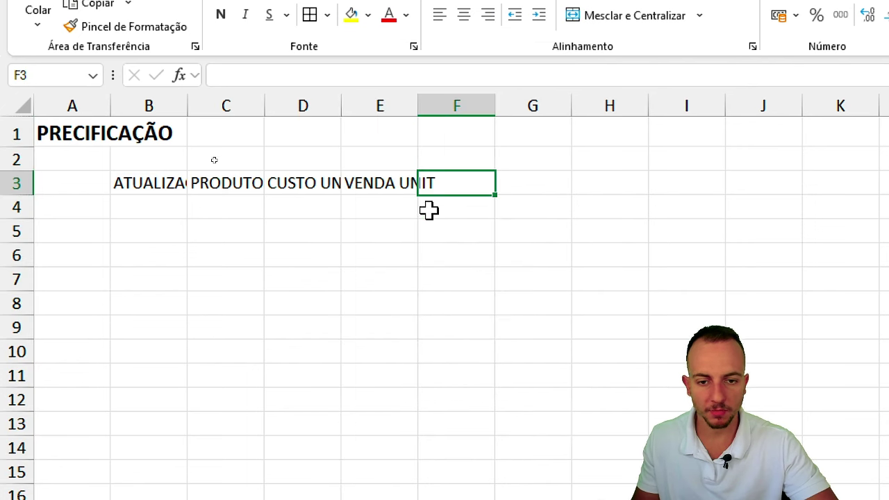
pyautogui.write('MARGEM')
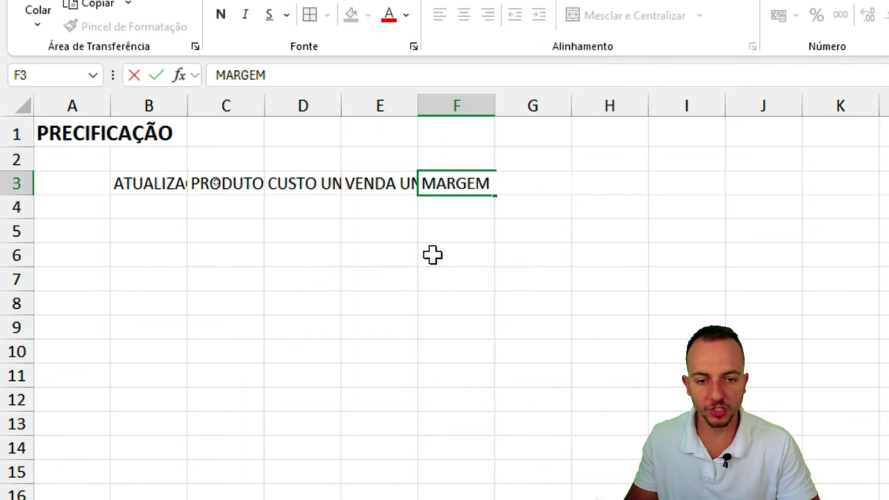
pyautogui.write(' BRUTA')
pyautogui.press('Tab')
pyautogui.write('LUCRO')
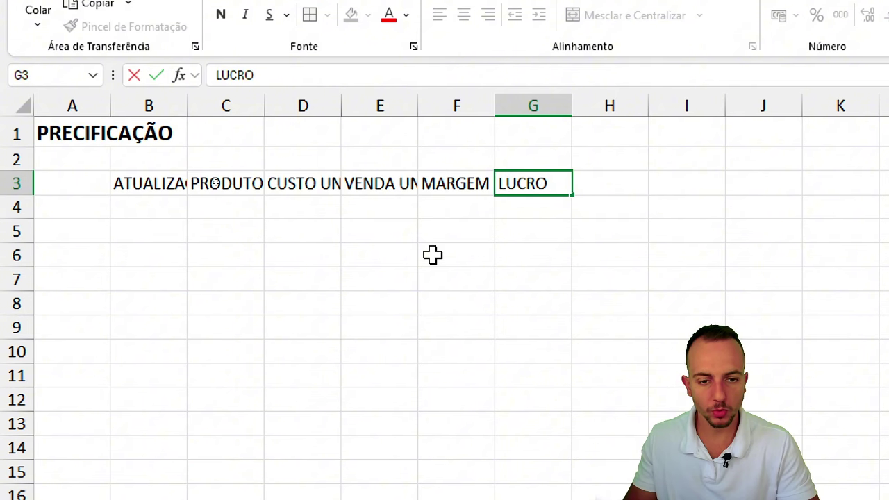
pyautogui.write(' BRUTO')
pyautogui.press('Return')
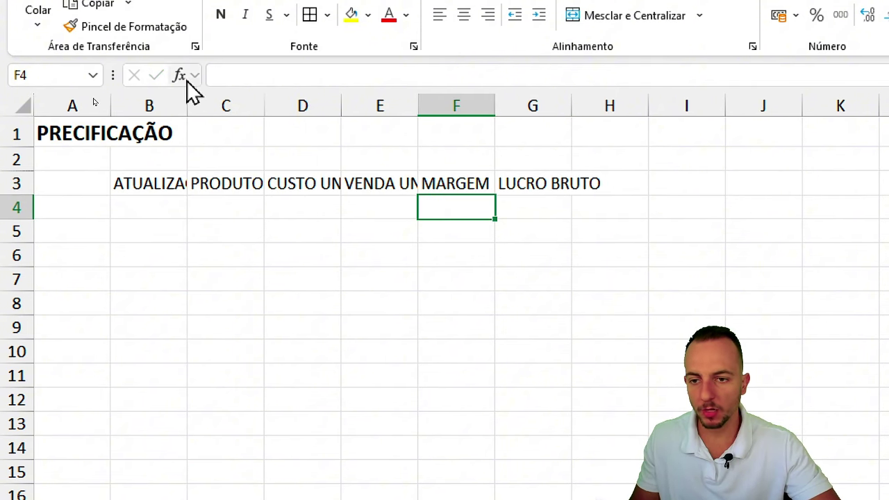
# Widen column B, column C and columns D to G so every header fits.
pyautogui.moveTo(187, 105); pyautogui.dragTo(238, 105)
pyautogui.moveTo(315, 105); pyautogui.dragTo(396, 106)
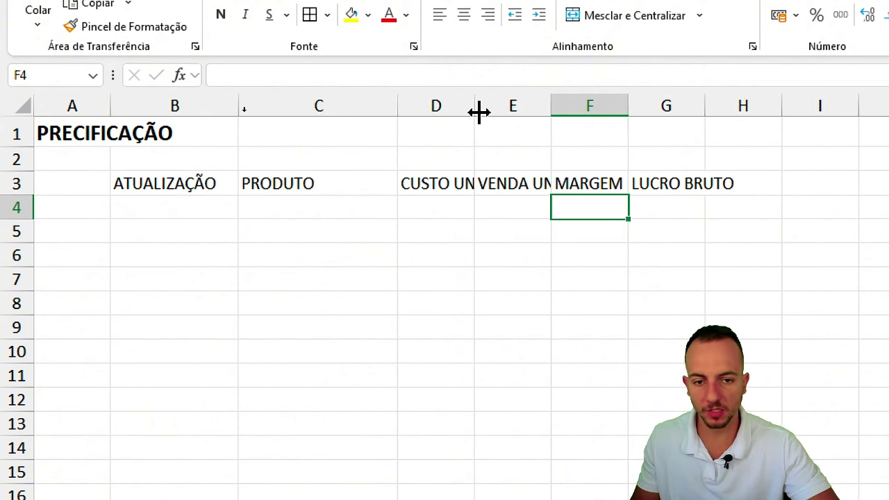
pyautogui.moveTo(458, 106); pyautogui.dragTo(666, 105)
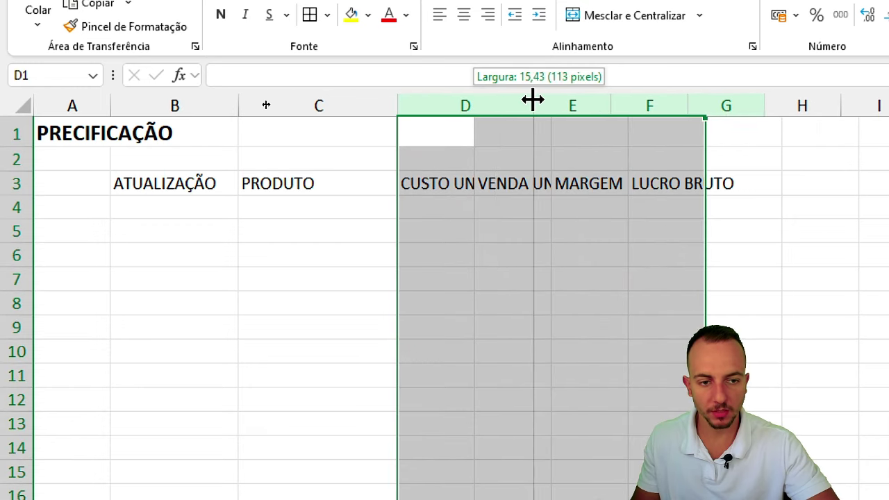
pyautogui.moveTo(472, 105); pyautogui.dragTo(532, 106)
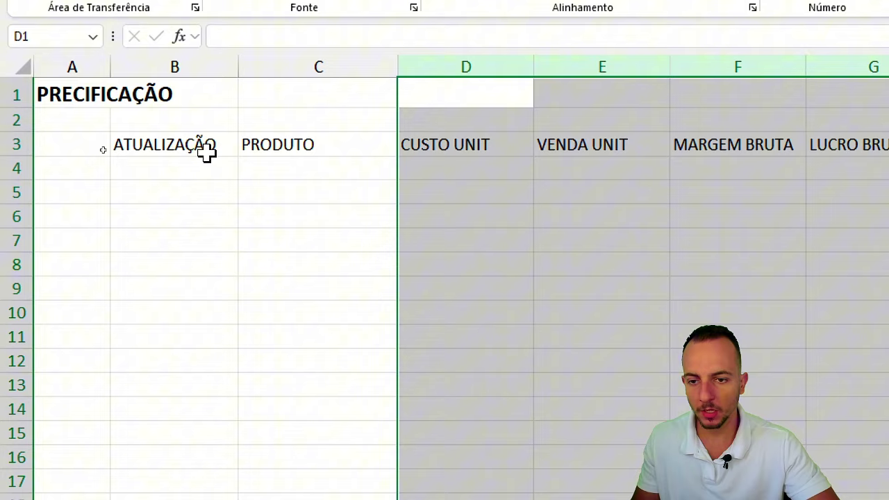
# Centre the text in B3:G4 and give it all borders.
pyautogui.moveTo(201, 146); pyautogui.dragTo(870, 166)
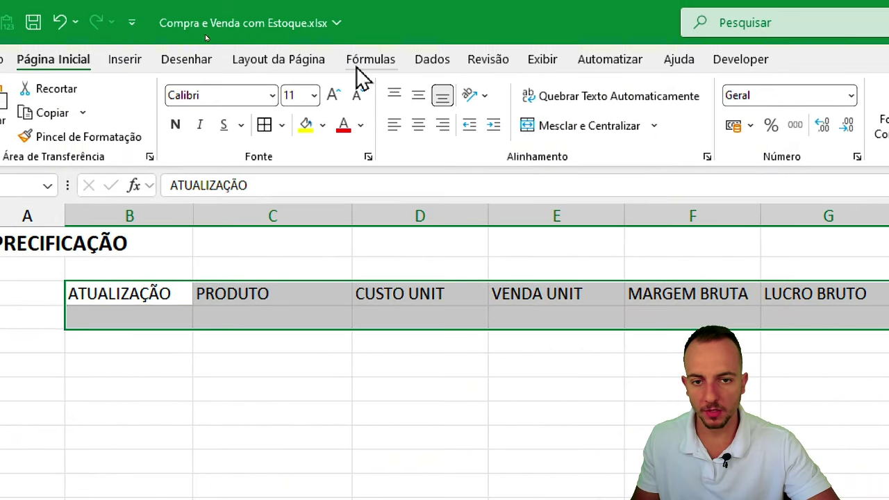
pyautogui.click(418, 125)
pyautogui.click(266, 125)
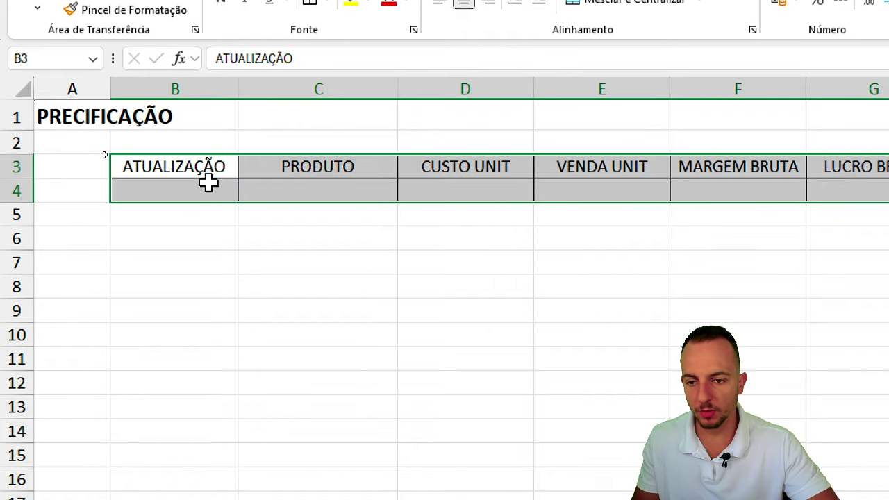
pyautogui.click(209, 186)
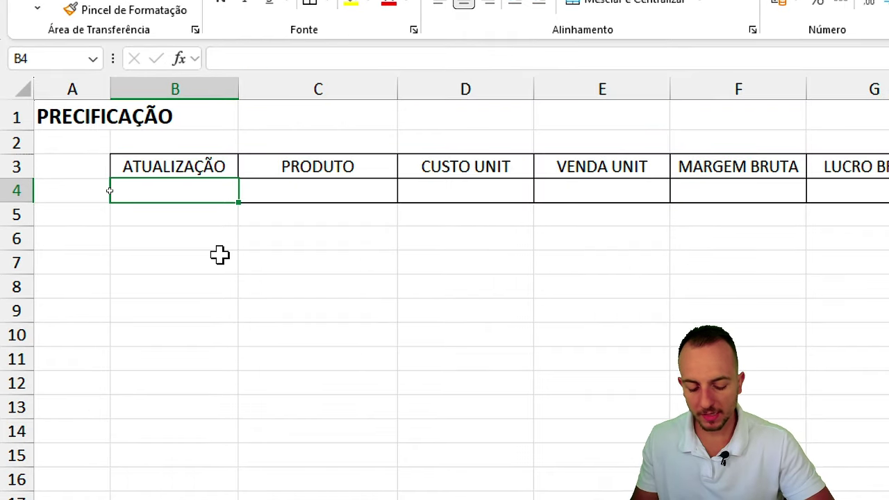
# Enter the update date 01/01/2025 in B4 and product Item A in C4.
pyautogui.write('01/01/2025')
pyautogui.press('Return')
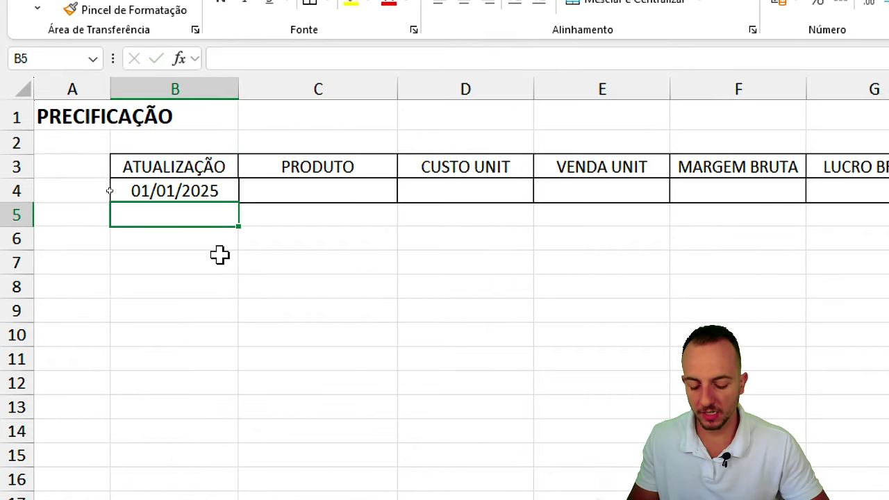
pyautogui.click(323, 173)
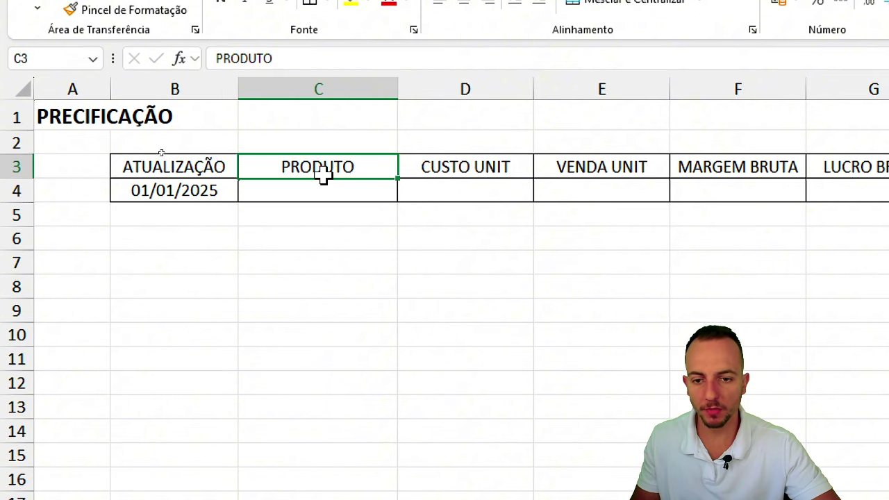
pyautogui.click(323, 187)
pyautogui.write('ITEM')
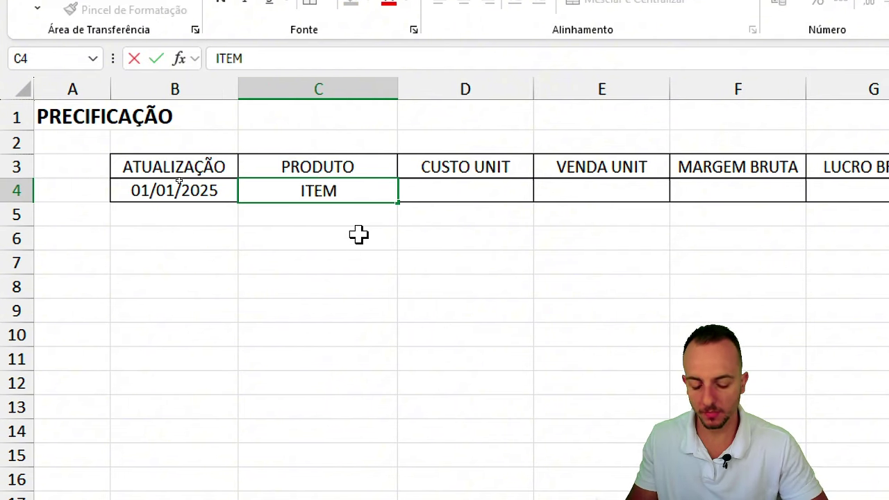
pyautogui.press('BackSpace')
pyautogui.press('BackSpace')
pyautogui.press('BackSpace')
pyautogui.write('Item A')
pyautogui.press('Return')
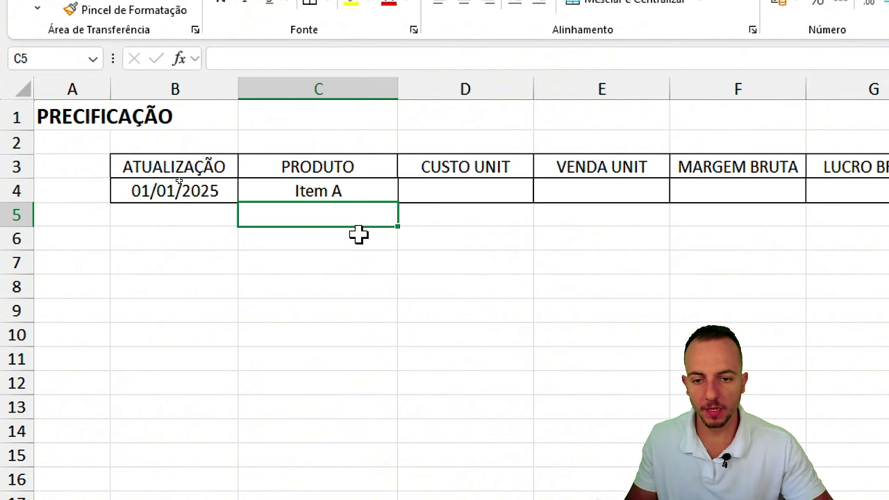
# Enter the unit cost 97,45 in D4 and select D4:E4.
pyautogui.click(455, 196)
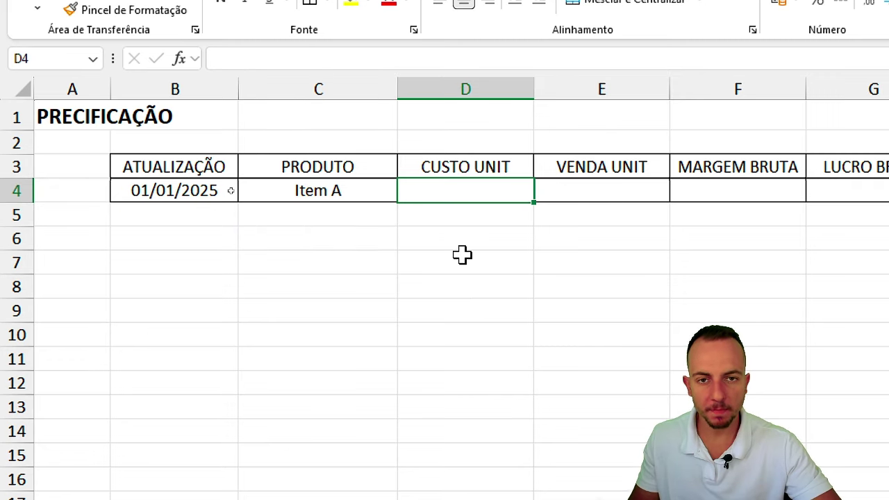
pyautogui.hscroll(3, 412, 230)
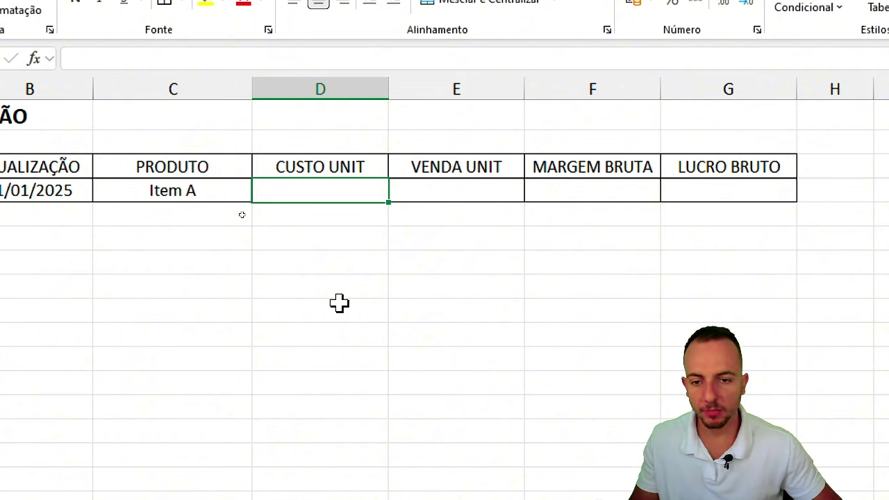
pyautogui.write('97,45')
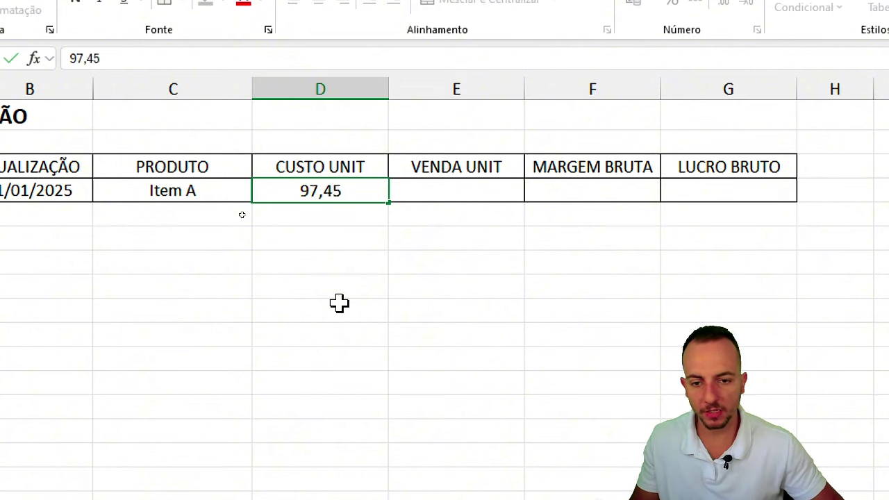
pyautogui.press('Return')
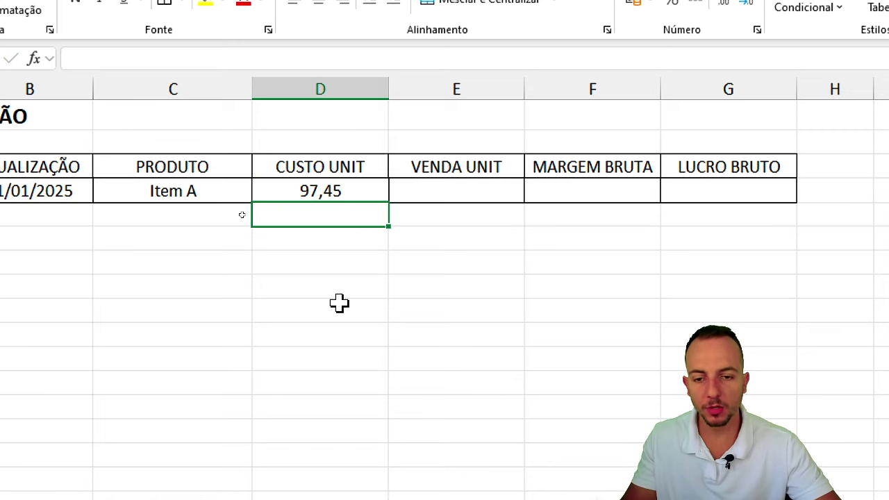
pyautogui.click(347, 190)
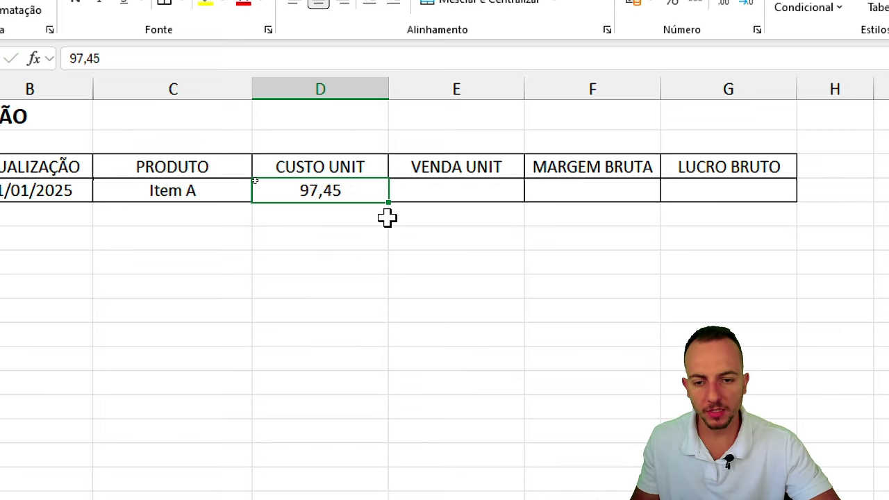
pyautogui.moveTo(306, 267); pyautogui.dragTo(367, 340)
pyautogui.moveTo(434, 265)
pyautogui.mouseDown()
pyautogui.moveTo(366, 339)
pyautogui.moveTo(413, 357)
pyautogui.mouseUp()
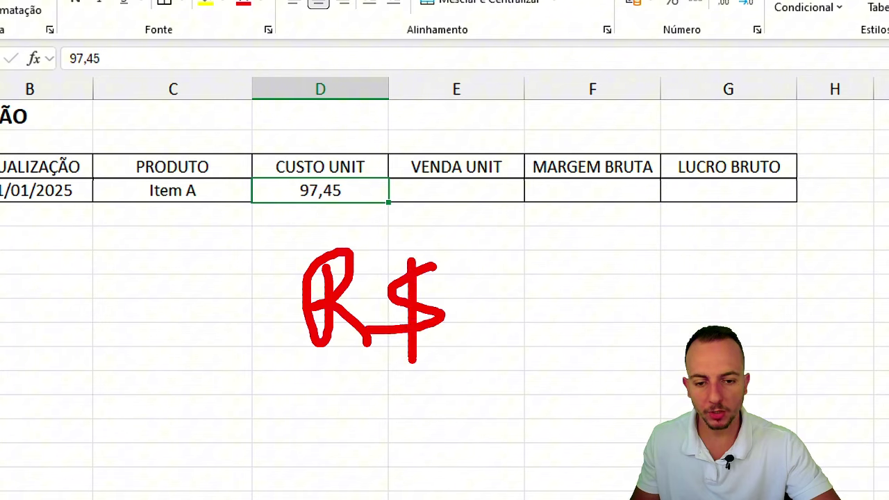
pyautogui.moveTo(295, 397); pyautogui.dragTo(428, 350)
pyautogui.click(468, 352)
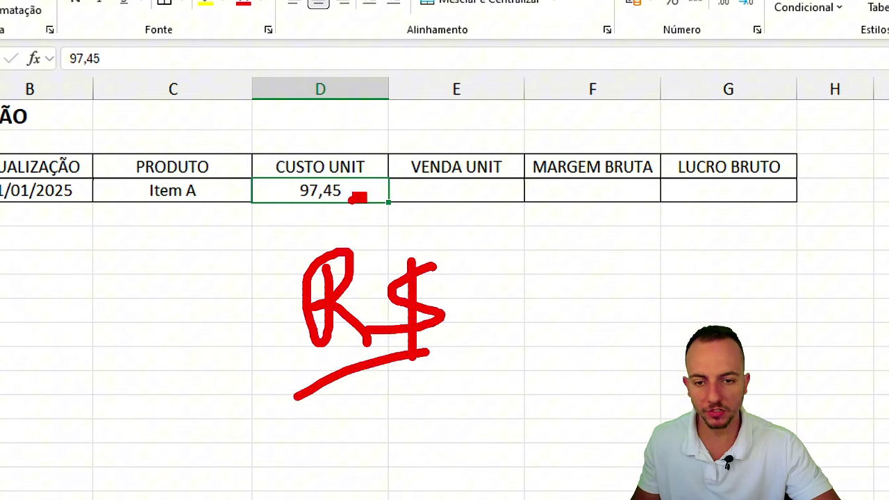
pyautogui.moveTo(357, 198)
pyautogui.mouseDown()
pyautogui.moveTo(379, 257)
pyautogui.moveTo(431, 200)
pyautogui.mouseUp()
pyautogui.press('Escape')
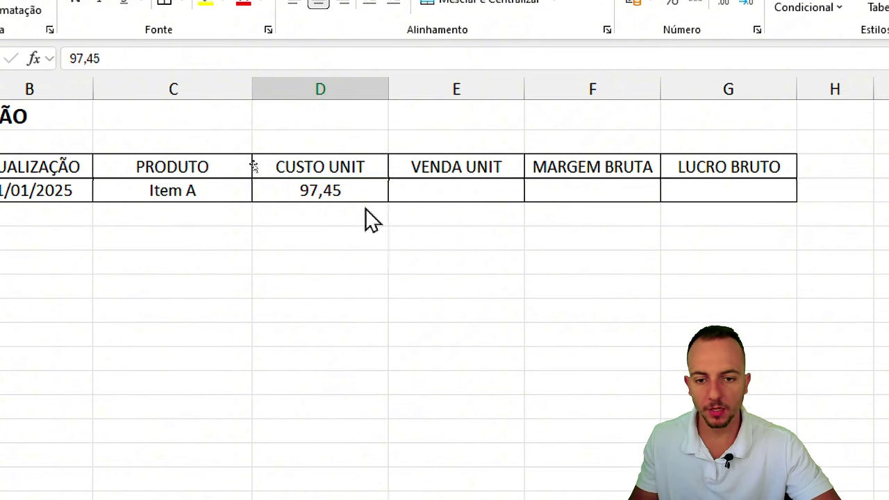
pyautogui.moveTo(372, 194); pyautogui.dragTo(433, 192)
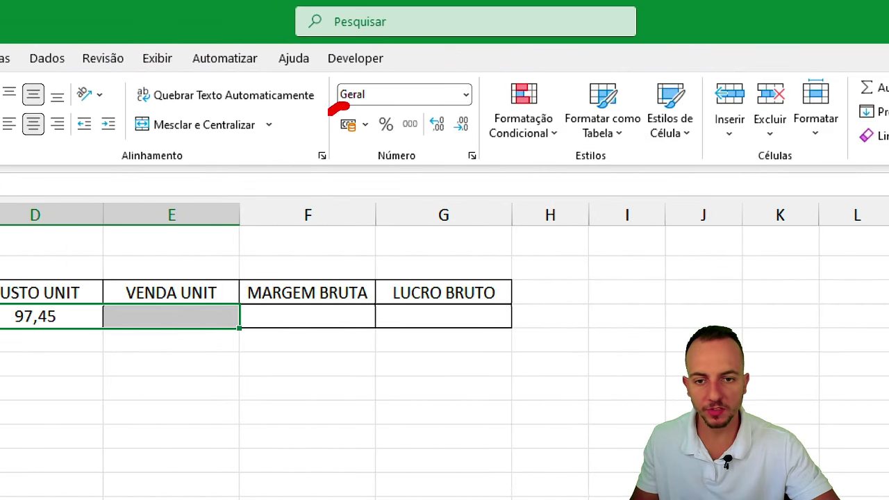
# Format the price cells D4:E4 as R$ currency.
pyautogui.moveTo(348, 105); pyautogui.dragTo(332, 114)
pyautogui.press('Escape')
pyautogui.click(350, 126)
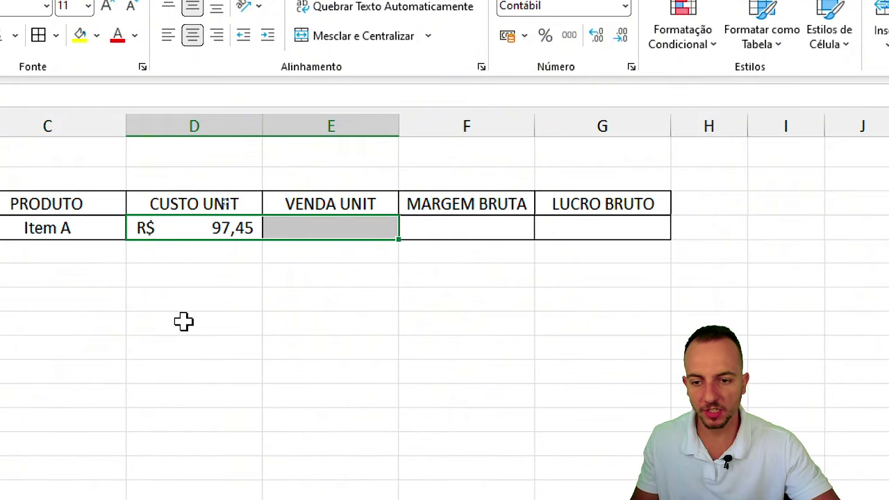
# Enter the unit sale price 119,00 in E4.
pyautogui.moveTo(204, 210); pyautogui.dragTo(190, 243)
pyautogui.press('Escape')
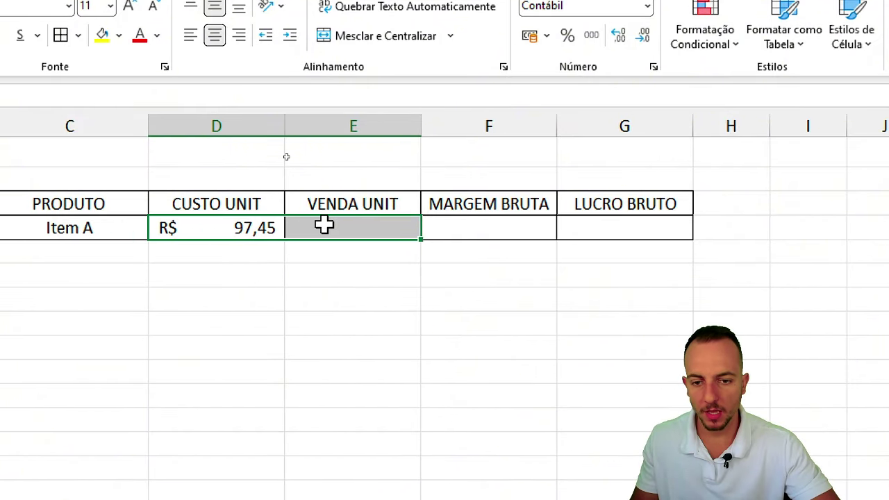
pyautogui.click(325, 225)
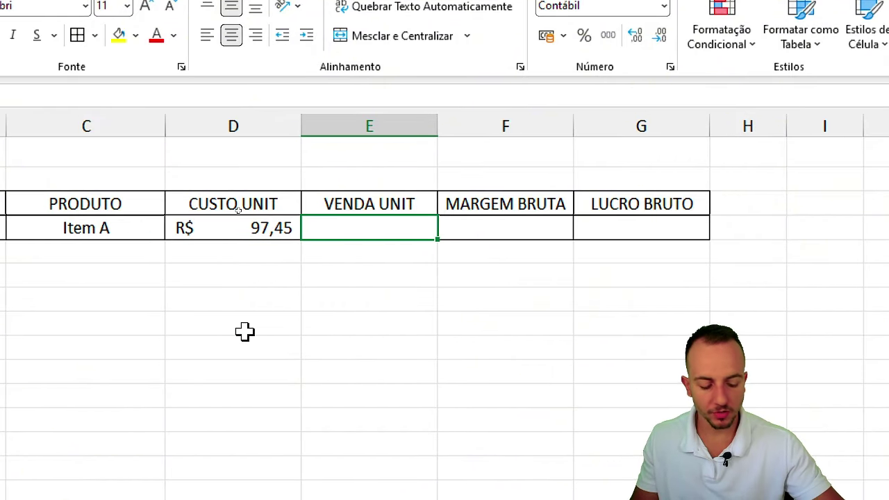
pyautogui.write('119')
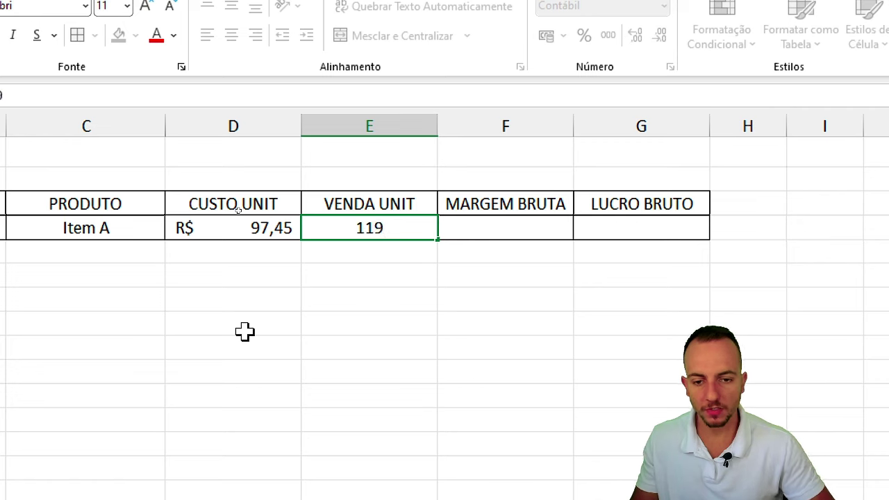
pyautogui.press('Return')
pyautogui.click(245, 331)
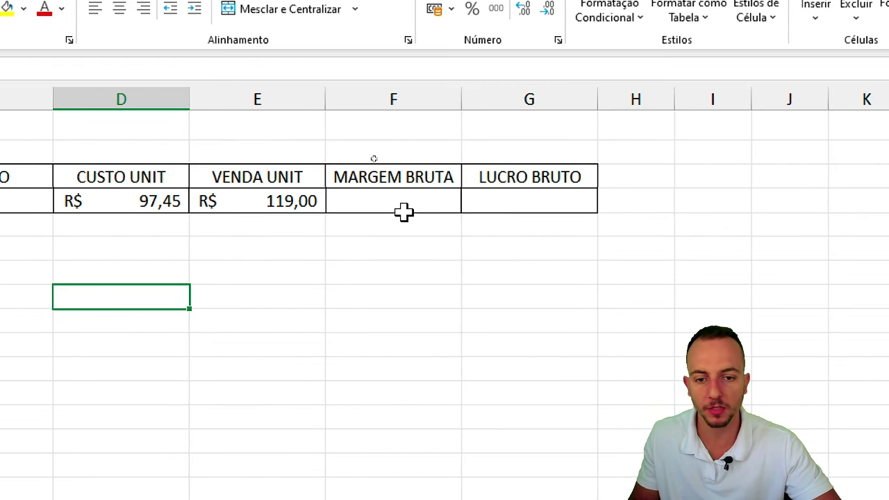
# Enter the gross margin formula =(E4-D4)/E4 in F4.
pyautogui.moveTo(423, 156); pyautogui.dragTo(421, 253)
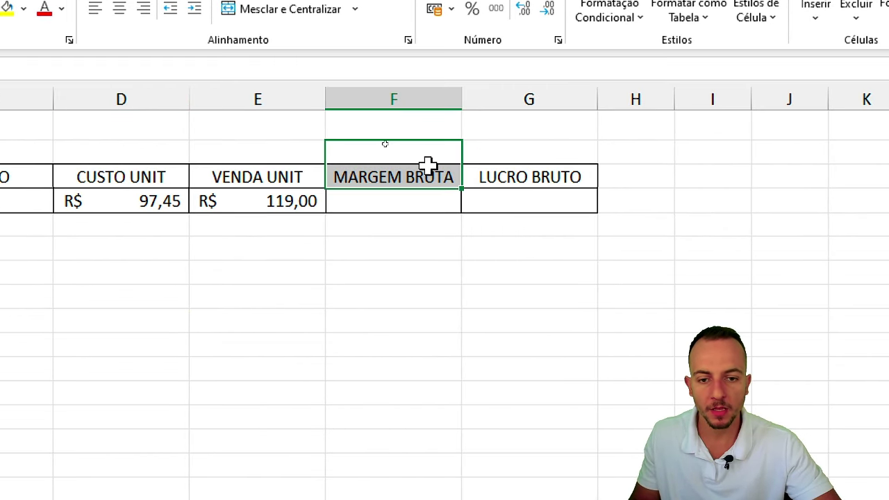
pyautogui.click(410, 201)
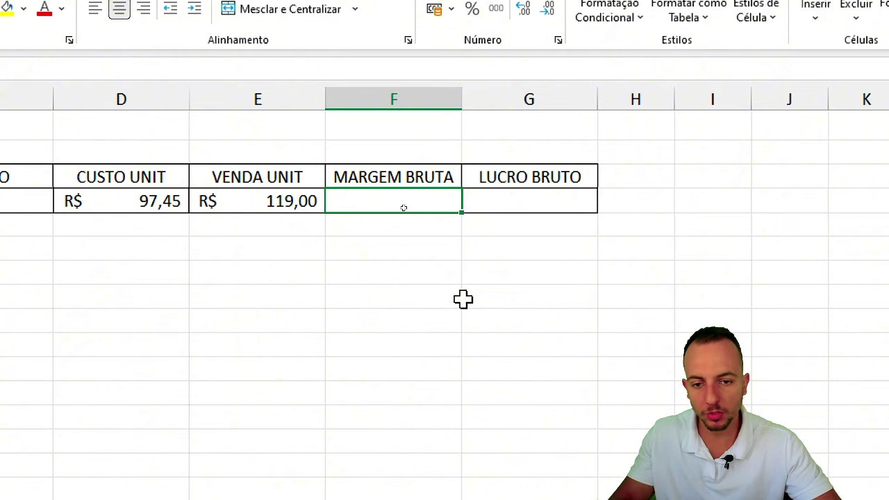
pyautogui.write('=(')
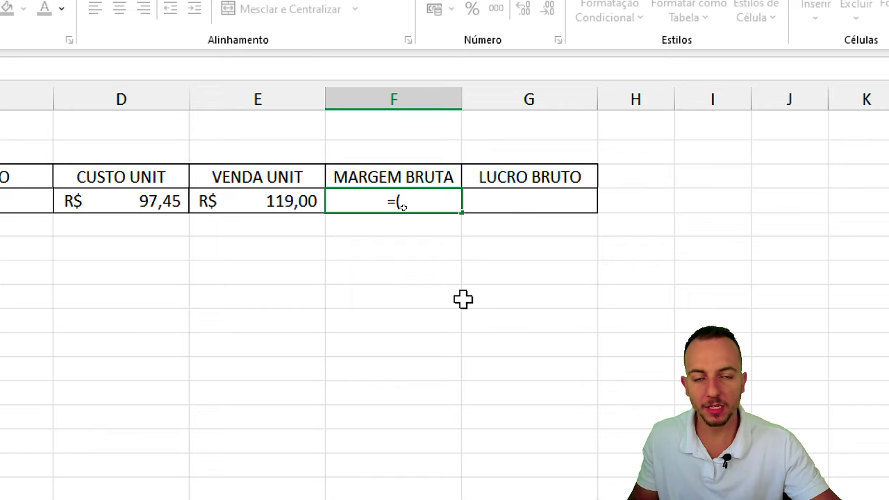
pyautogui.click(246, 203)
pyautogui.write('-')
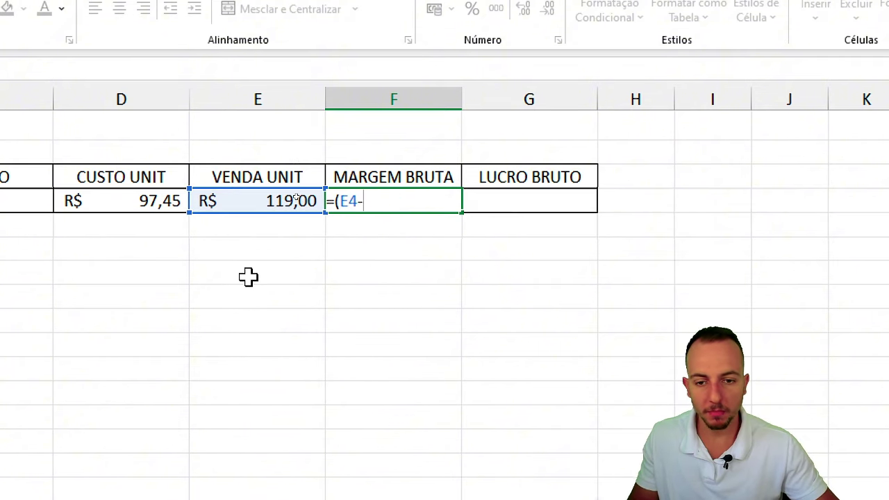
pyautogui.click(154, 205)
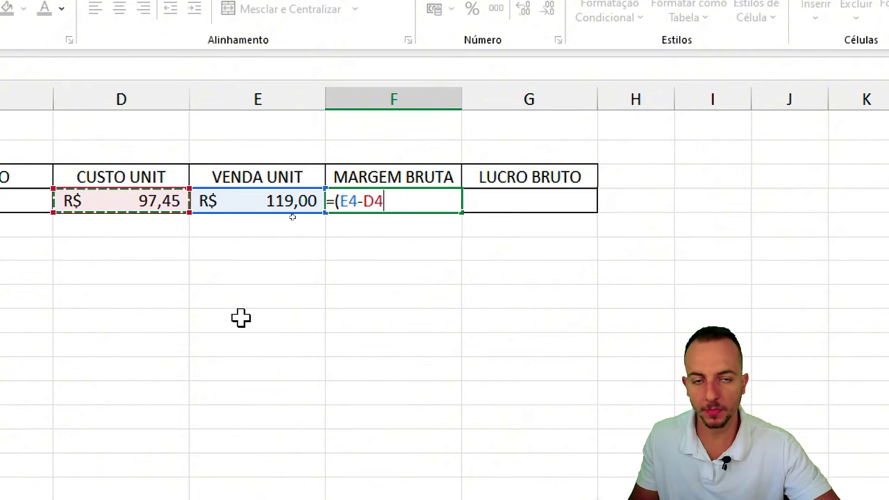
pyautogui.write(')/')
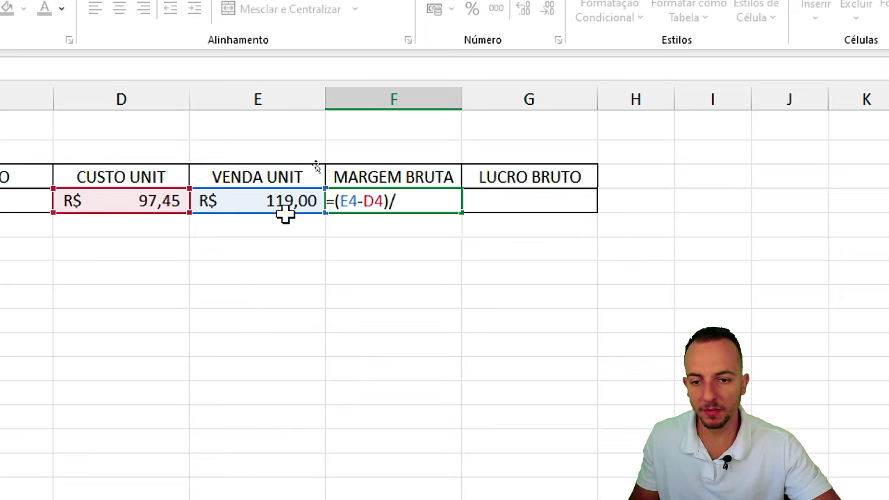
pyautogui.click(286, 203)
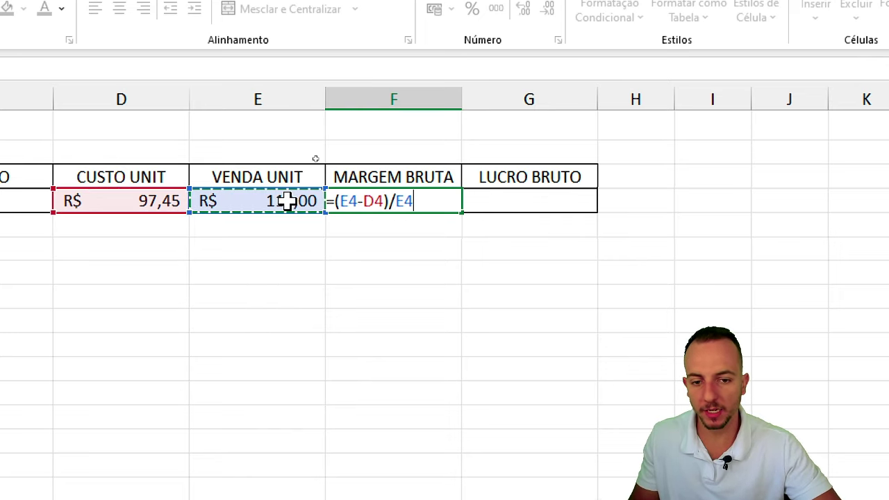
pyautogui.press('Return')
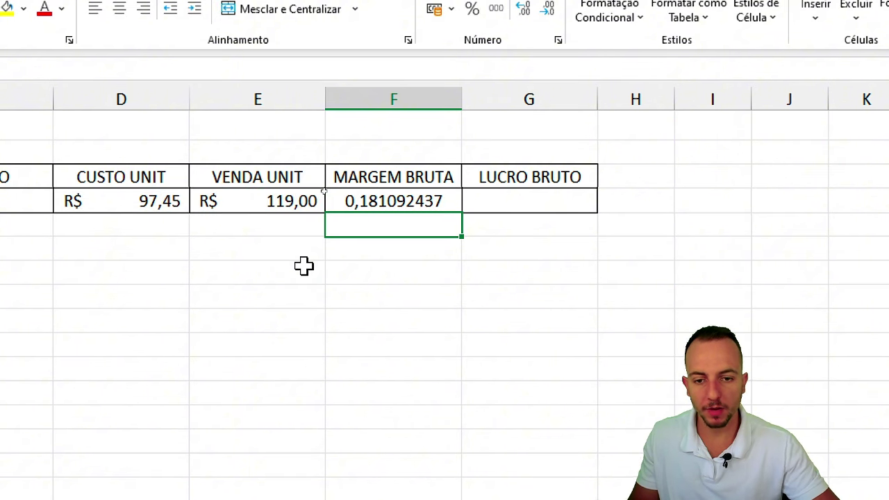
# Format F4 as a percentage with two decimals to show 18,11%, checking the formula.
pyautogui.click(422, 198)
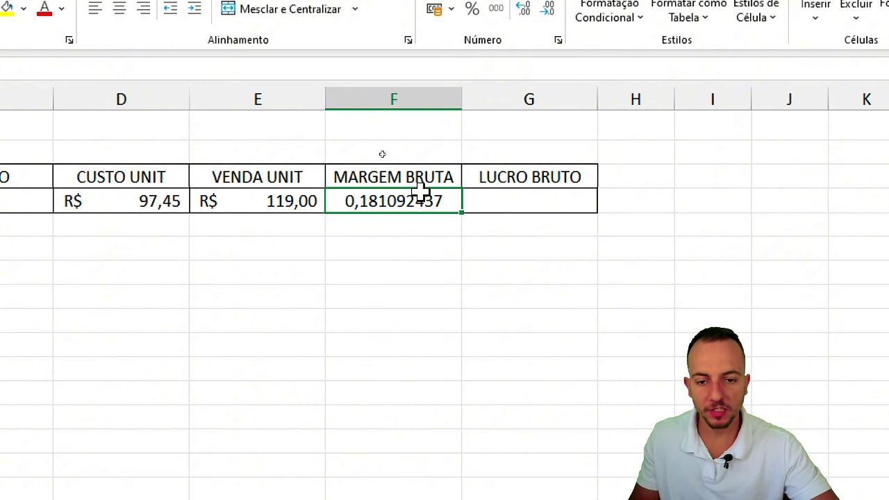
pyautogui.moveTo(451, 180); pyautogui.dragTo(389, 170)
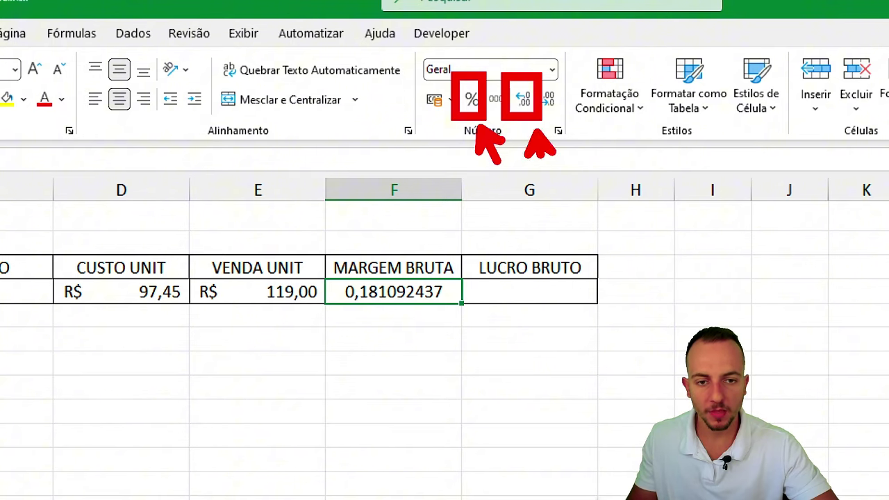
pyautogui.click(471, 100)
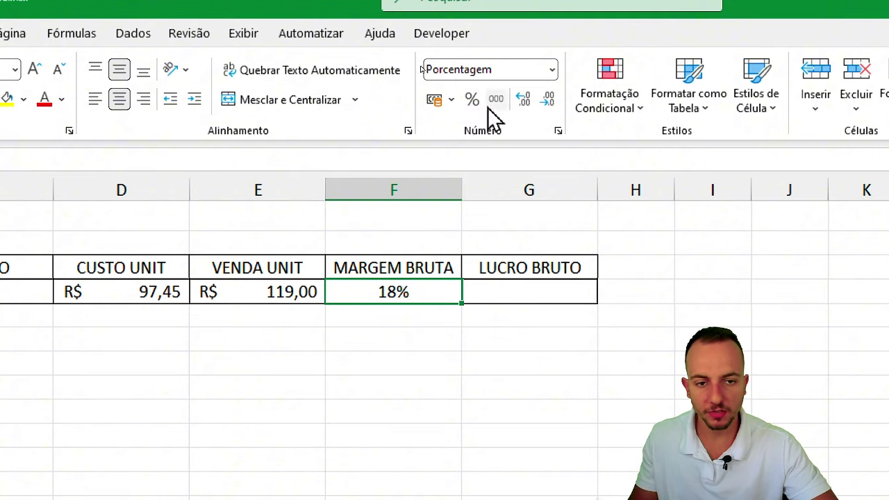
pyautogui.click(525, 102)
pyautogui.click(526, 103)
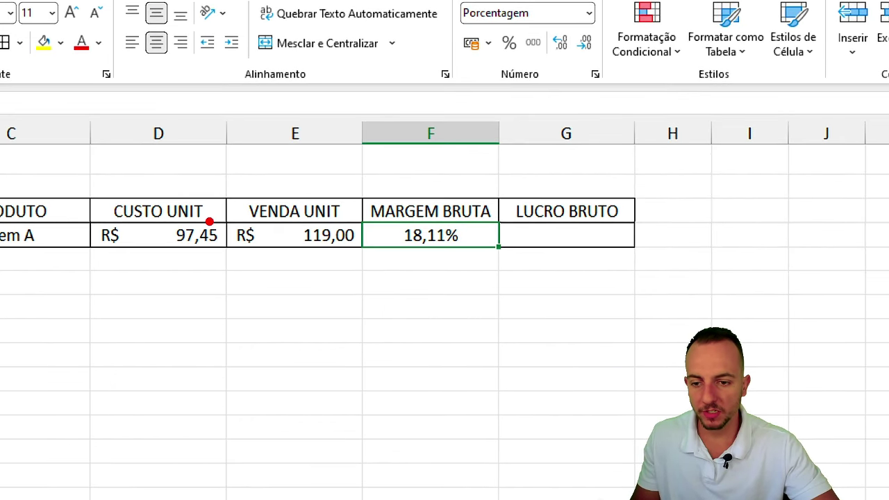
pyautogui.moveTo(209, 221); pyautogui.dragTo(198, 218)
pyautogui.moveTo(341, 215); pyautogui.dragTo(375, 230)
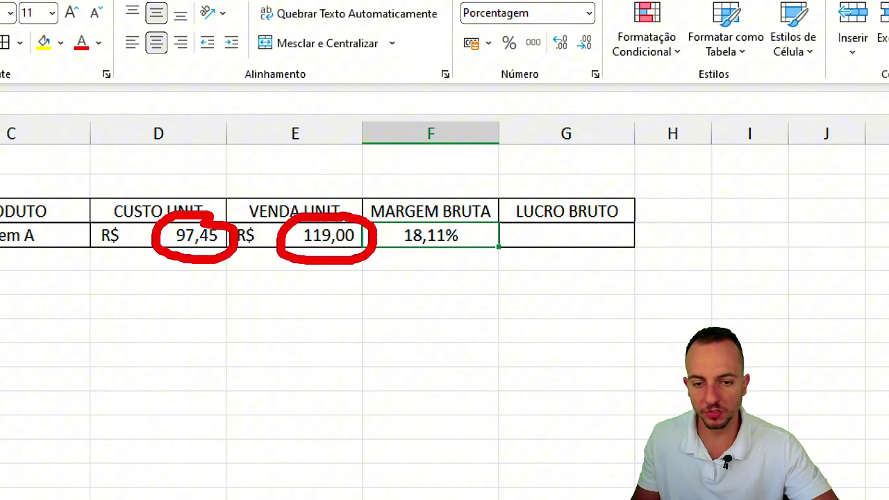
pyautogui.moveTo(456, 223); pyautogui.dragTo(461, 221)
pyautogui.moveTo(435, 275); pyautogui.dragTo(459, 341)
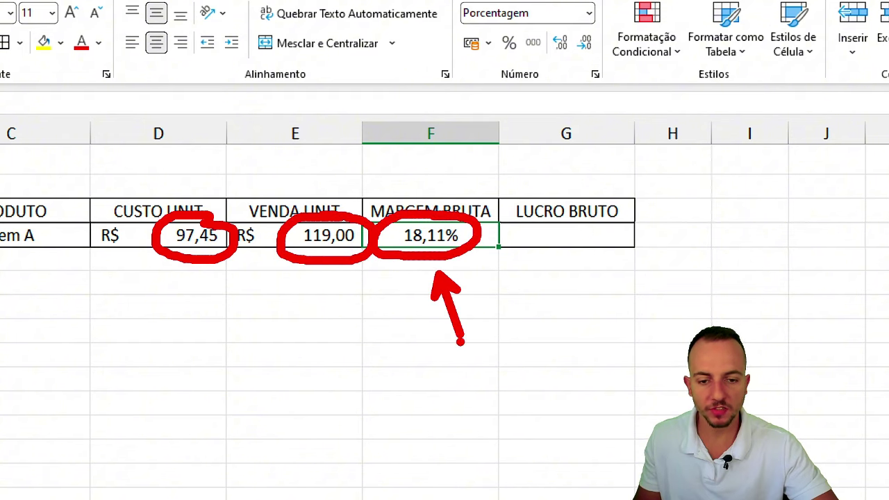
pyautogui.press('Escape')
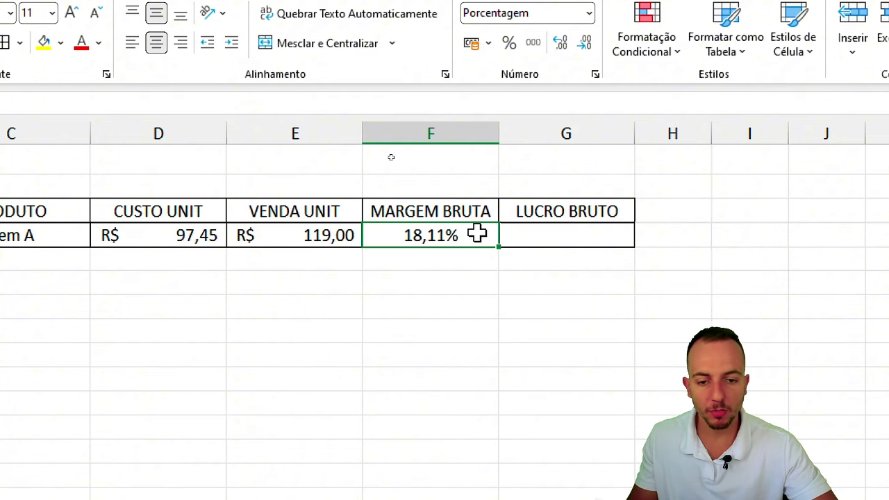
pyautogui.doubleClick(478, 233)
pyautogui.moveTo(476, 233); pyautogui.dragTo(373, 261)
pyautogui.press('Escape')
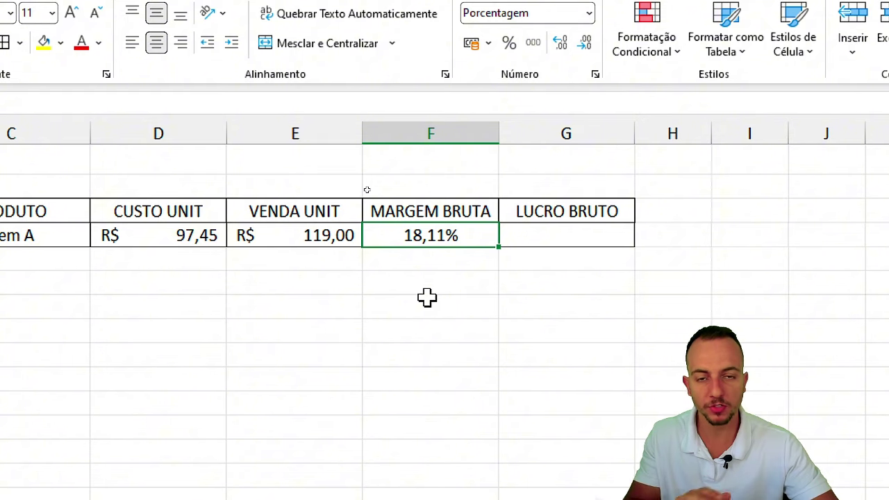
# Enter =E4-D4 in G4 so Item A's gross profit shows R$ 21,55.
pyautogui.click(557, 235)
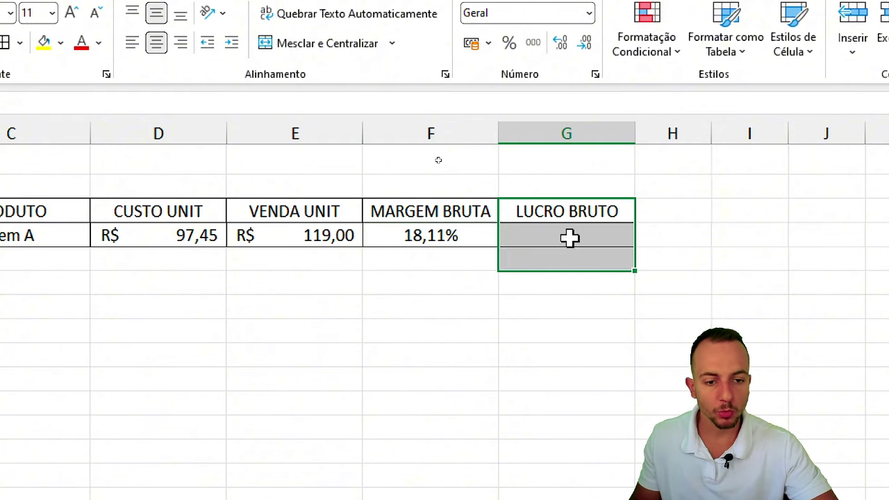
pyautogui.write('=')
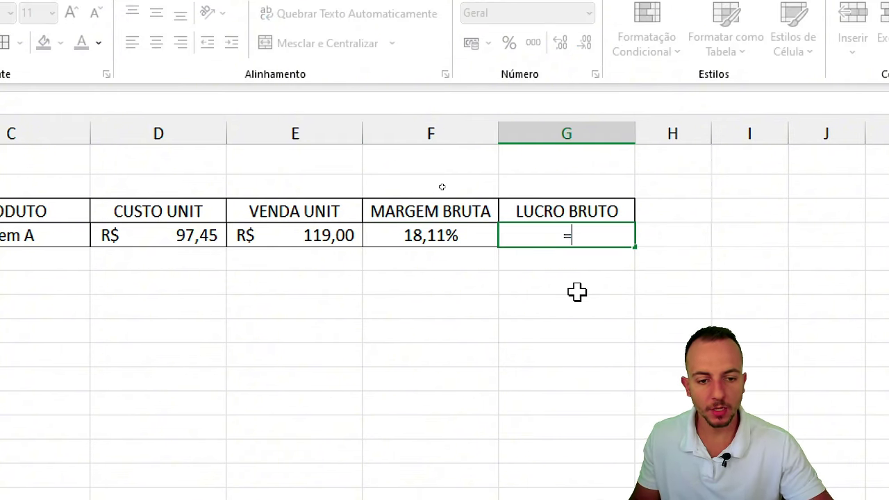
pyautogui.click(323, 230)
pyautogui.write('-')
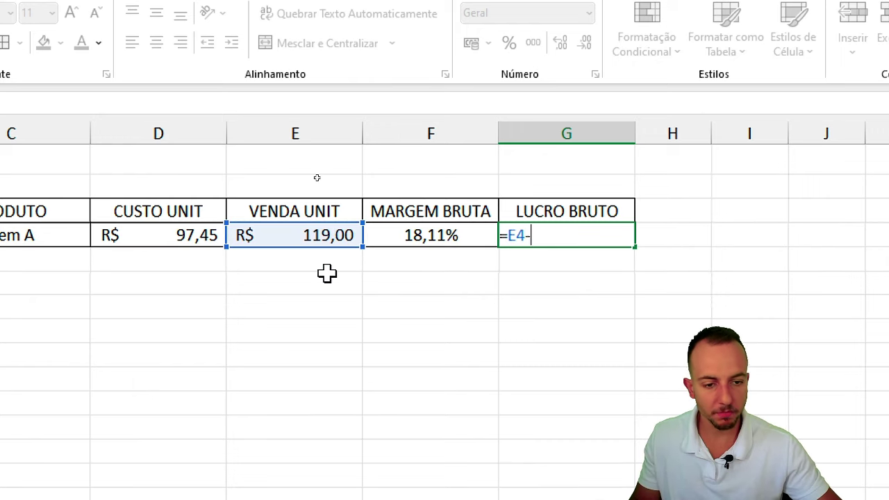
pyautogui.click(198, 234)
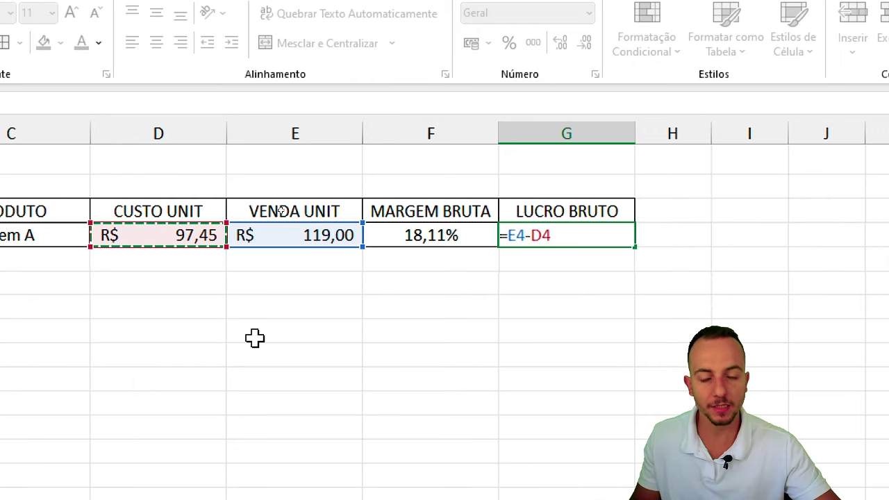
pyautogui.press('Return')
pyautogui.click(546, 240)
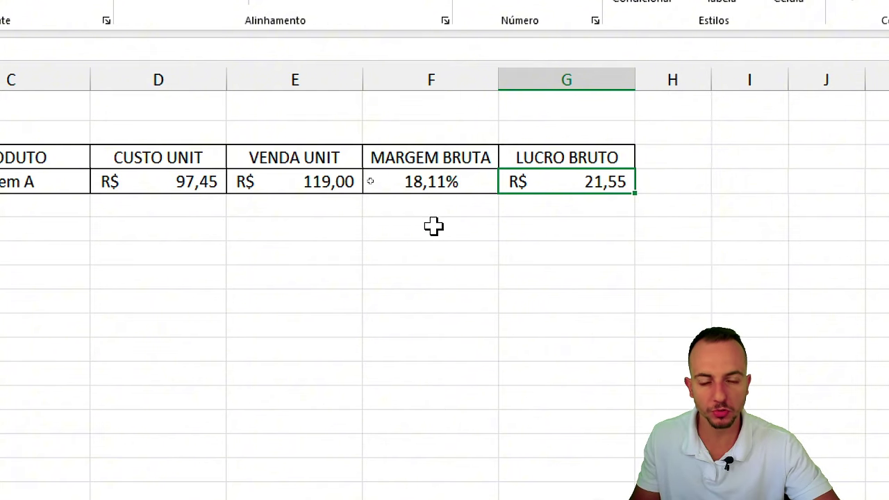
pyautogui.click(474, 180)
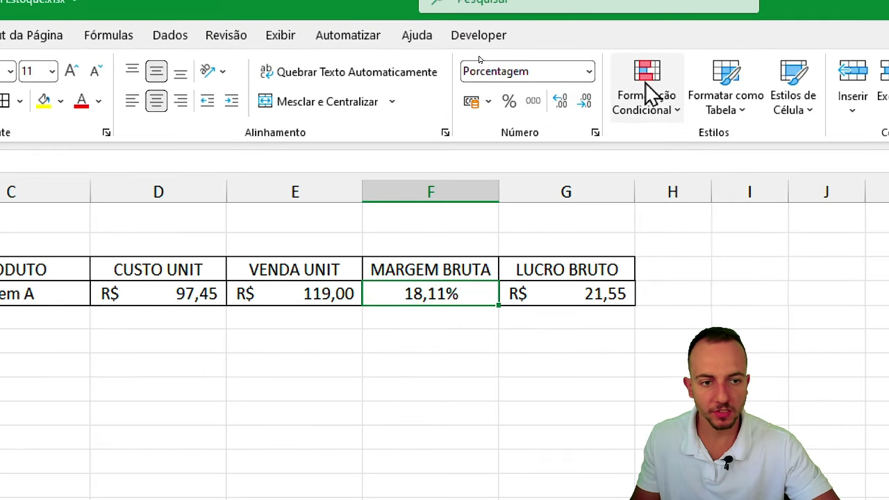
# Apply the green-yellow colour scale conditional format to the 18,11% margin in F4.
pyautogui.click(658, 105)
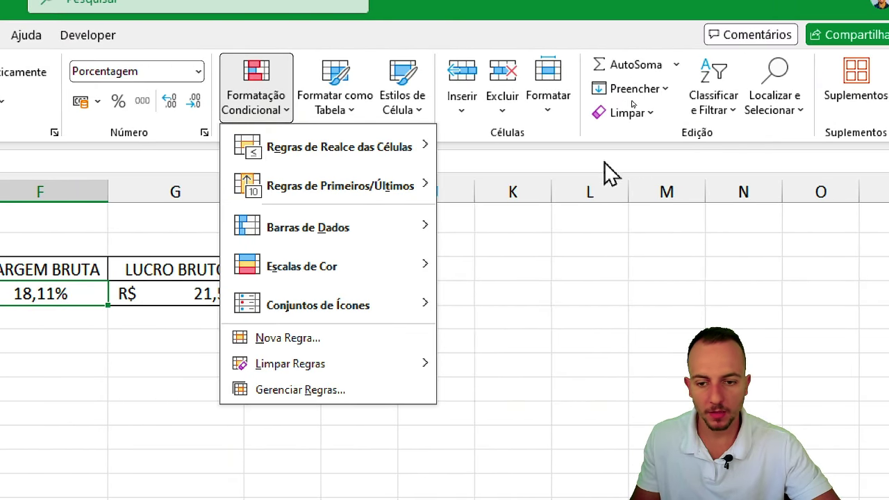
pyautogui.moveTo(364, 278)
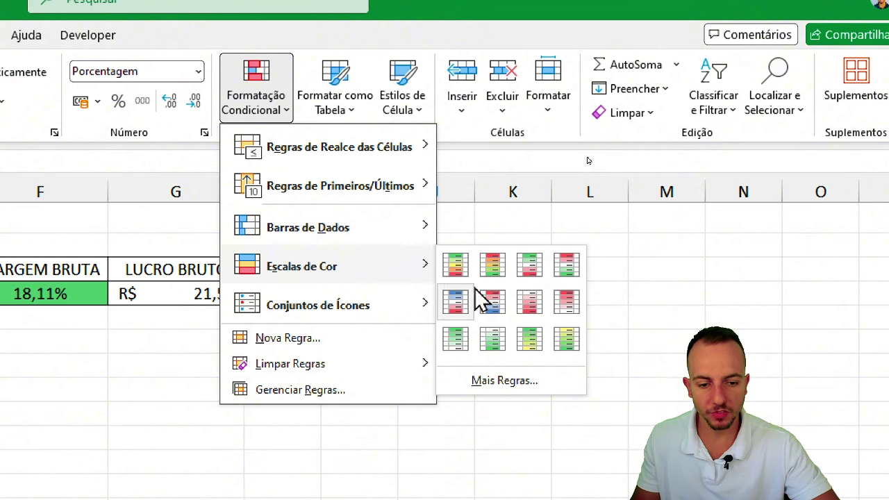
pyautogui.click(530, 340)
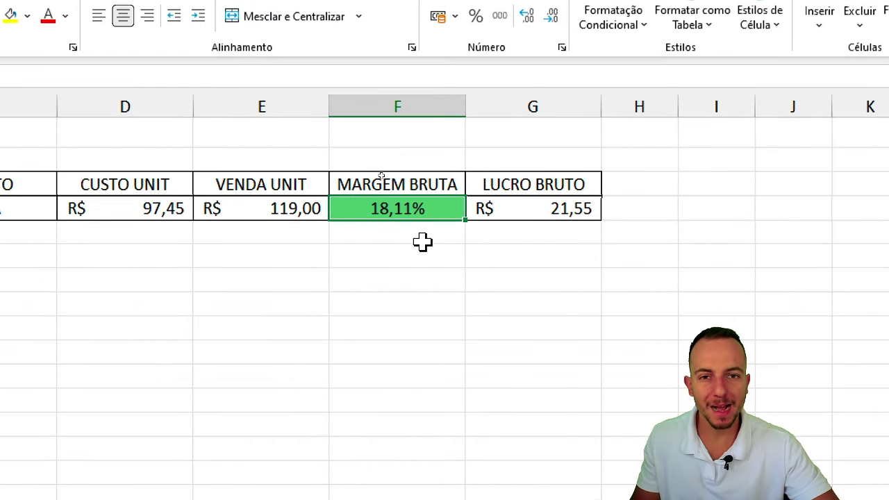
pyautogui.click(422, 242)
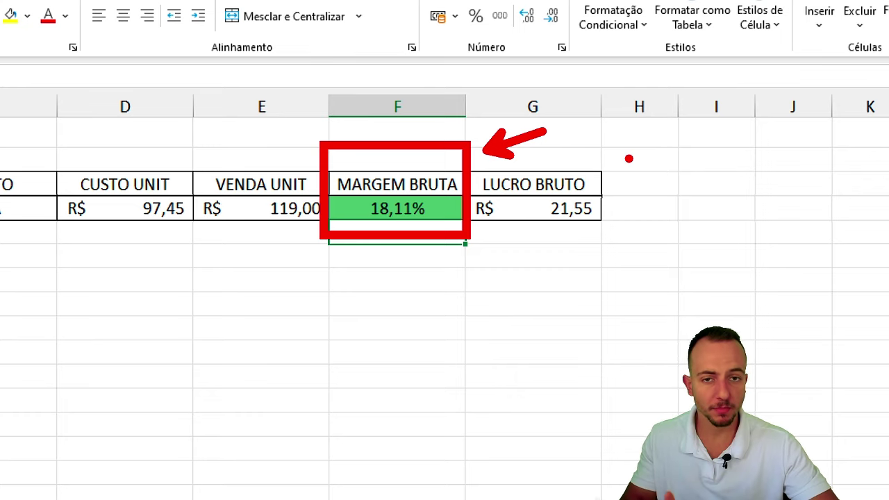
# Convert B3:G4 into a table with headers and a grey medium style.
pyautogui.moveTo(545, 182); pyautogui.dragTo(111, 196)
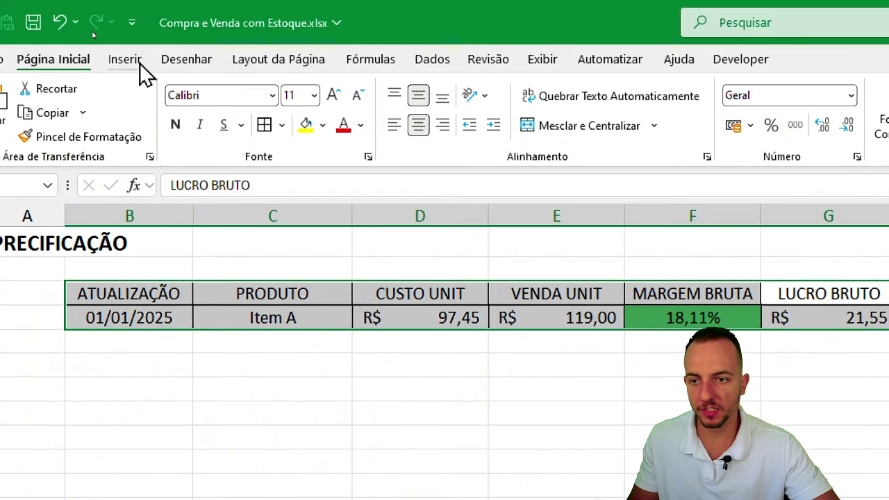
pyautogui.click(136, 61)
pyautogui.click(152, 101)
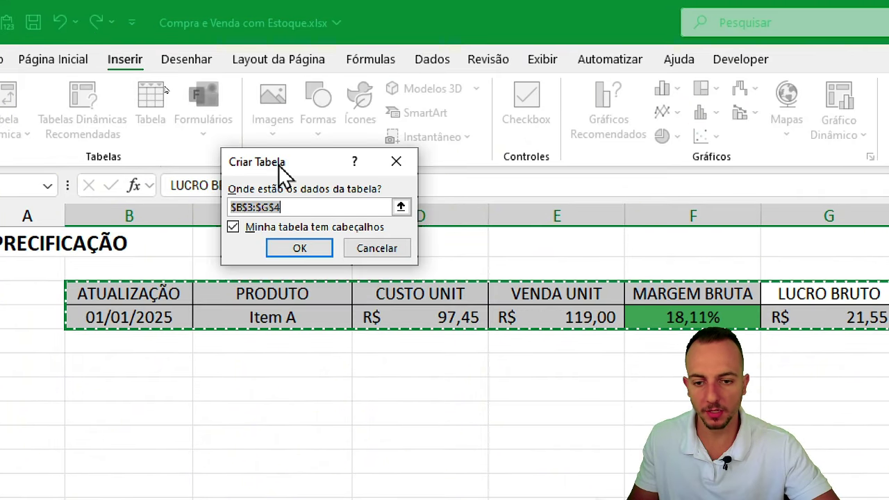
pyautogui.click(302, 246)
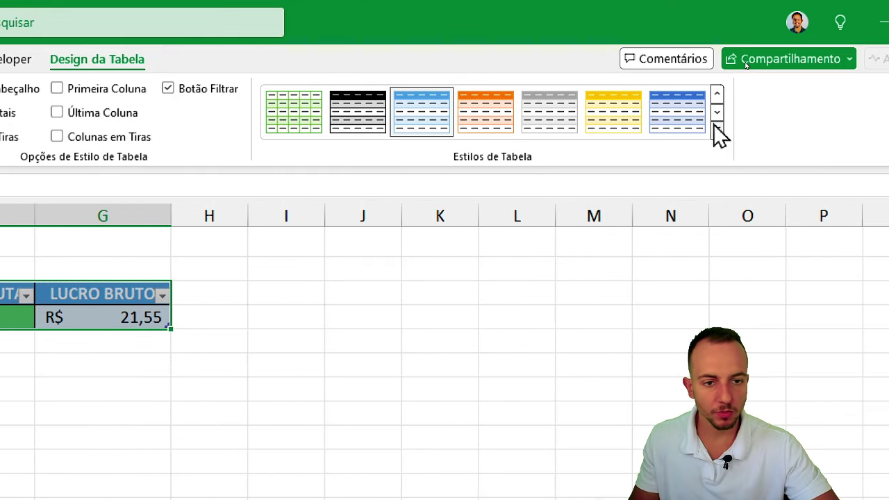
pyautogui.click(570, 131)
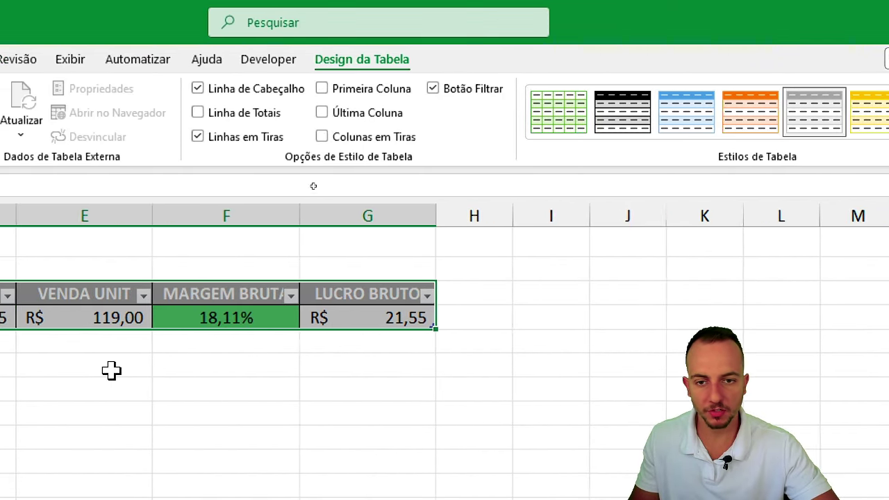
pyautogui.click(406, 366)
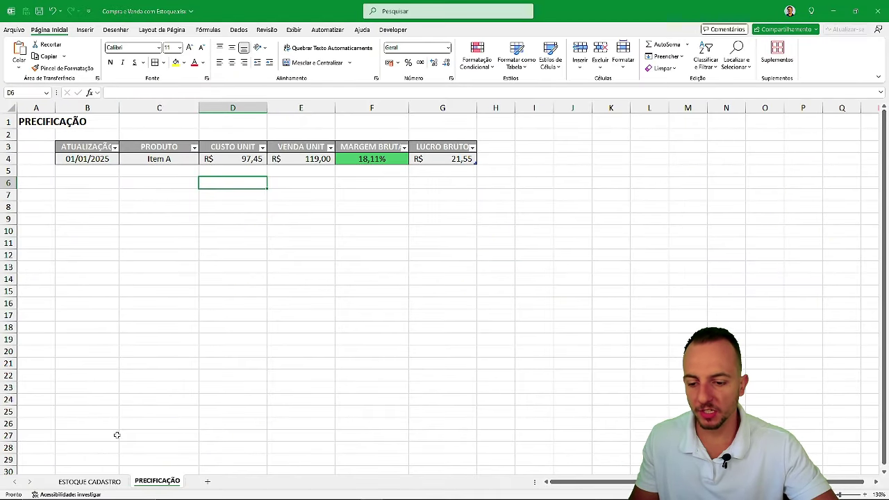
# Review the product and supplier cells on the ESTOQUE CADASTRO sheet.
pyautogui.click(116, 482)
pyautogui.click(145, 482)
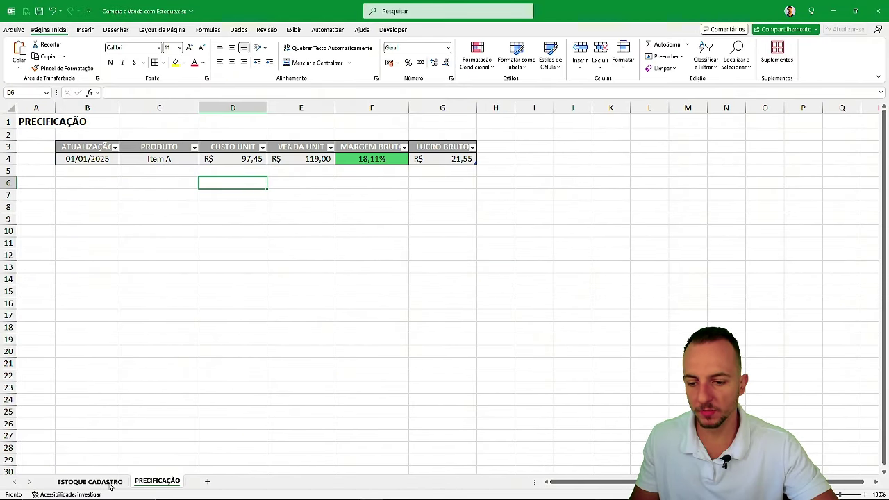
pyautogui.click(110, 482)
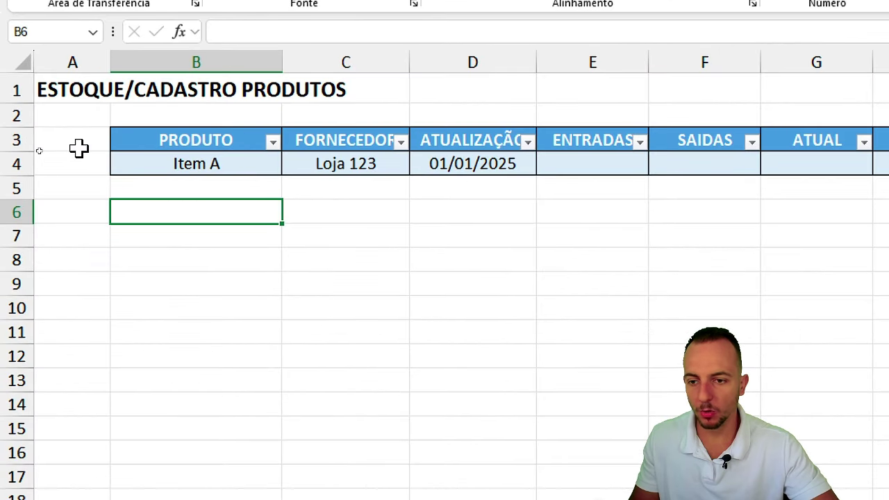
pyautogui.moveTo(102, 160); pyautogui.dragTo(101, 231)
pyautogui.click(108, 169)
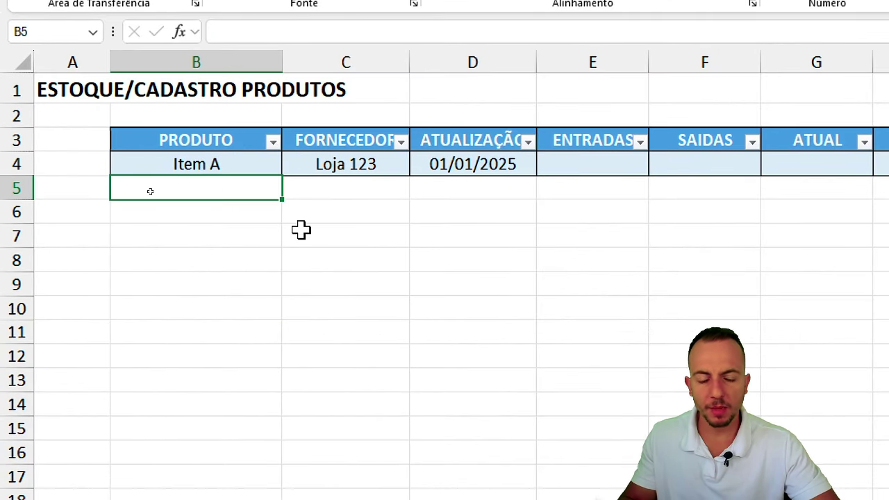
pyautogui.moveTo(228, 165); pyautogui.dragTo(227, 184)
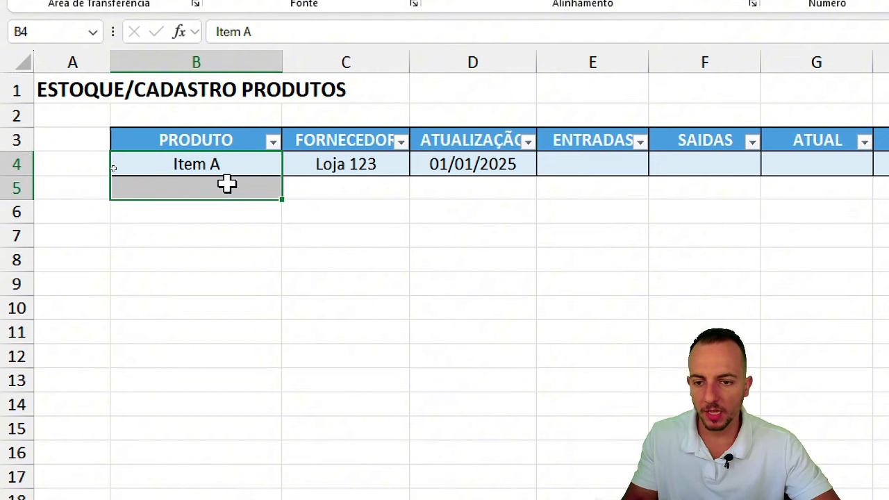
pyautogui.click(372, 163)
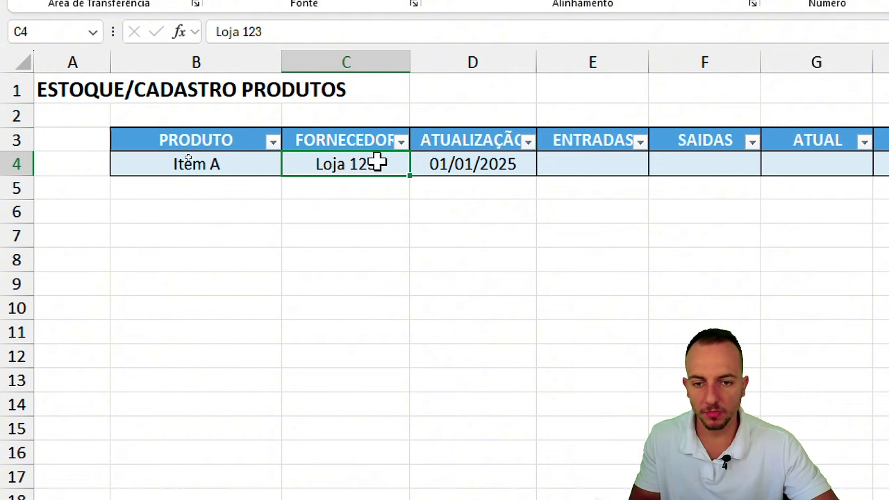
pyautogui.click(275, 188)
pyautogui.click(238, 212)
pyautogui.click(239, 233)
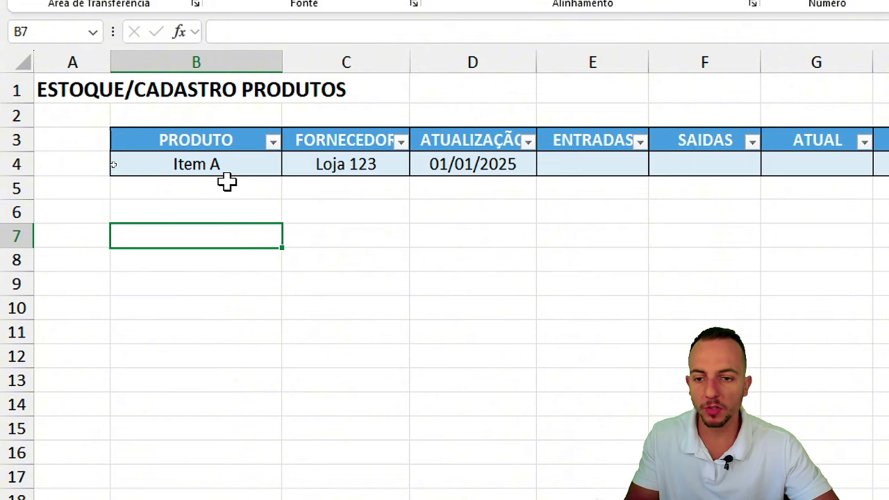
pyautogui.moveTo(226, 170); pyautogui.dragTo(343, 425)
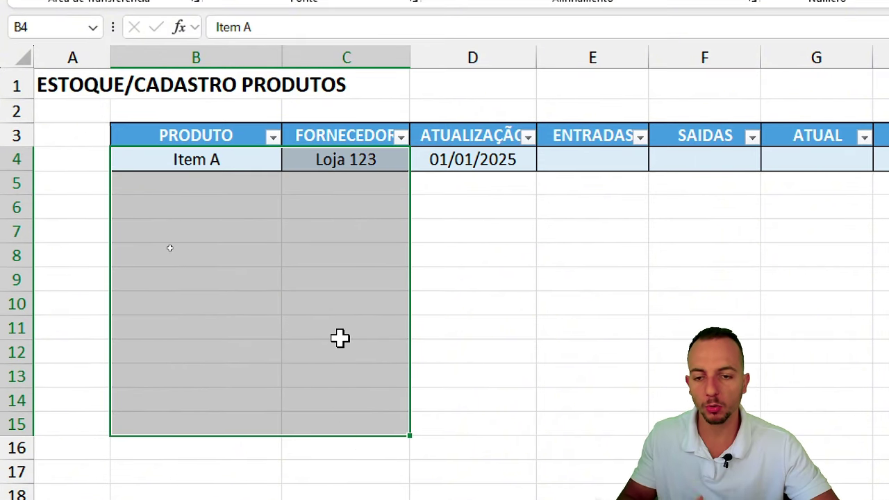
pyautogui.click(225, 179)
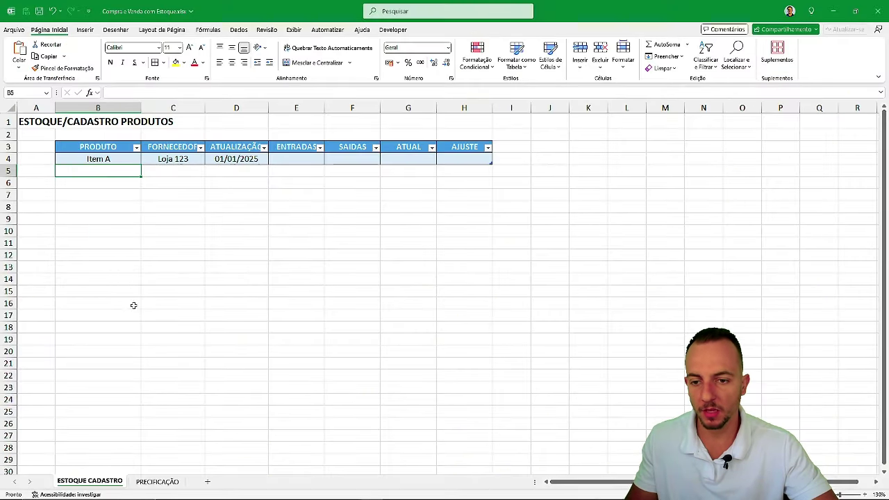
# Review the date, product and price ranges on PRECIFICAÇÃO, then return to ESTOQUE CADASTRO.
pyautogui.click(158, 481)
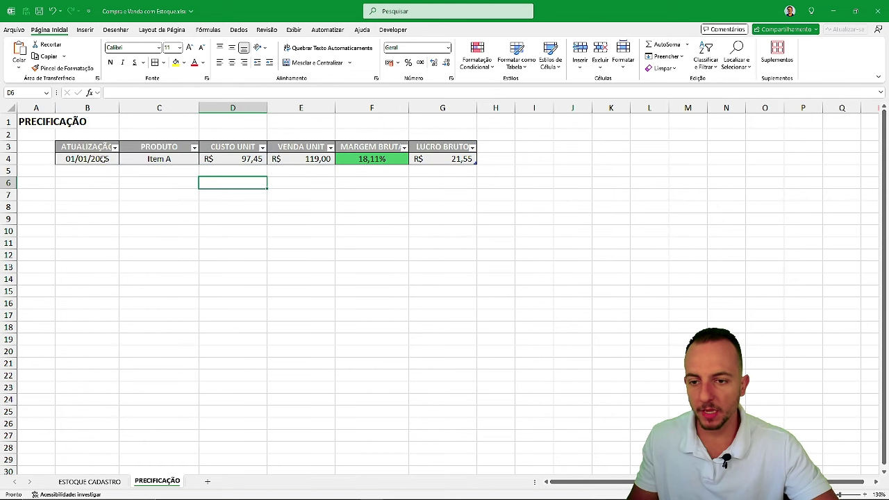
pyautogui.moveTo(102, 159); pyautogui.dragTo(162, 239)
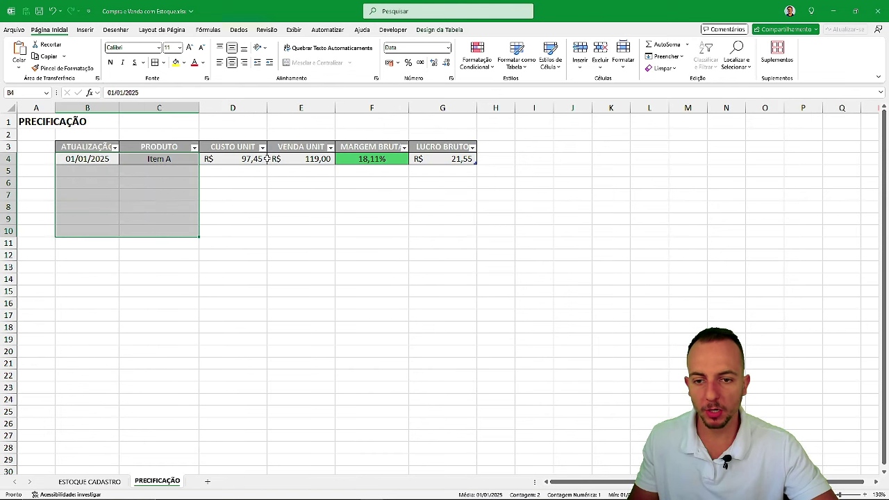
pyautogui.moveTo(266, 159); pyautogui.dragTo(307, 238)
pyautogui.click(355, 215)
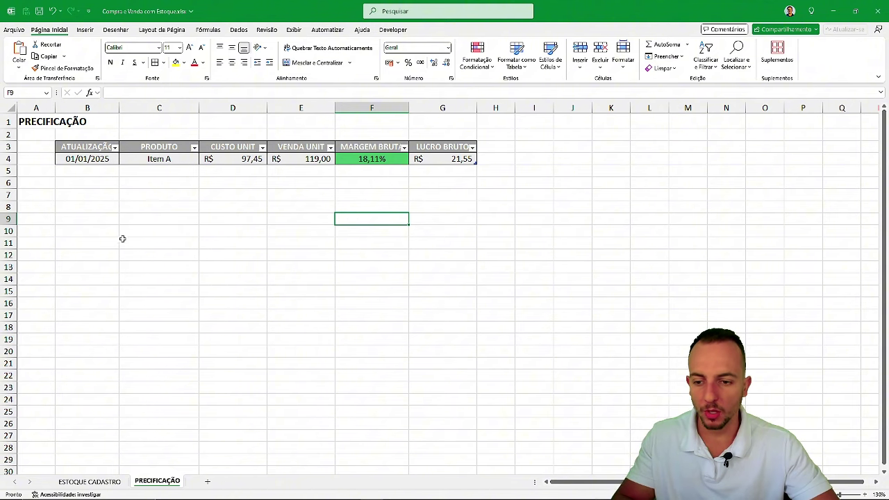
pyautogui.moveTo(117, 242); pyautogui.dragTo(429, 241)
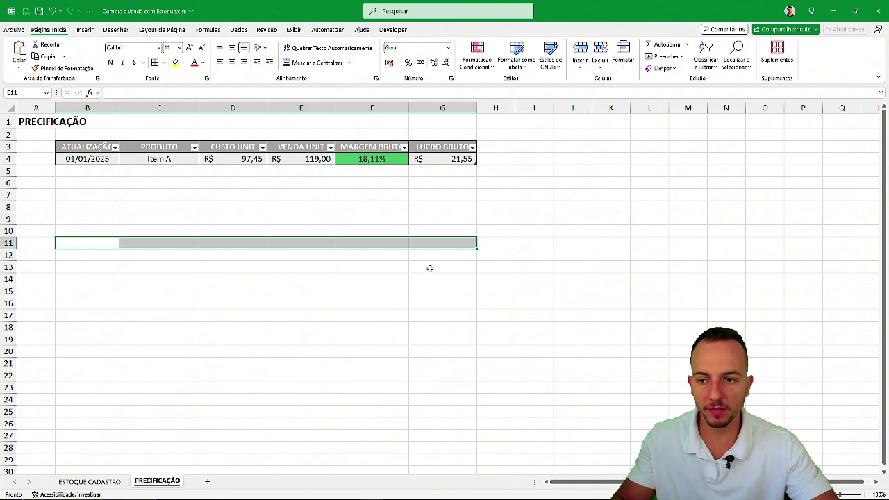
pyautogui.click(97, 174)
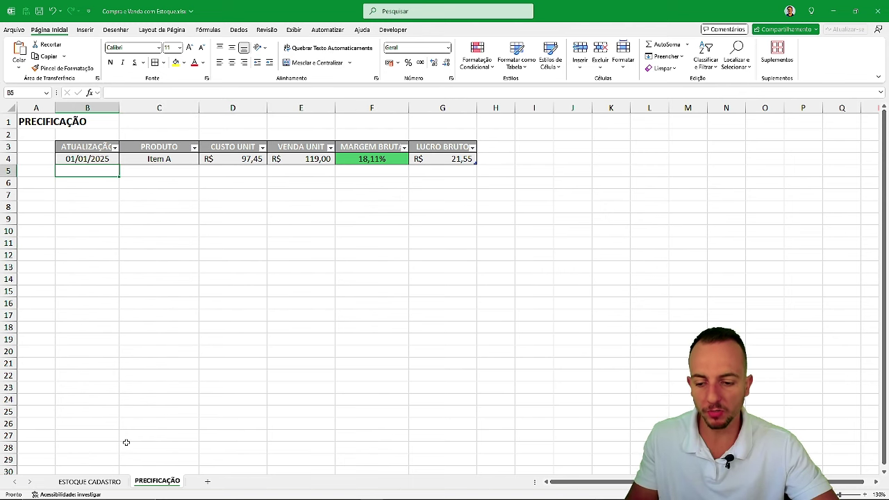
pyautogui.click(98, 482)
# Point out the empty ENTRADAS to AJUSTE stock columns, then switch to the PRECIFICAÇÃO sheet.
pyautogui.moveTo(120, 165); pyautogui.dragTo(209, 380)
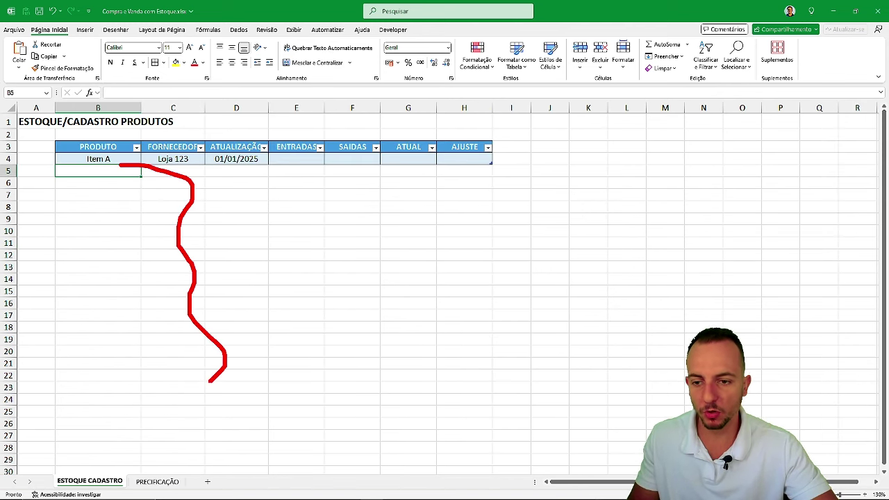
pyautogui.press('Escape')
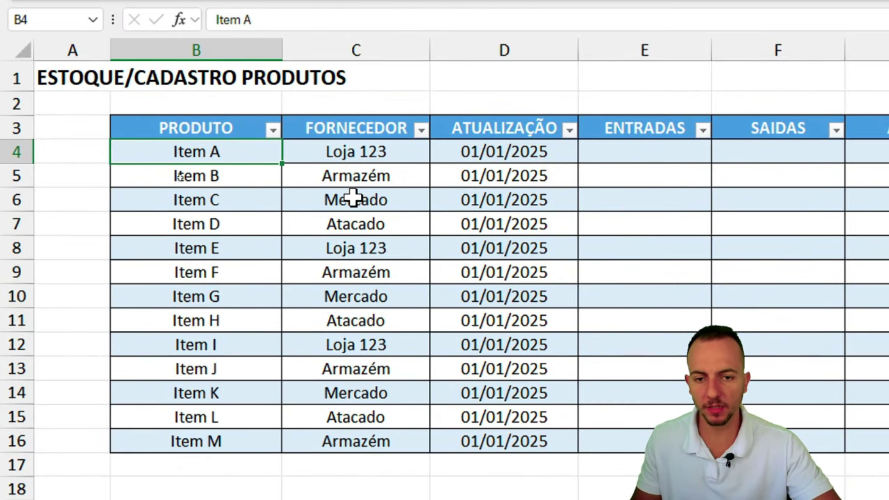
pyautogui.moveTo(383, 148); pyautogui.dragTo(379, 347)
pyautogui.moveTo(542, 132); pyautogui.dragTo(512, 345)
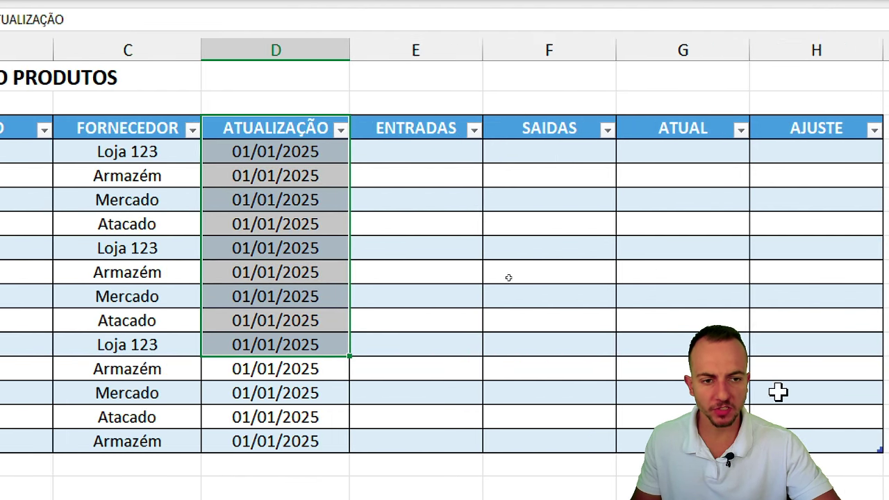
pyautogui.moveTo(298, 134); pyautogui.dragTo(666, 417)
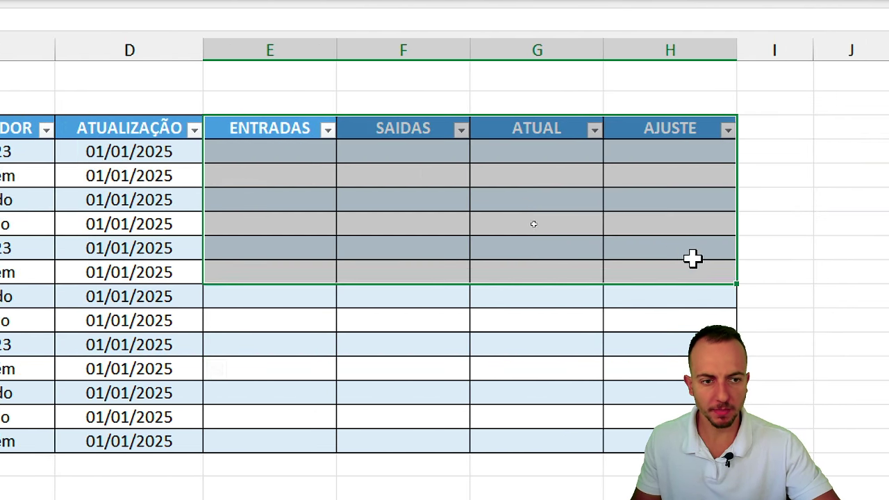
pyautogui.click(411, 256)
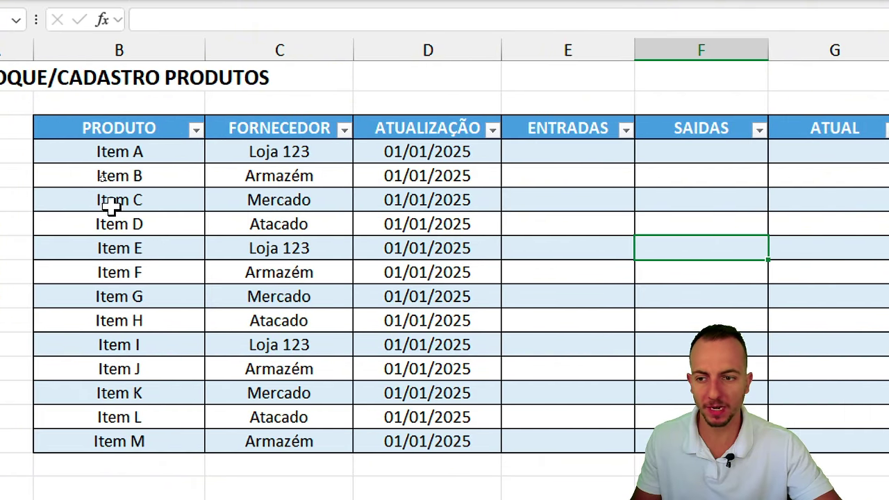
pyautogui.click(149, 149)
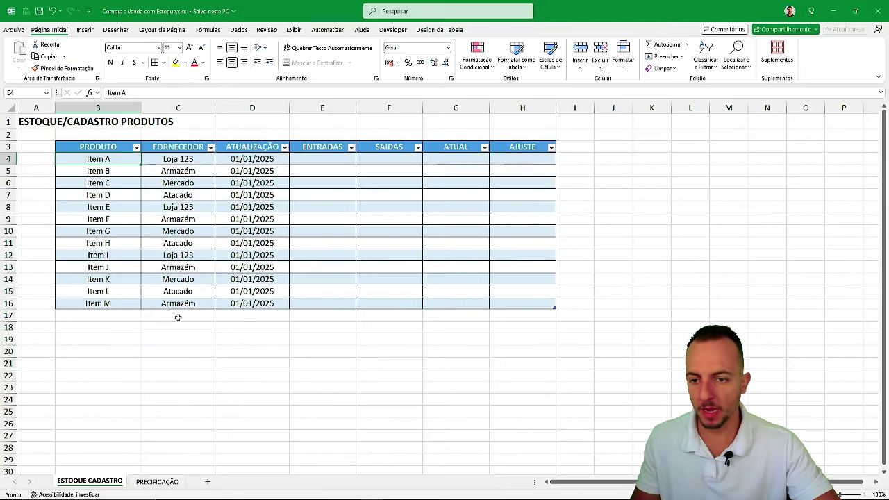
pyautogui.click(159, 482)
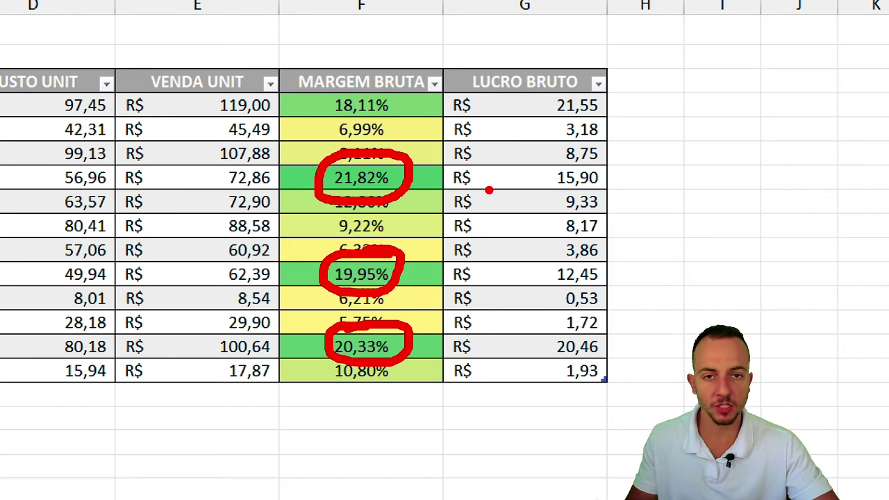
# Start row 16 of PRECIFICAÇÃO with the date 01/01/2025 and the product Item M.
pyautogui.press('Escape')
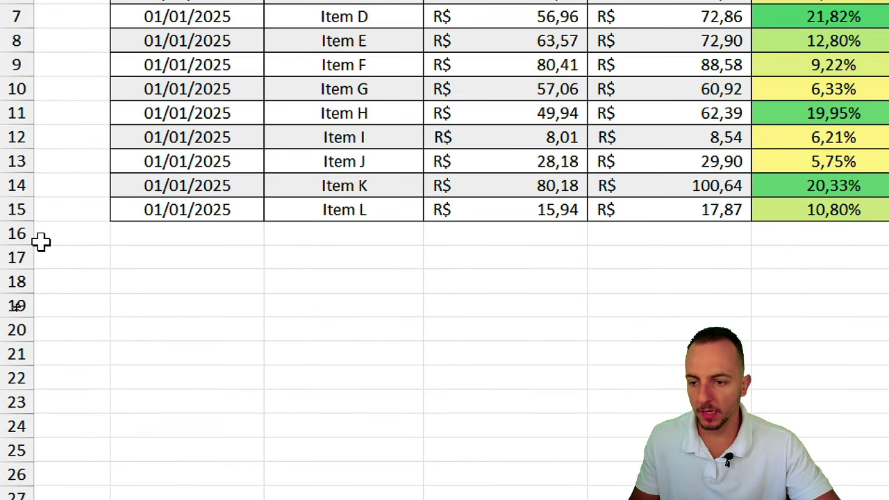
pyautogui.click(18, 234)
pyautogui.click(211, 231)
pyautogui.write('01/01/2025')
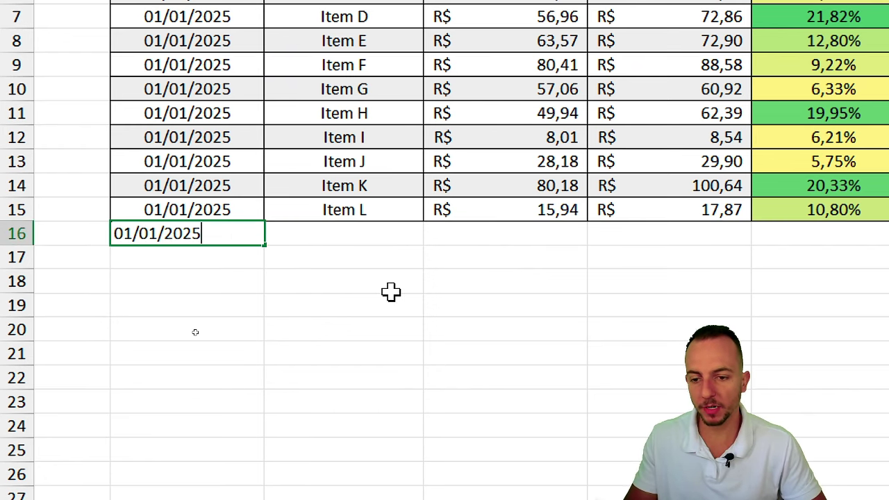
pyautogui.press('Return')
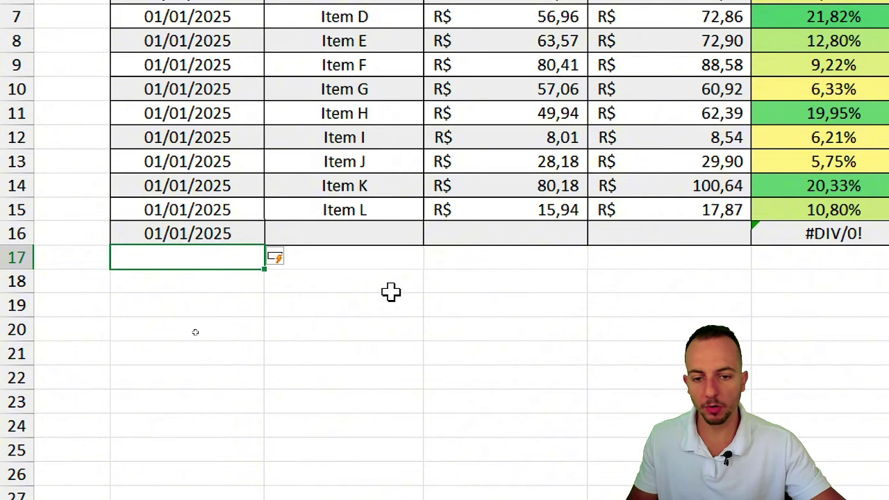
pyautogui.click(372, 230)
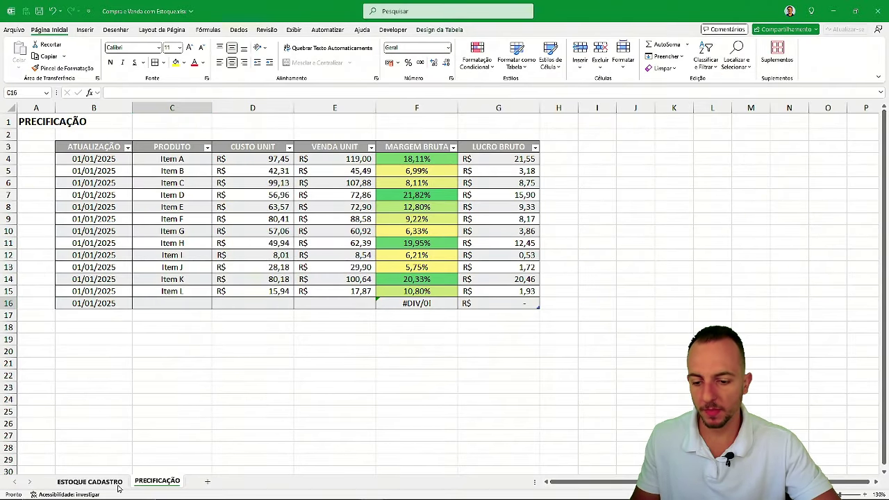
pyautogui.click(97, 485)
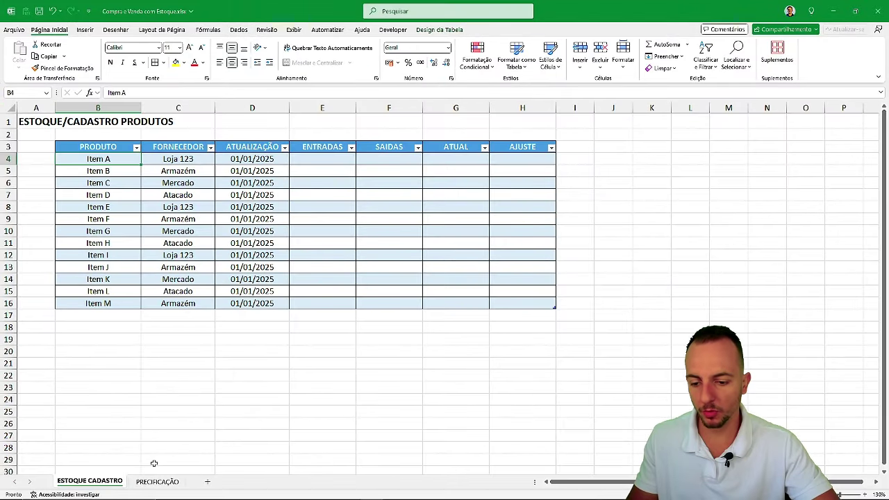
pyautogui.click(157, 482)
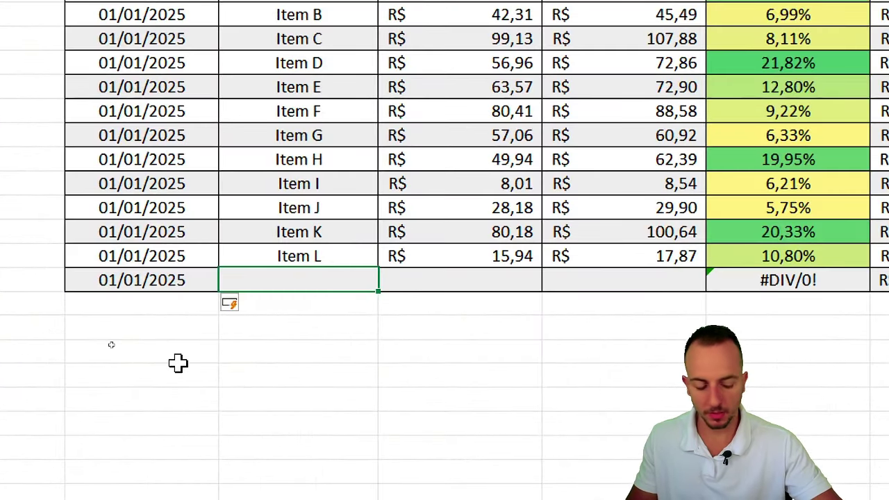
pyautogui.write('Item M')
pyautogui.press('Return')
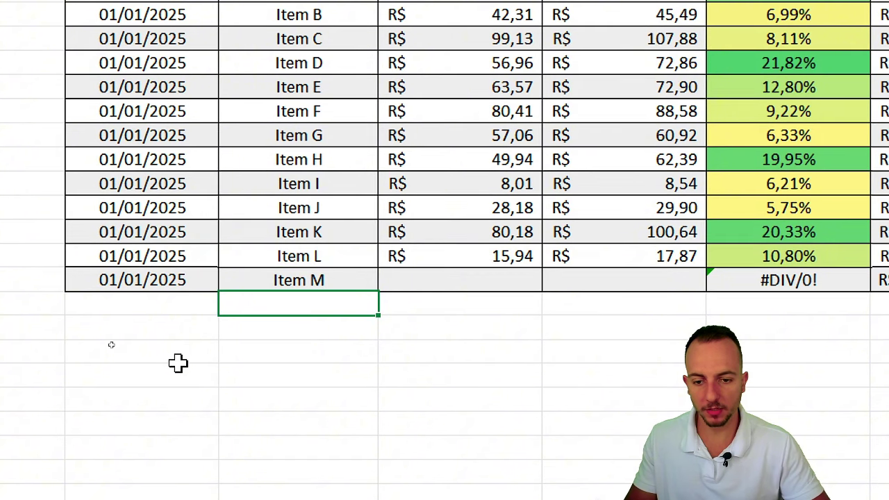
# Enter Item M's unit cost 9,90 and sale price 12,49, then check the computed gross profit.
pyautogui.click(479, 276)
pyautogui.write('9,9')
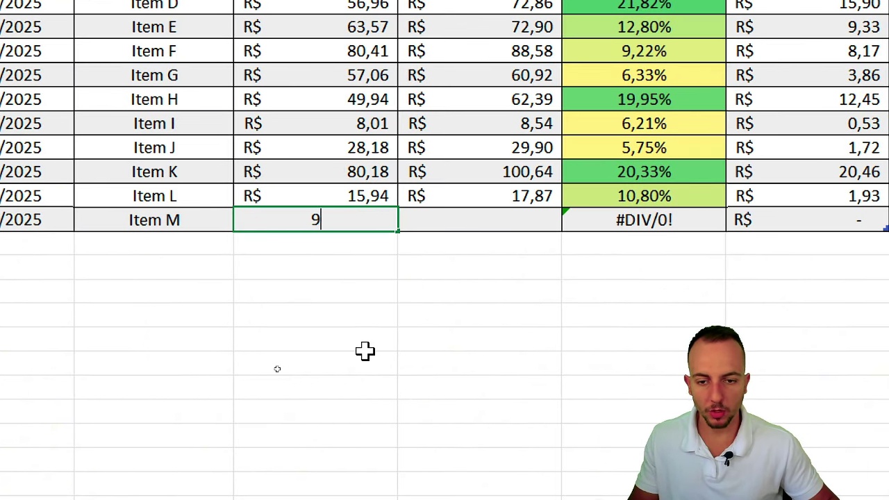
pyautogui.press('Return')
pyautogui.click(477, 229)
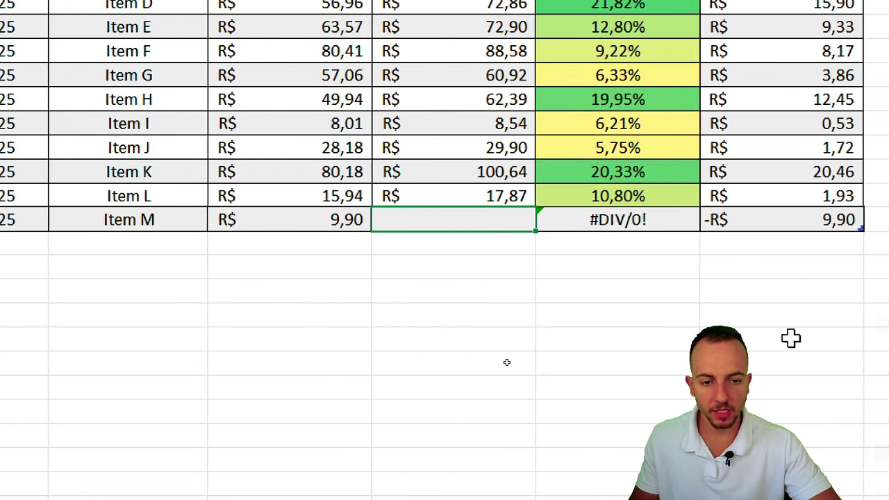
pyautogui.write('12,49')
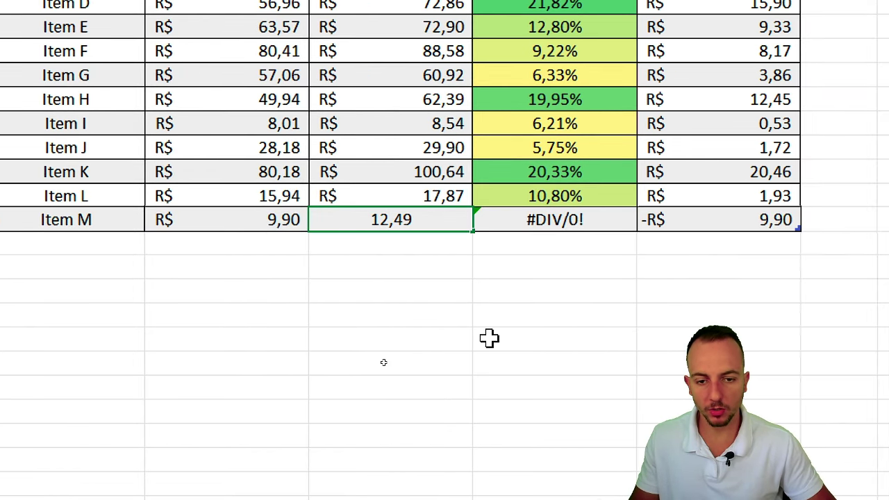
pyautogui.press('Return')
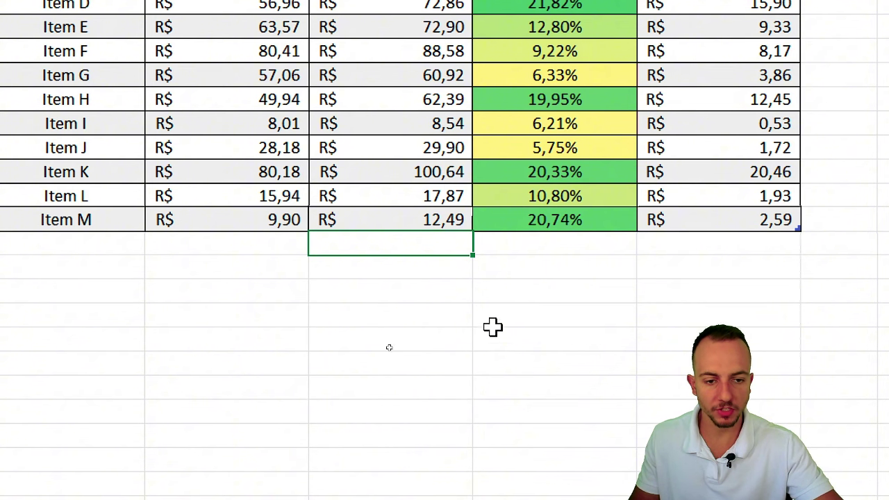
pyautogui.hscroll(2, 585, 252)
pyautogui.click(546, 212)
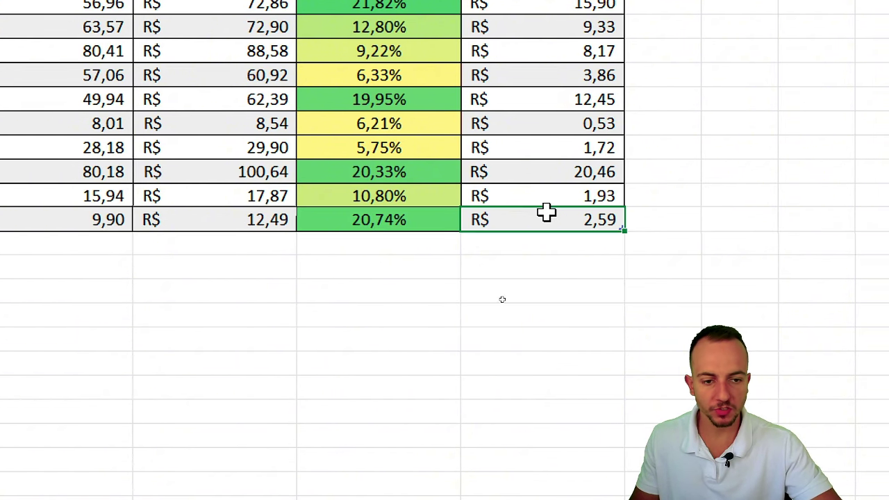
pyautogui.click(165, 313)
pyautogui.hscroll(-4, 111, 318)
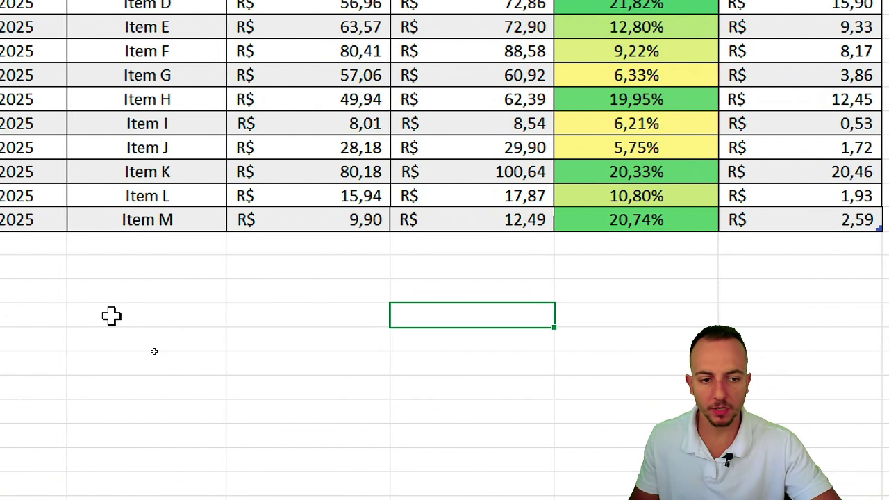
pyautogui.hscroll(-4, 111, 316)
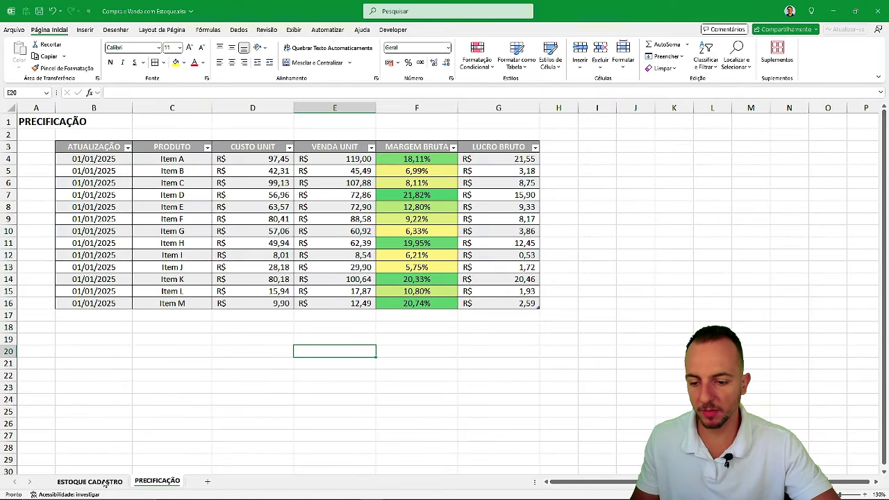
pyautogui.click(104, 482)
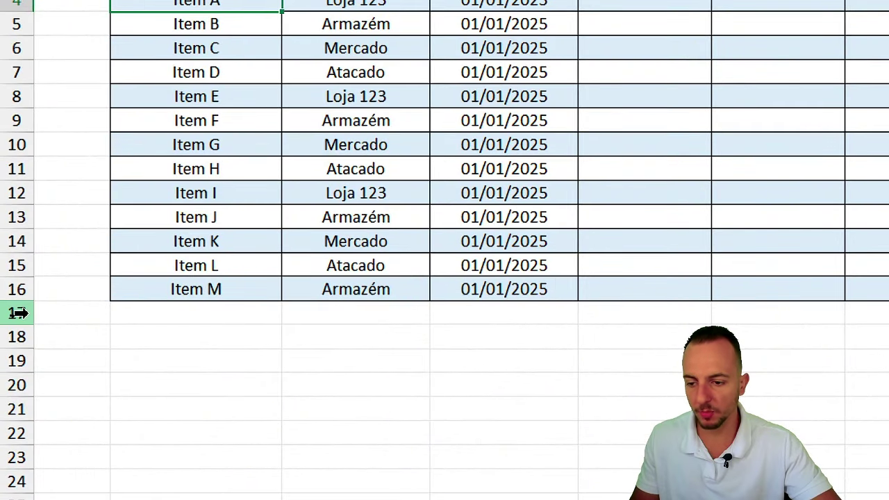
pyautogui.click(9, 315)
pyautogui.click(105, 313)
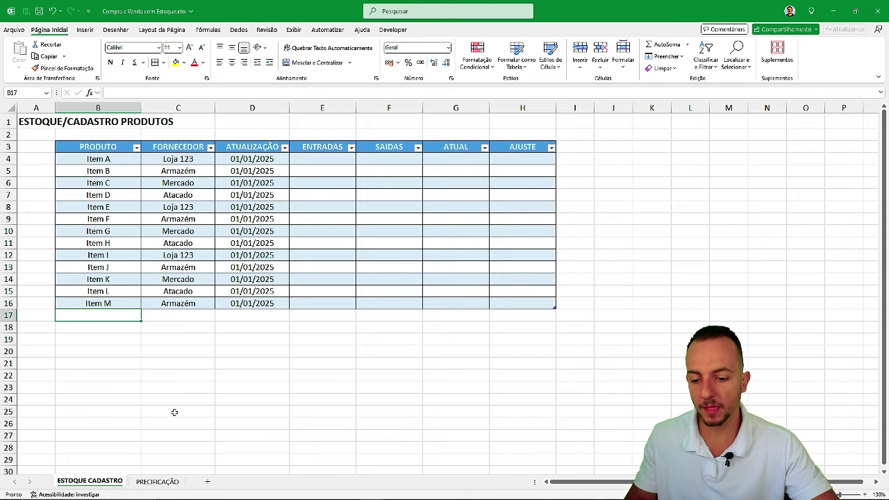
pyautogui.click(157, 482)
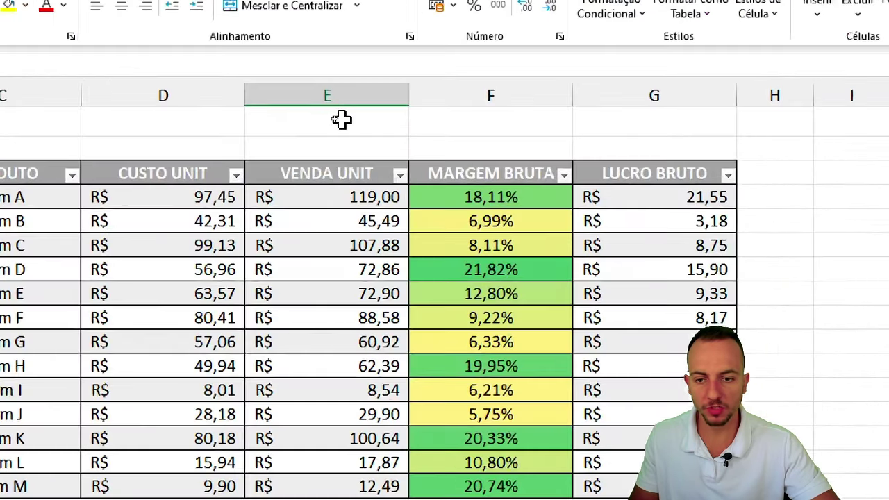
pyautogui.click(274, 108)
pyautogui.click(322, 105)
pyautogui.click(525, 90)
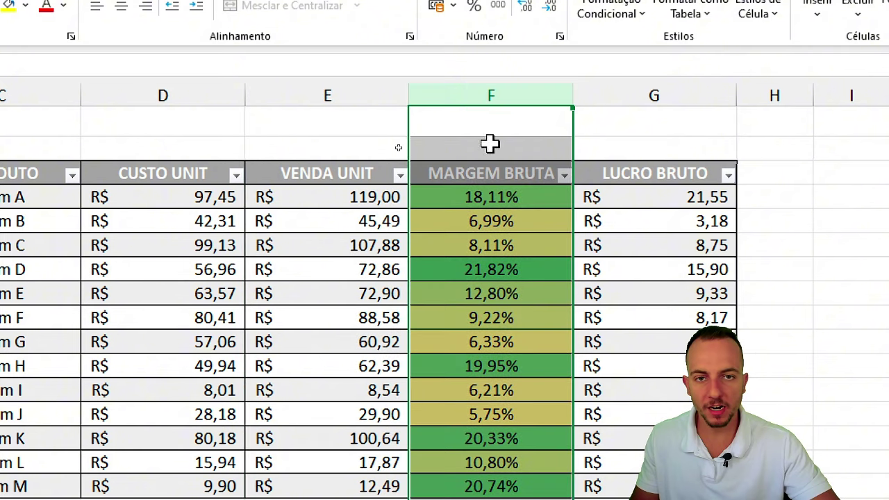
pyautogui.click(123, 482)
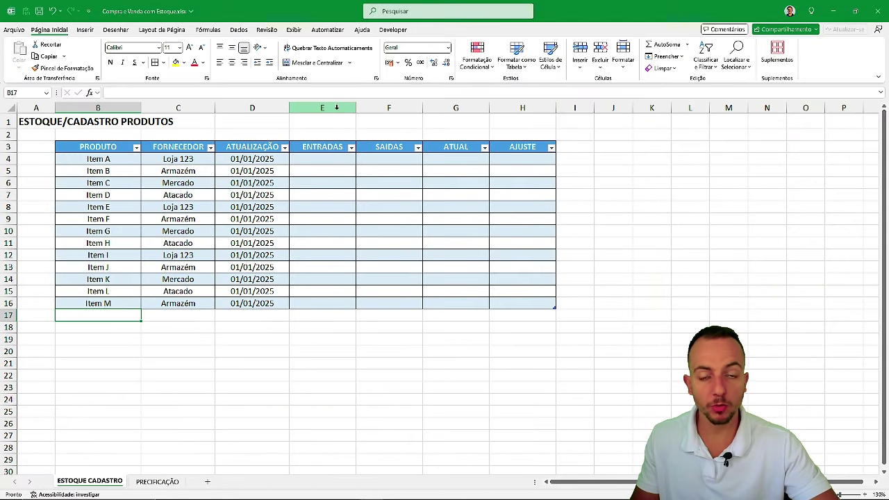
pyautogui.click(336, 107)
pyautogui.moveTo(336, 108); pyautogui.dragTo(451, 108)
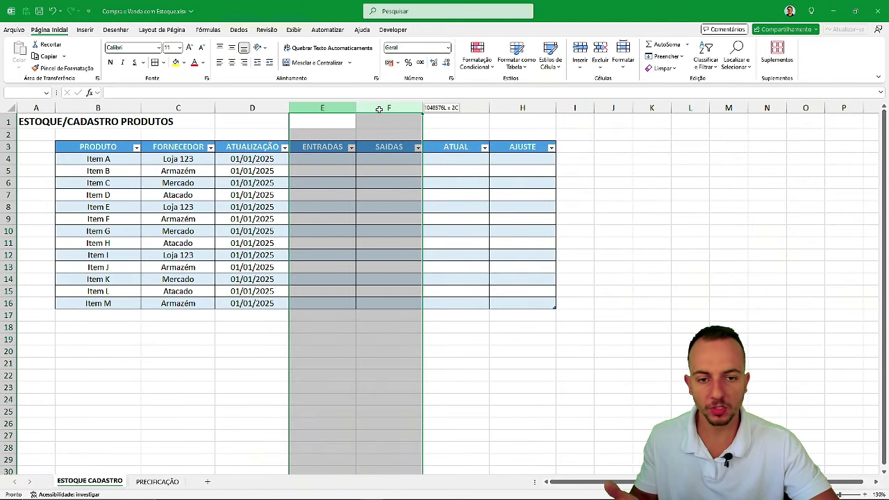
pyautogui.click(347, 159)
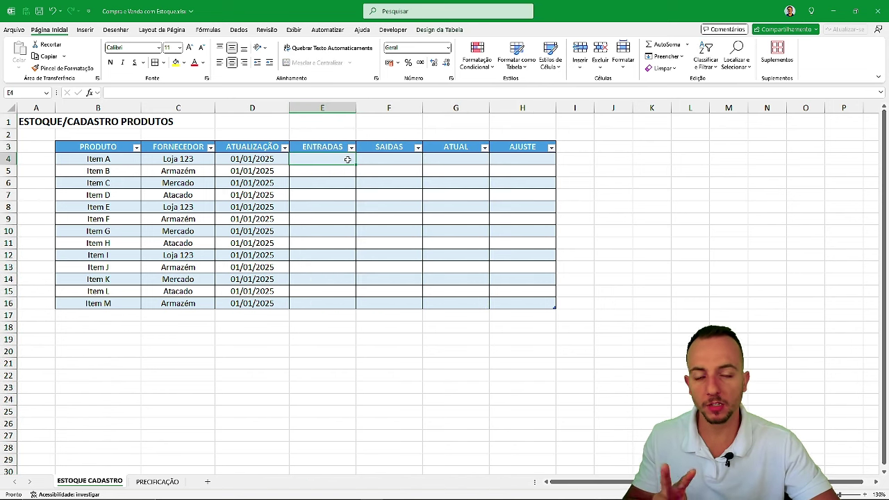
pyautogui.click(167, 481)
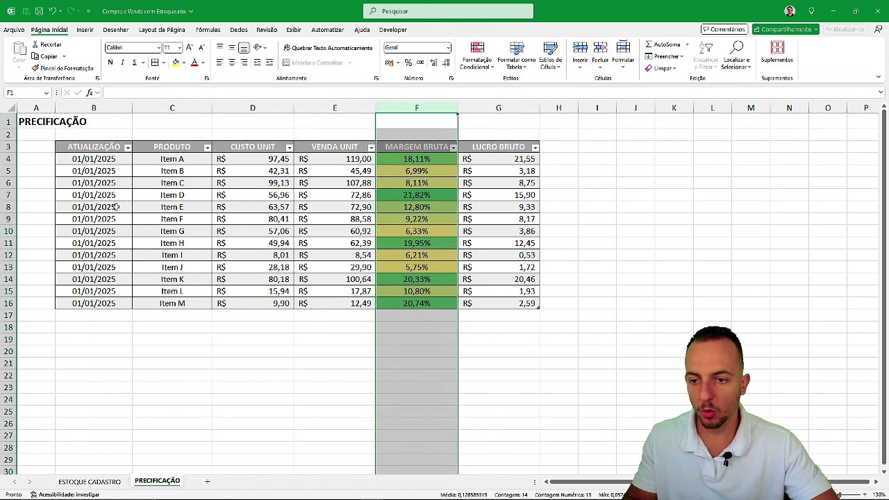
pyautogui.click(119, 159)
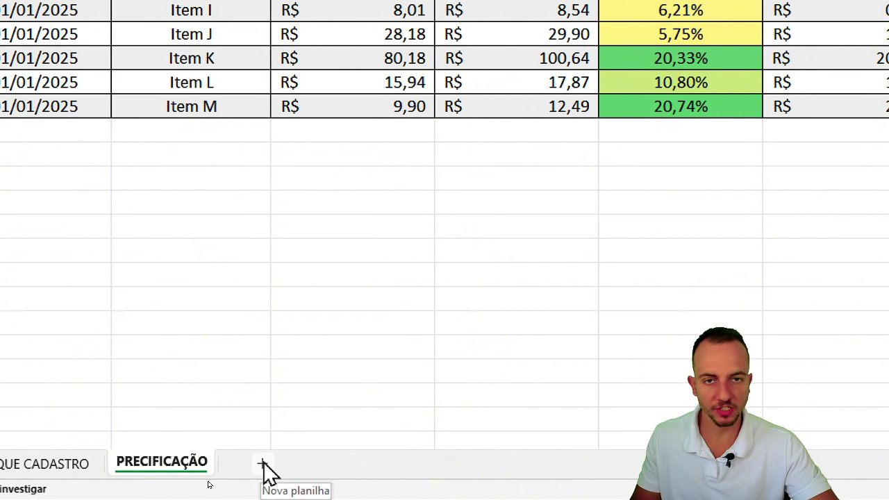
# Add a new worksheet and rename it COMPRAS.
pyautogui.click(264, 464)
pyautogui.rightClick(263, 465)
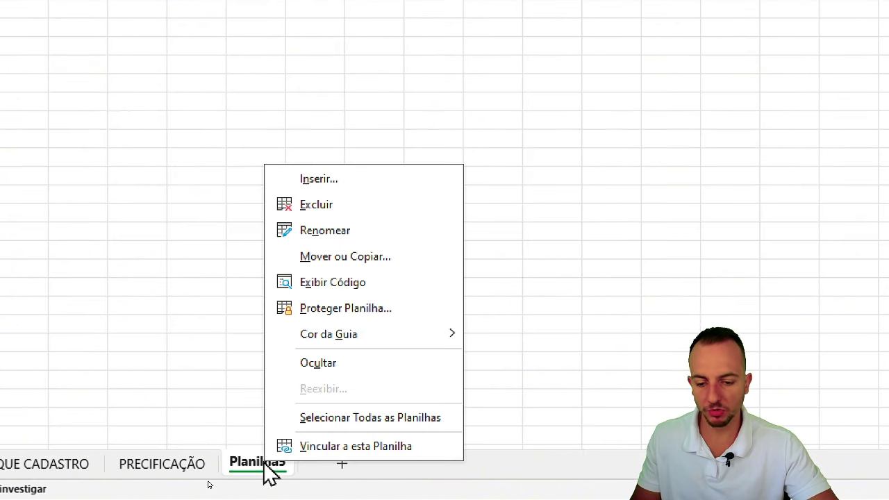
pyautogui.click(364, 231)
pyautogui.write('COMPRAS')
pyautogui.press('Return')
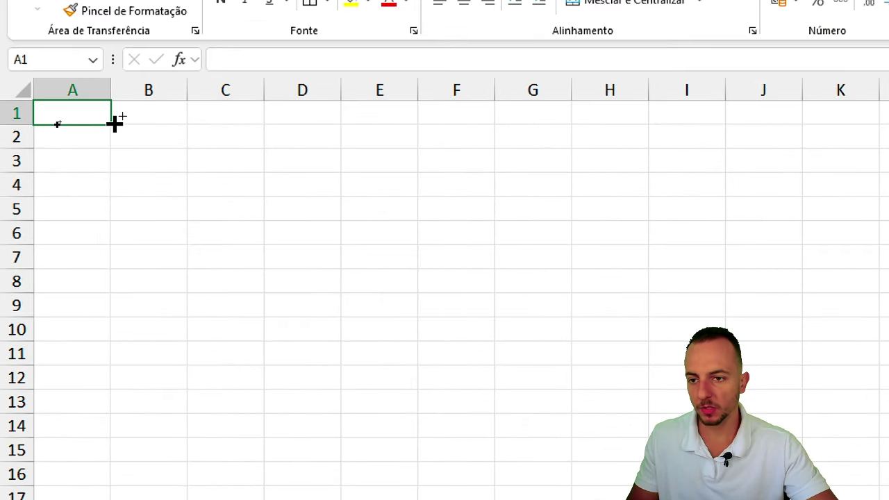
# Type the title COMPRAS in A1, make it bold and enlarge it to size 14.
pyautogui.write('COMPRAS')
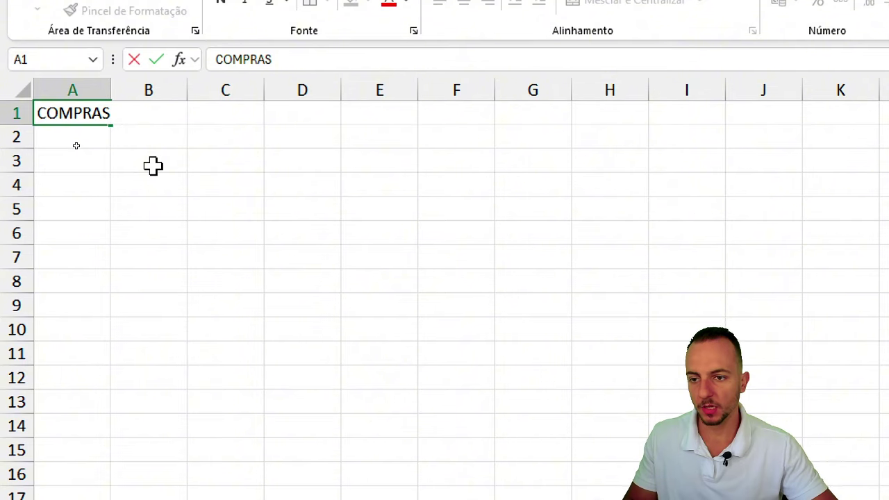
pyautogui.hotkey('ctrl', 'Return')
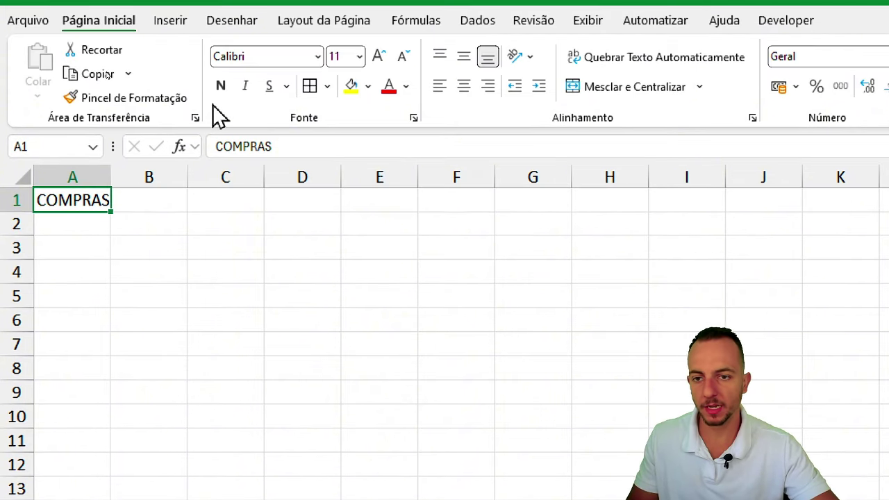
pyautogui.click(220, 87)
pyautogui.click(379, 59)
pyautogui.click(378, 59)
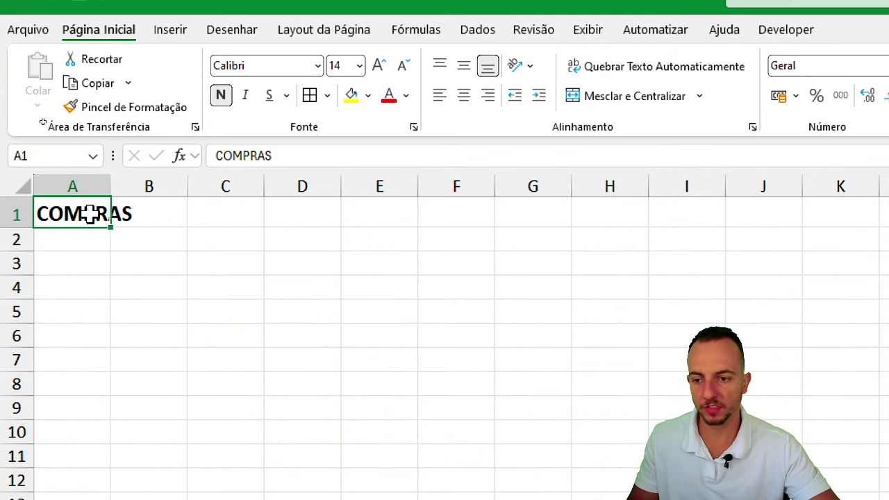
pyautogui.click(149, 263)
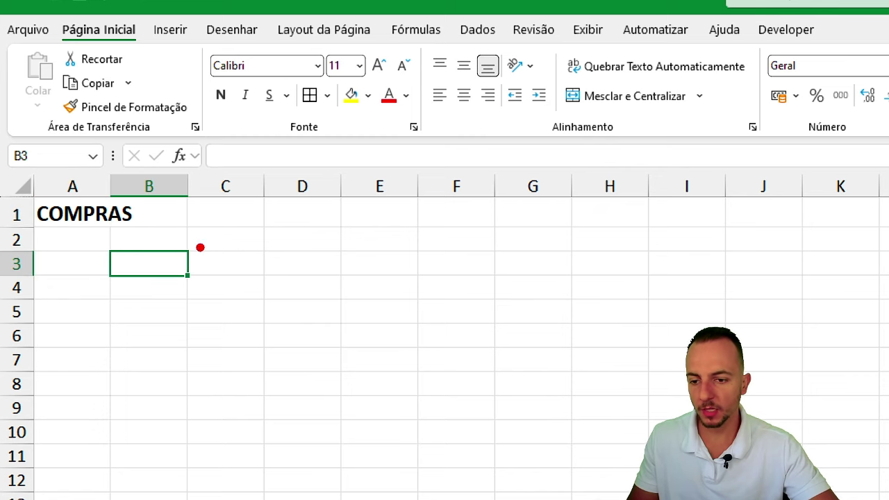
pyautogui.moveTo(189, 238); pyautogui.dragTo(205, 244)
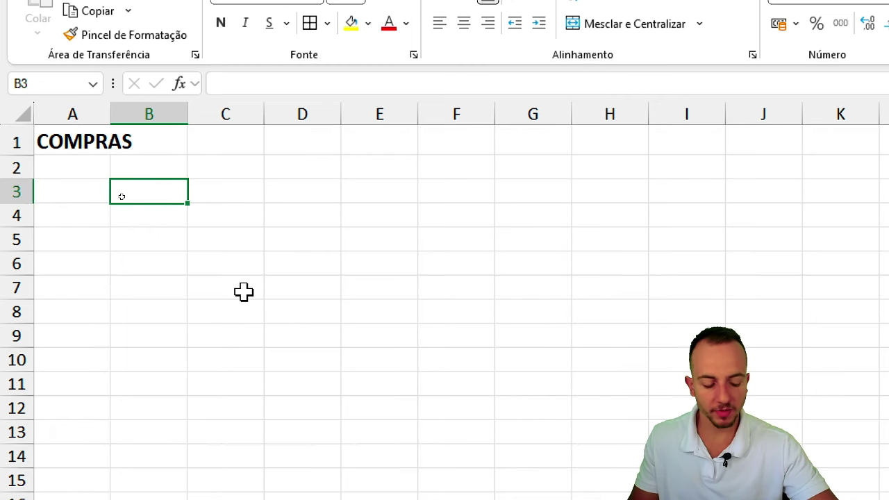
# Fill B3:G3 with DATA COMPRA, PRODUTO, FORNECEDOR, CUSTO UNIT, CUSTO TOTAL and OBSERVAÇÃO.
pyautogui.write('DATA COMPRA')
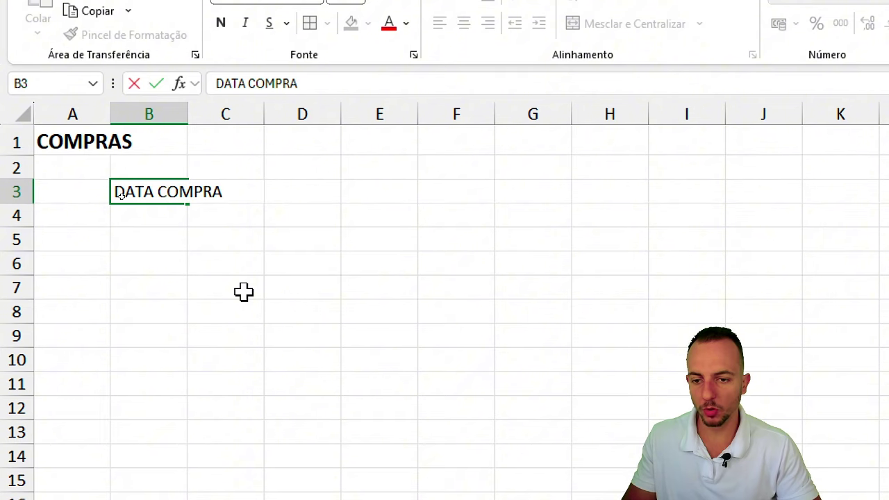
pyautogui.press('Tab')
pyautogui.write('PRODUTO')
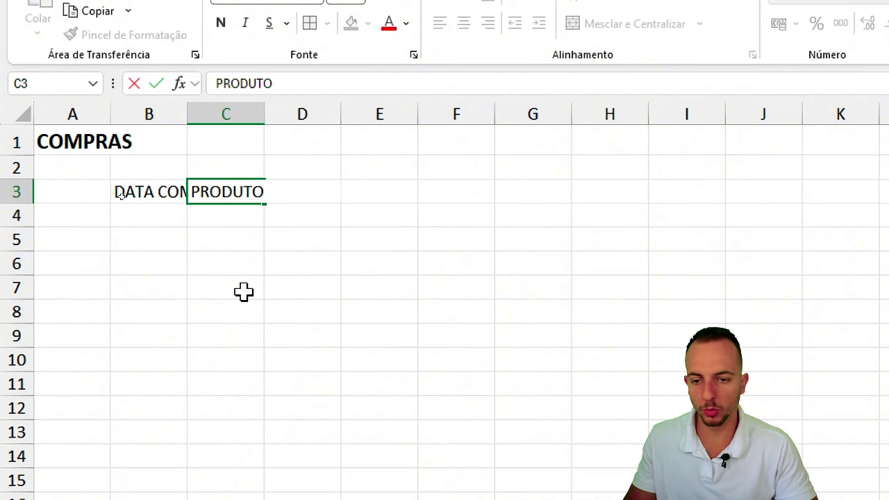
pyautogui.press('Tab')
pyautogui.write('FORNECEDO')
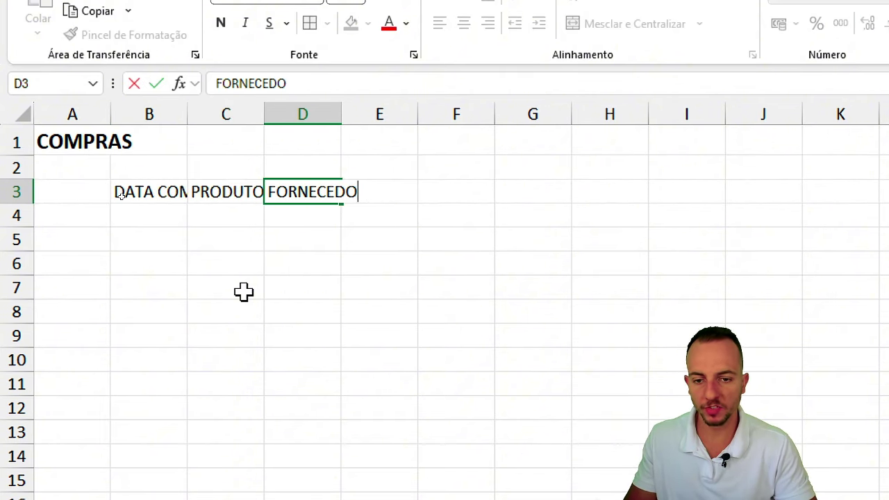
pyautogui.write('R')
pyautogui.press('Tab')
pyautogui.write('CUS')
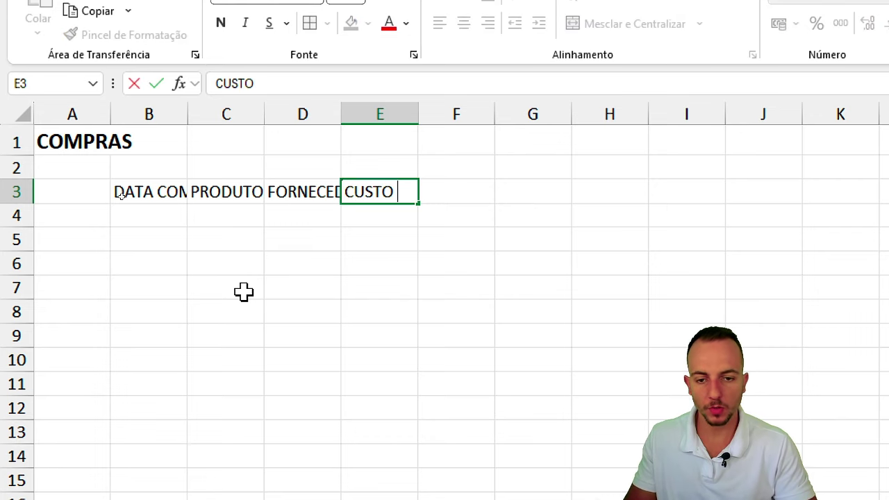
pyautogui.write('UNIT')
pyautogui.press('Tab')
pyautogui.write('CUSTO TO')
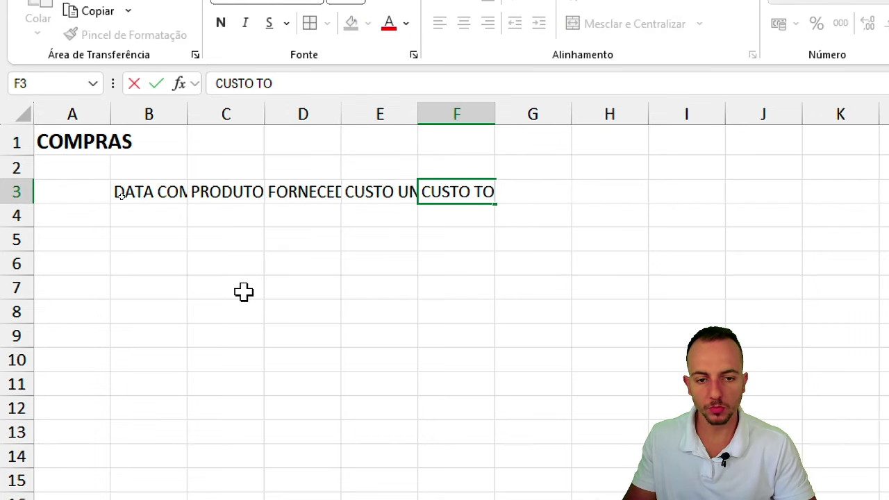
pyautogui.press('Tab')
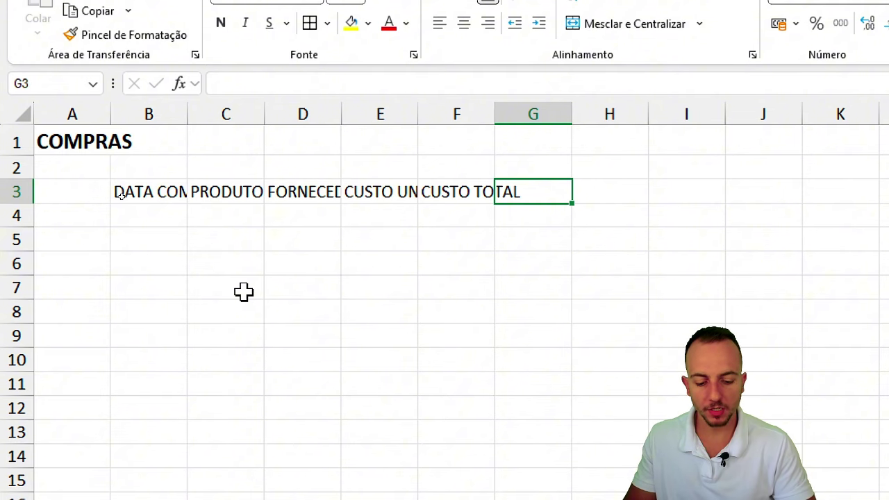
pyautogui.write('OBSERVAÇÃO')
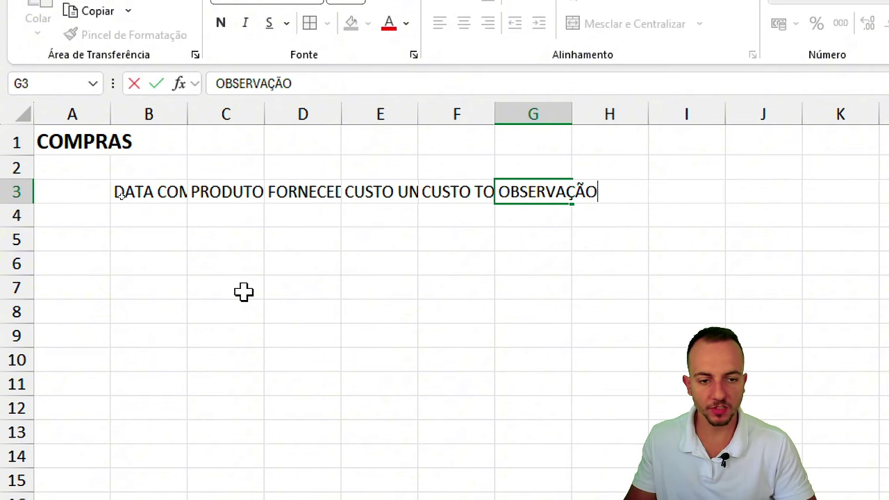
pyautogui.press('Return')
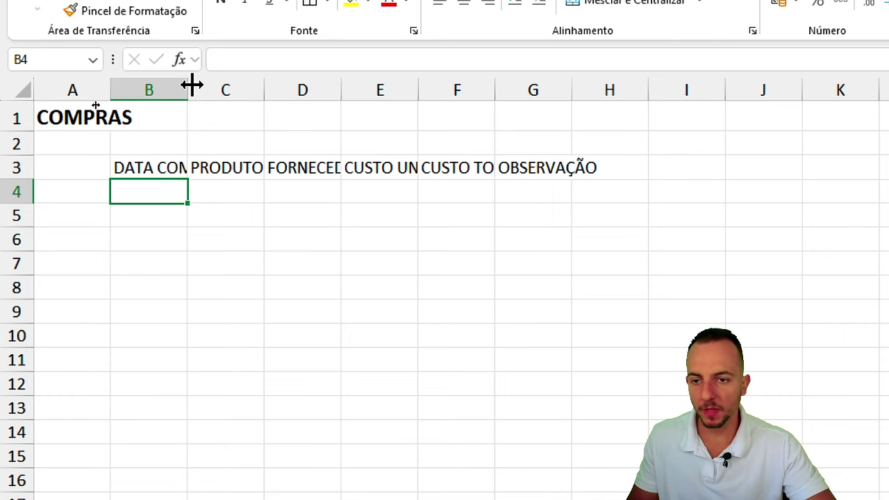
# Widen columns B through G to fit the headers, then centre and border B3:G4.
pyautogui.moveTo(187, 90); pyautogui.dragTo(250, 90)
pyautogui.click(300, 88)
pyautogui.moveTo(319, 93); pyautogui.dragTo(372, 98)
pyautogui.moveTo(371, 92); pyautogui.dragTo(393, 90)
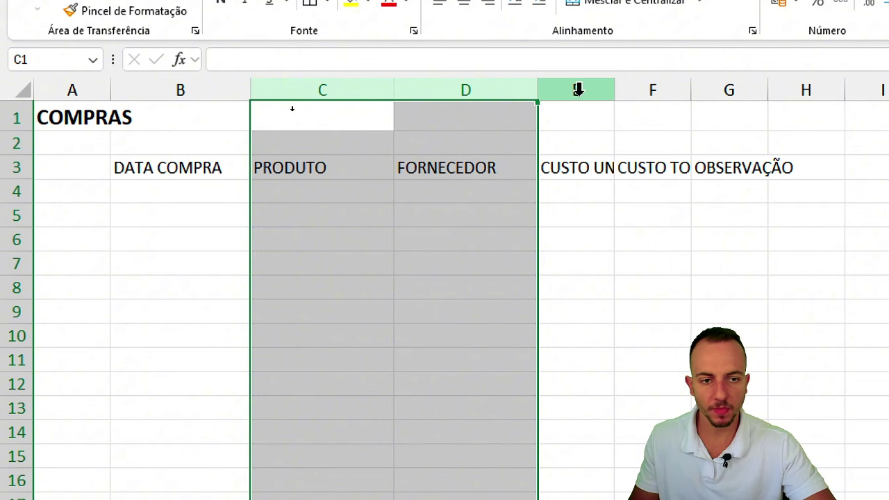
pyautogui.moveTo(575, 90); pyautogui.dragTo(743, 111)
pyautogui.moveTo(613, 81); pyautogui.dragTo(671, 81)
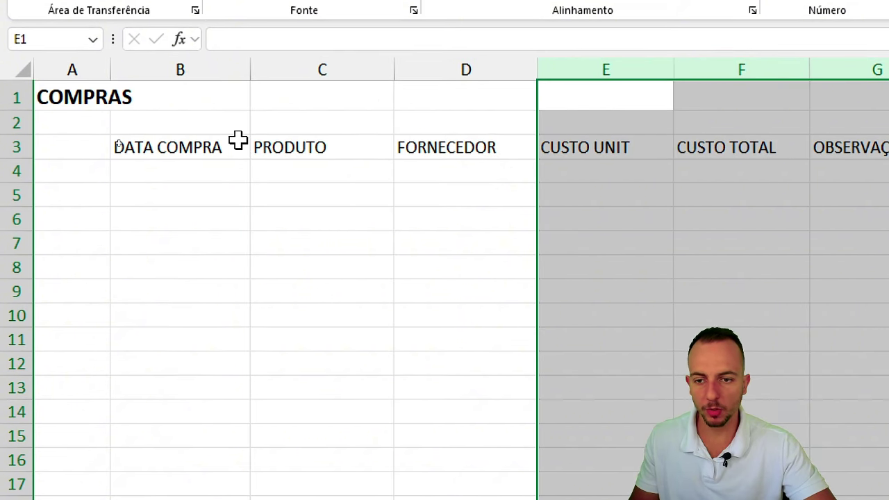
pyautogui.moveTo(236, 139); pyautogui.dragTo(768, 173)
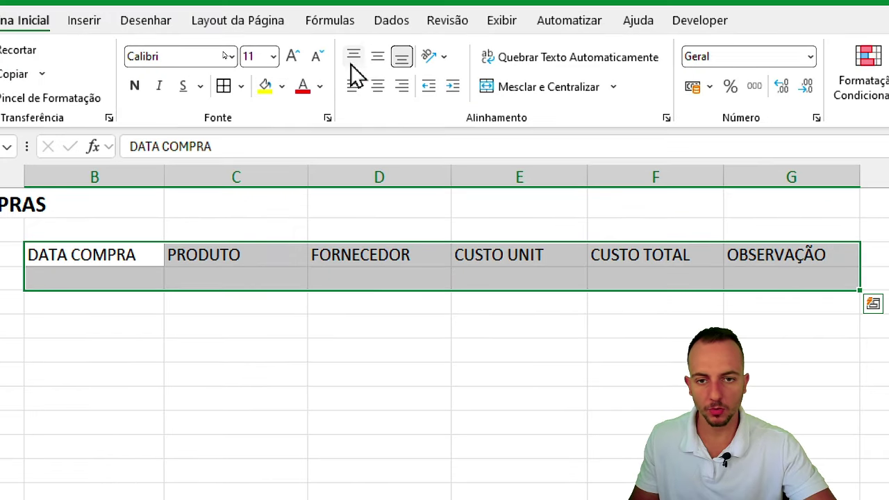
pyautogui.click(377, 86)
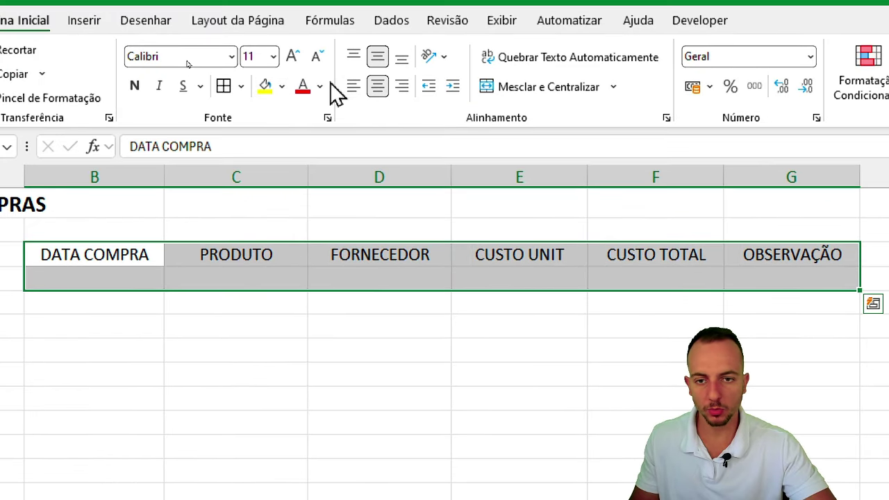
pyautogui.click(223, 86)
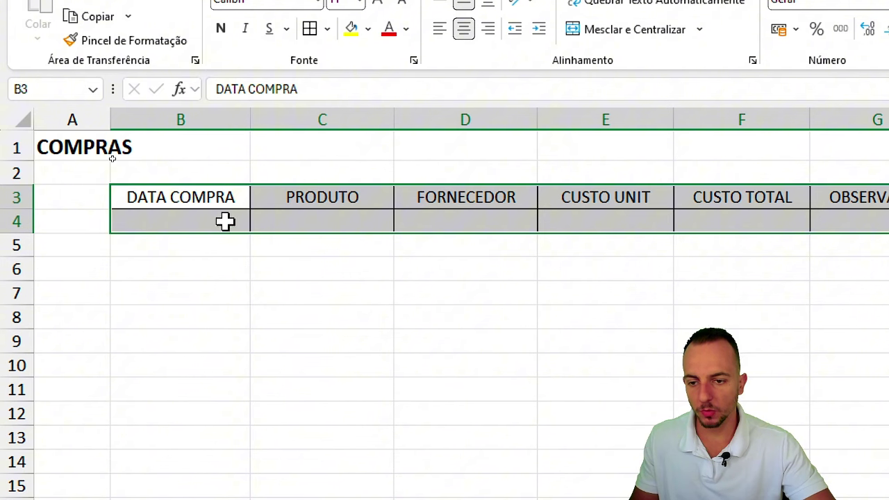
# Enter the date 01/01/2025 and the product Item A in row 4.
pyautogui.click(225, 221)
pyautogui.write('0')
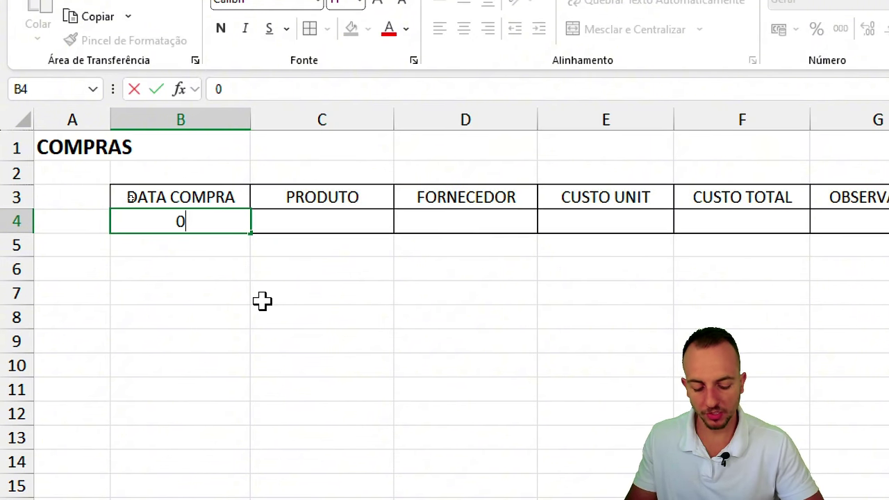
pyautogui.write('1/01/2025')
pyautogui.press('Tab')
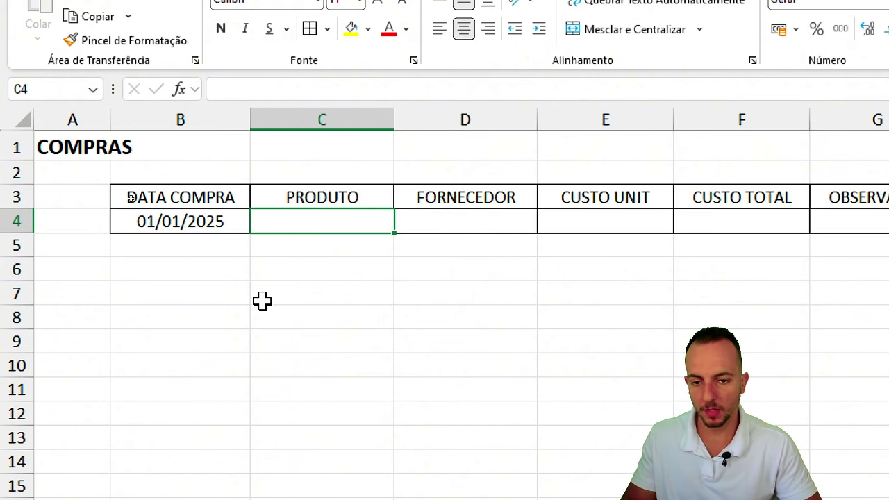
pyautogui.write('I')
pyautogui.press('BackSpace')
pyautogui.write('em')
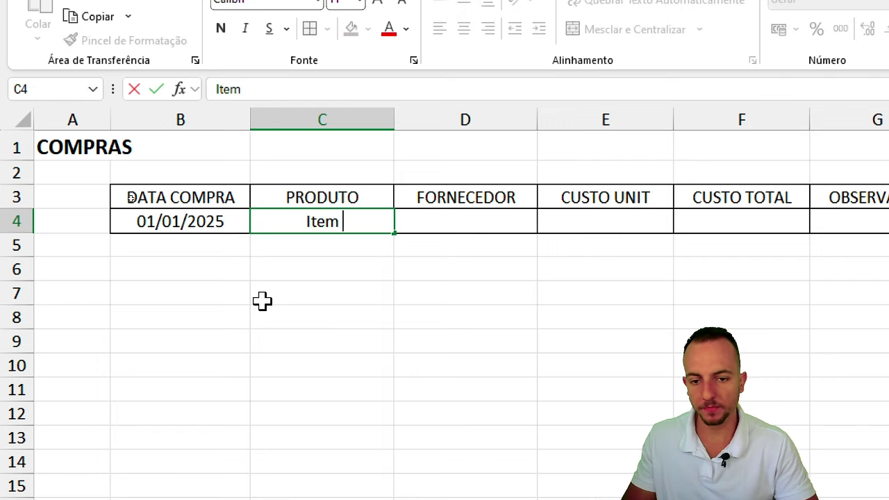
pyautogui.write(' A')
pyautogui.press('Tab')
# Enter supplier Loja 123 and unit cost 97,45, marking the cost column with red annotations.
pyautogui.write('Lo')
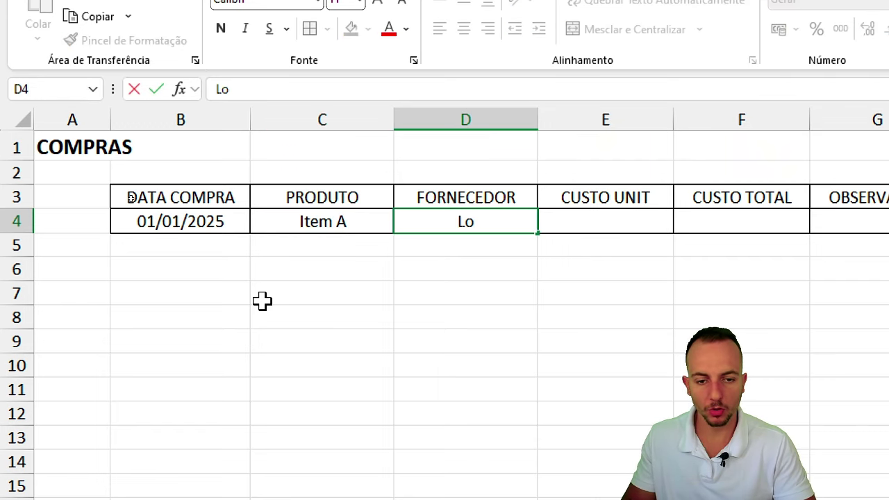
pyautogui.write('aj')
pyautogui.press('BackSpace')
pyautogui.press('BackSpace')
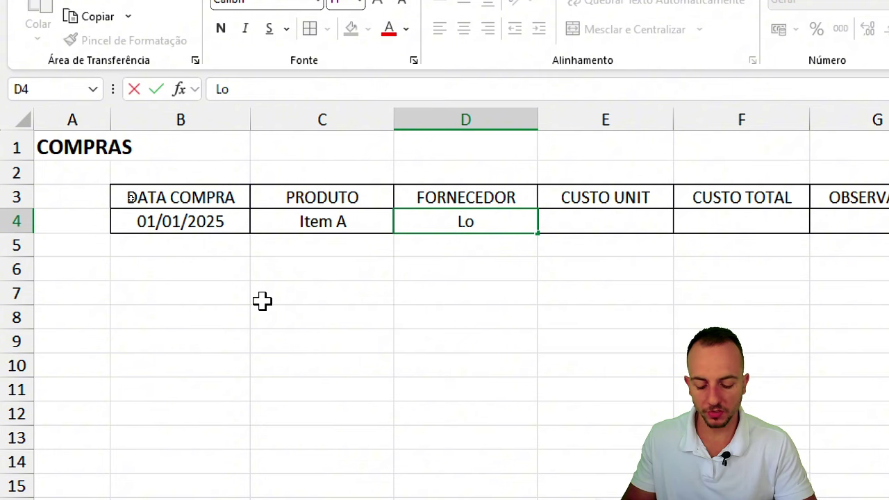
pyautogui.write('ja 123')
pyautogui.press('Tab')
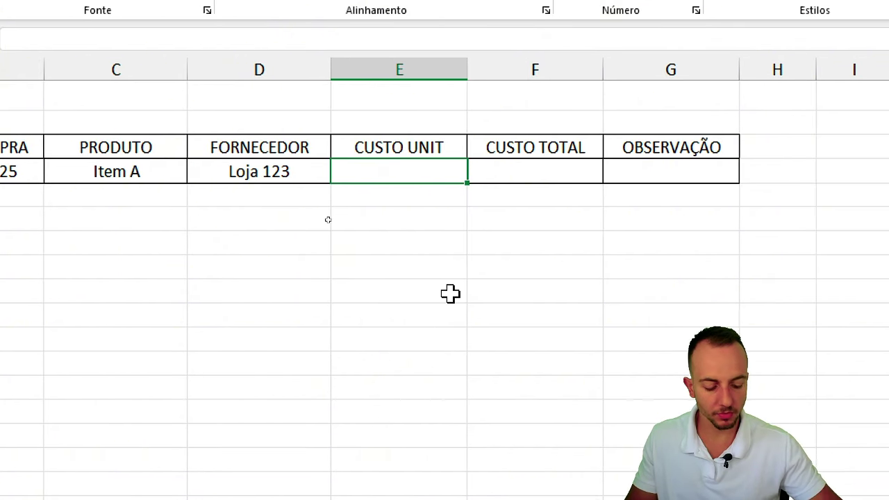
pyautogui.write('97,4')
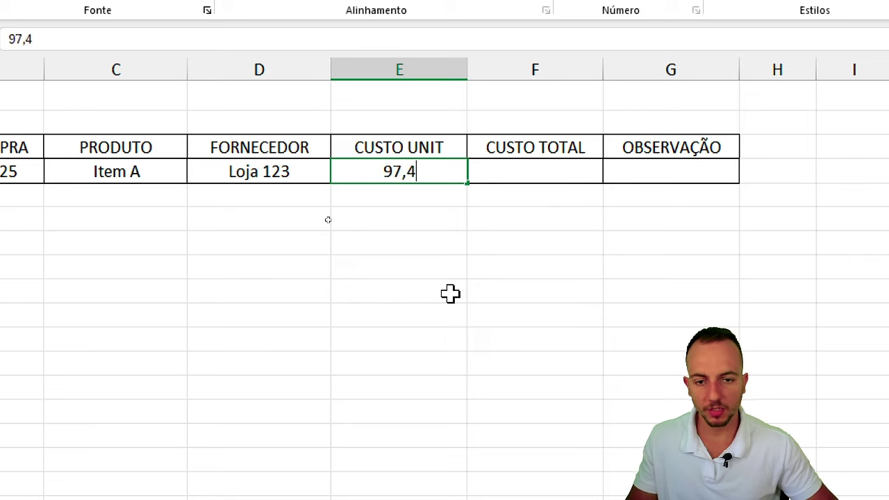
pyautogui.write('5')
pyautogui.press('Tab')
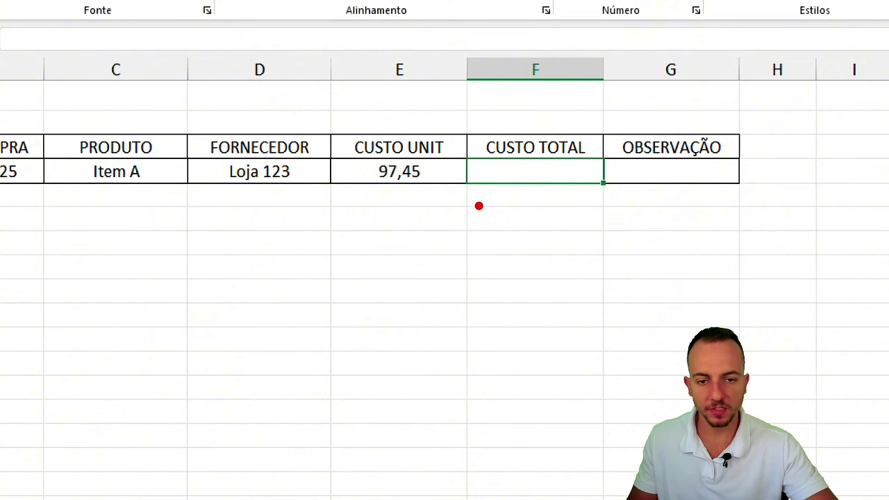
pyautogui.moveTo(501, 196)
pyautogui.mouseDown()
pyautogui.moveTo(411, 204)
pyautogui.moveTo(289, 241)
pyautogui.mouseUp()
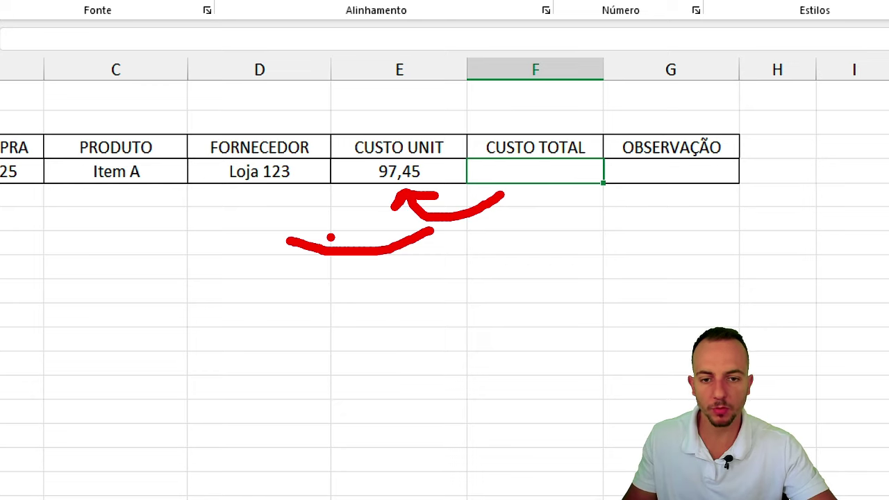
pyautogui.press('Escape')
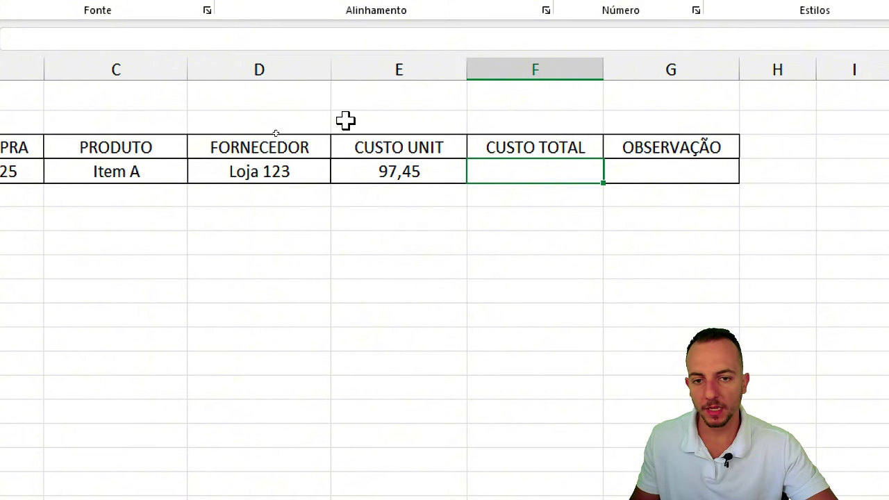
pyautogui.moveTo(336, 97); pyautogui.dragTo(322, 243)
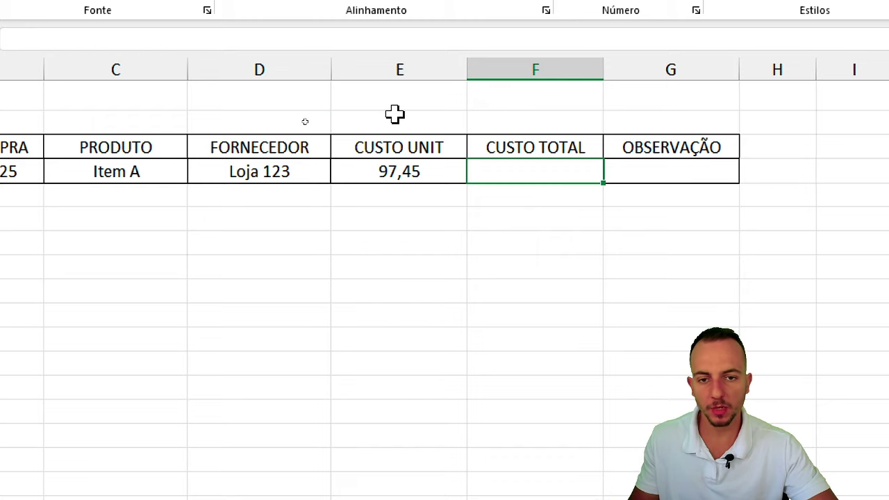
# Insert a blank column before the CUSTO UNIT column.
pyautogui.click(413, 67)
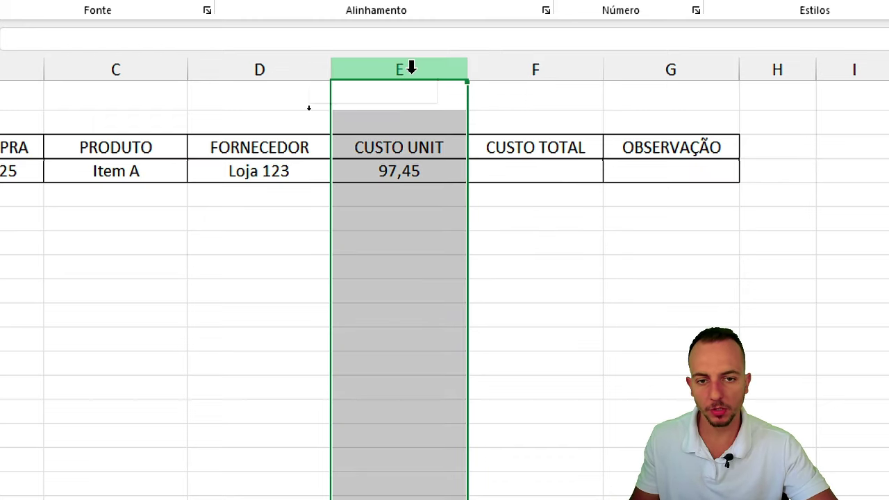
pyautogui.rightClick(411, 67)
pyautogui.click(473, 257)
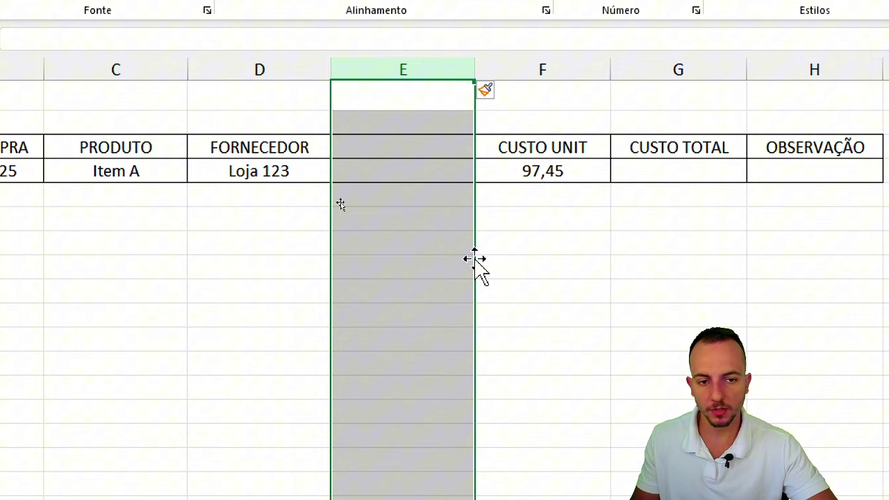
# Head the new column QUANTIDADE and enter a quantity of 50 for Item A.
pyautogui.moveTo(444, 154); pyautogui.dragTo(438, 174)
pyautogui.click(426, 154)
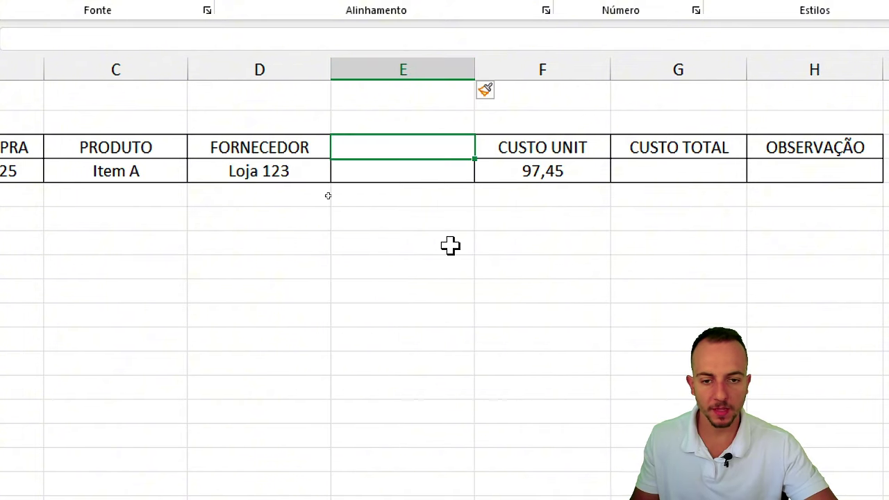
pyautogui.write('QUANTIDA')
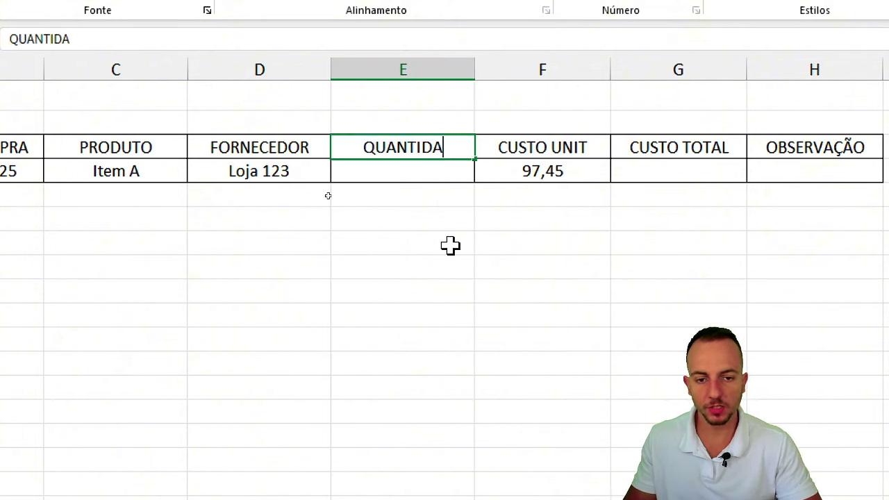
pyautogui.write('DE')
pyautogui.press('Return')
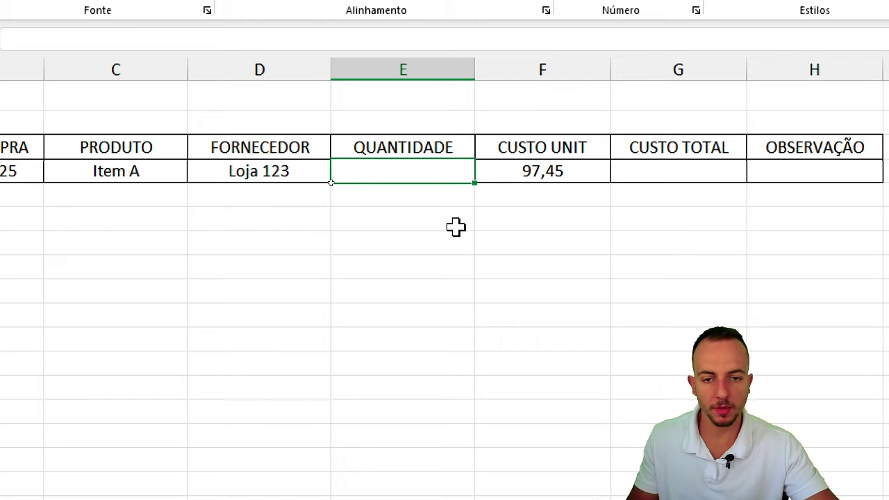
pyautogui.write('50')
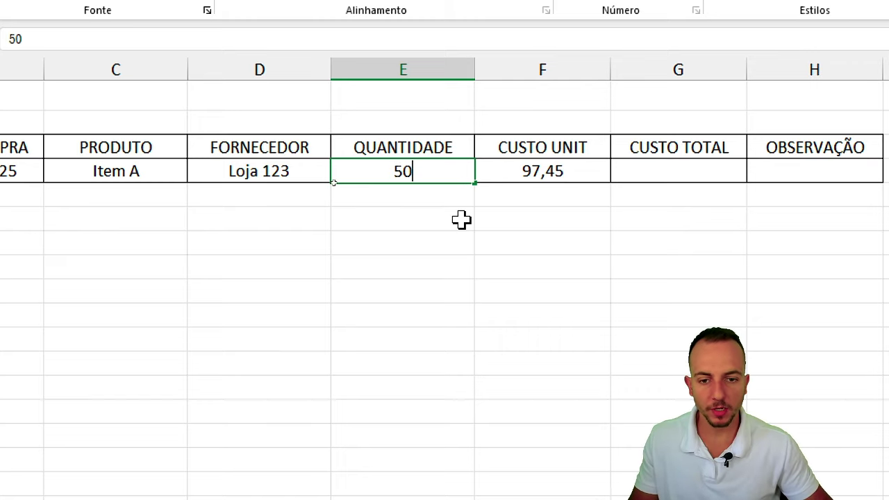
pyautogui.press('Return')
pyautogui.hscroll(2, 537, 224)
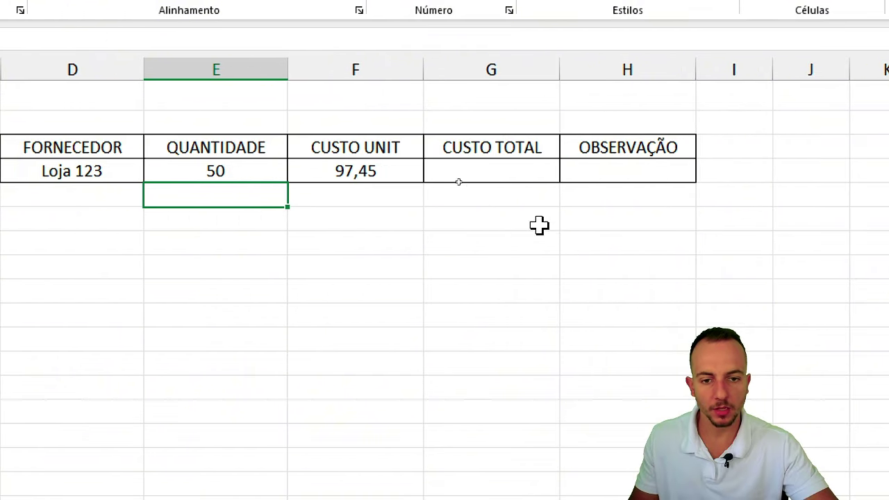
pyautogui.click(492, 171)
pyautogui.write('=')
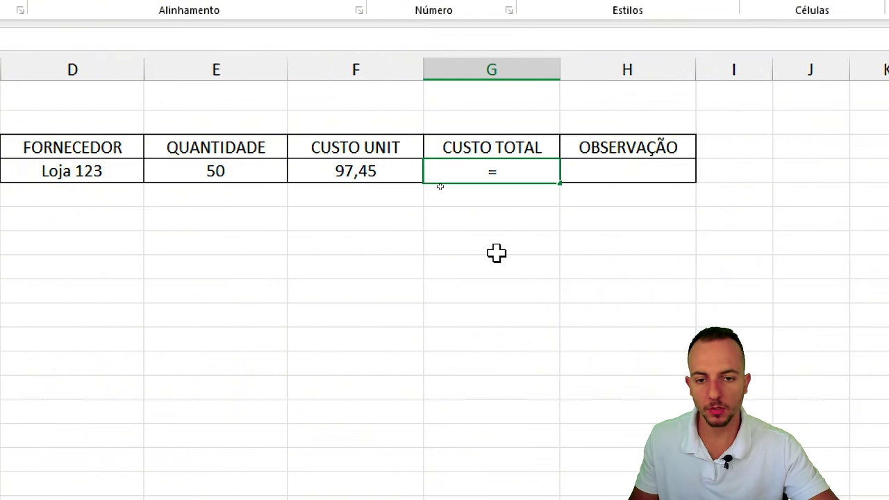
# Make Item A's CUSTO TOTAL multiply unit cost by quantity, giving 4.872,50.
pyautogui.click(396, 175)
pyautogui.write('*')
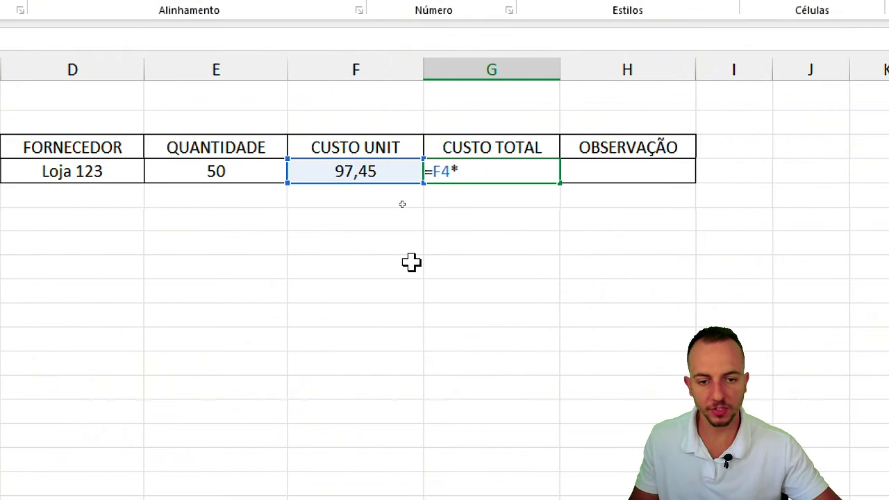
pyautogui.click(258, 175)
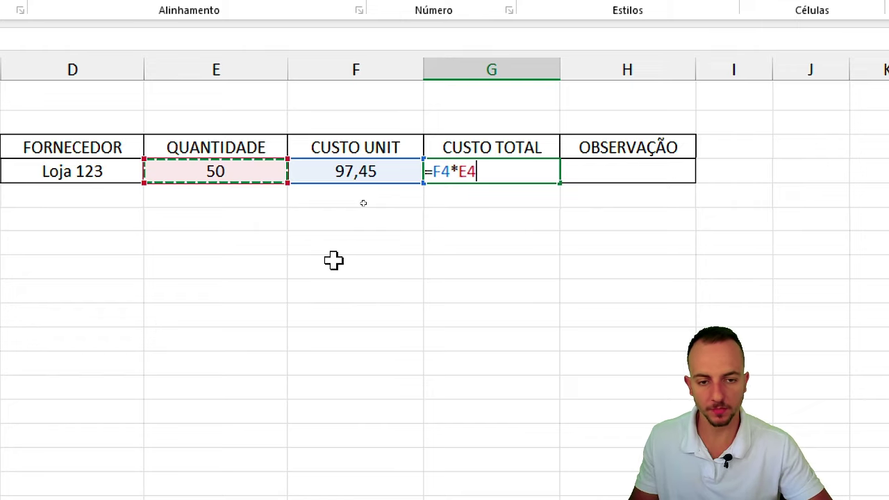
pyautogui.press('Return')
pyautogui.click(490, 171)
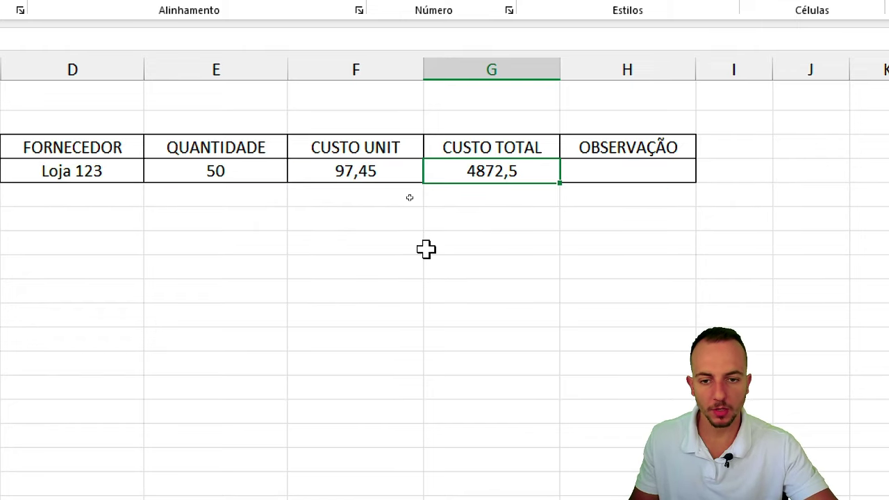
pyautogui.moveTo(518, 142); pyautogui.dragTo(466, 166)
pyautogui.moveTo(368, 290); pyautogui.dragTo(435, 383)
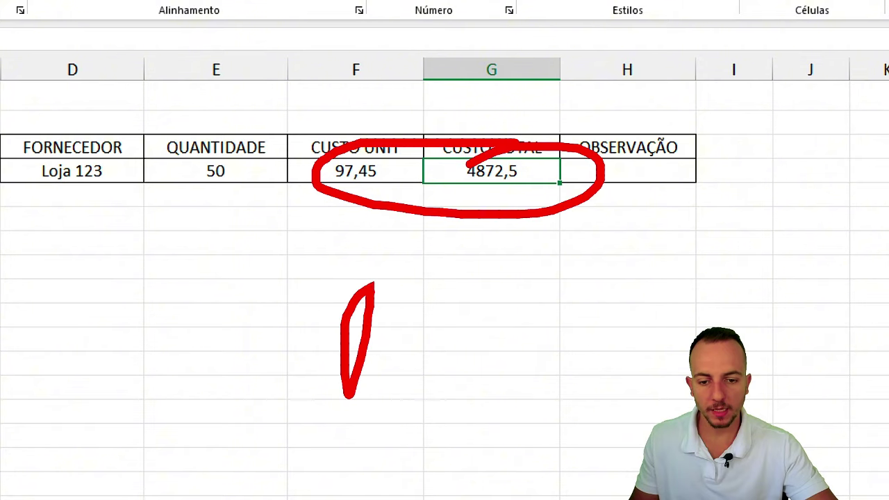
pyautogui.moveTo(497, 292); pyautogui.dragTo(406, 375)
pyautogui.moveTo(452, 262); pyautogui.dragTo(478, 379)
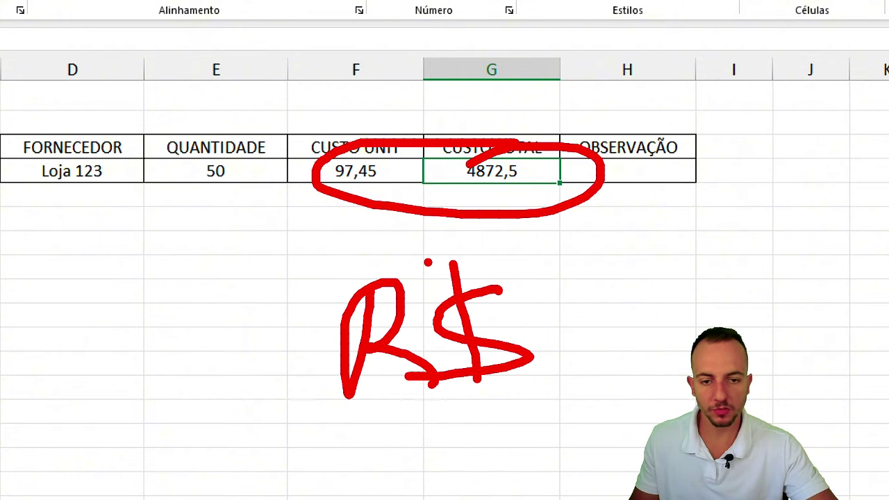
pyautogui.press('Escape')
# Apply the R$ accounting format to the unit and total cost cells.
pyautogui.moveTo(383, 168); pyautogui.dragTo(452, 171)
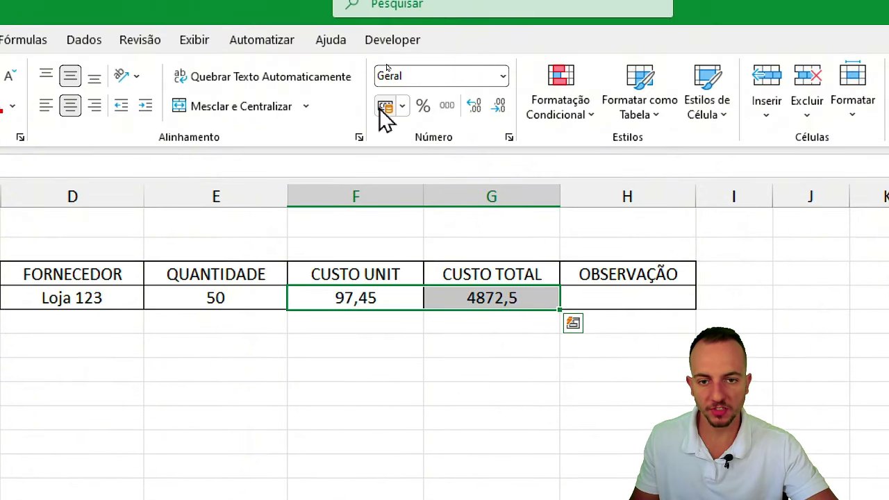
pyautogui.click(383, 106)
pyautogui.click(436, 391)
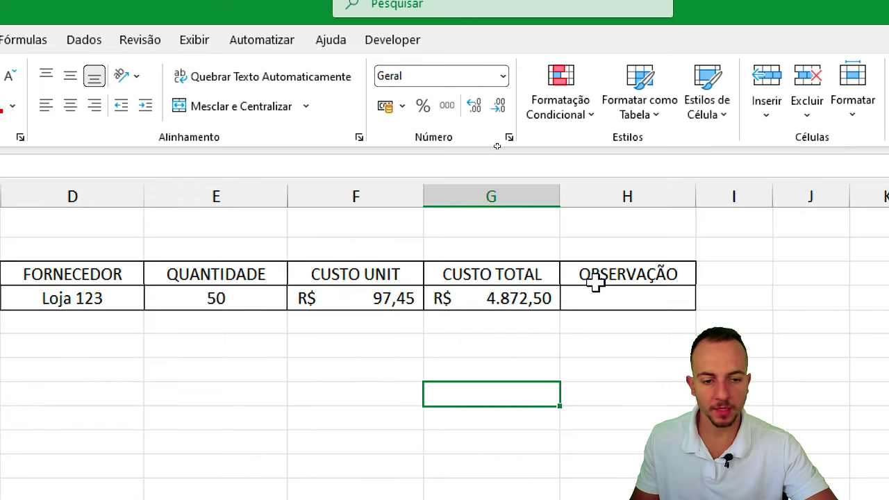
pyautogui.moveTo(595, 281)
pyautogui.mouseDown()
pyautogui.moveTo(421, 297)
pyautogui.moveTo(109, 302)
pyautogui.mouseUp()
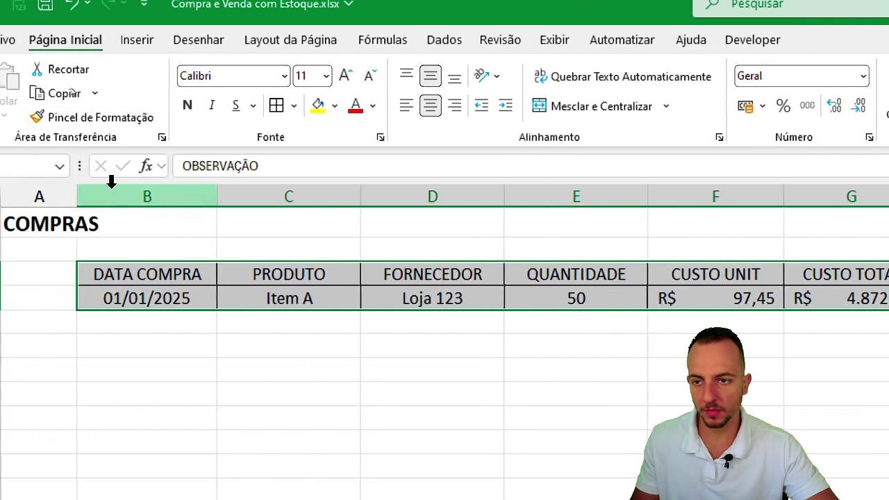
# Convert B3:H4 into a table with headers and apply a green medium table style.
pyautogui.click(152, 59)
pyautogui.click(163, 102)
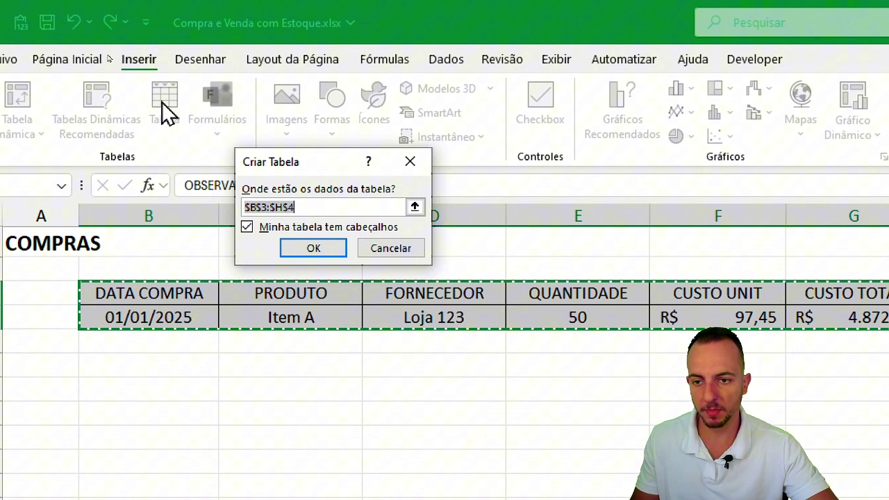
pyautogui.click(314, 247)
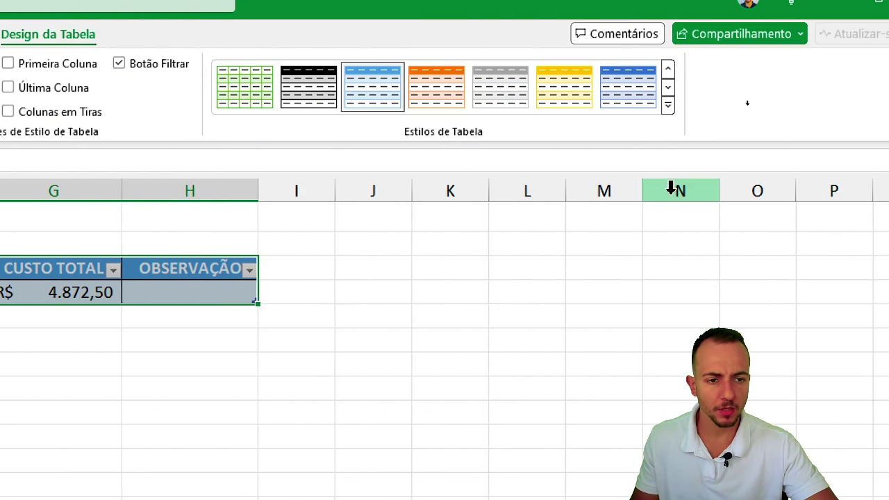
pyautogui.click(668, 106)
pyautogui.scroll(-2, 611, 361)
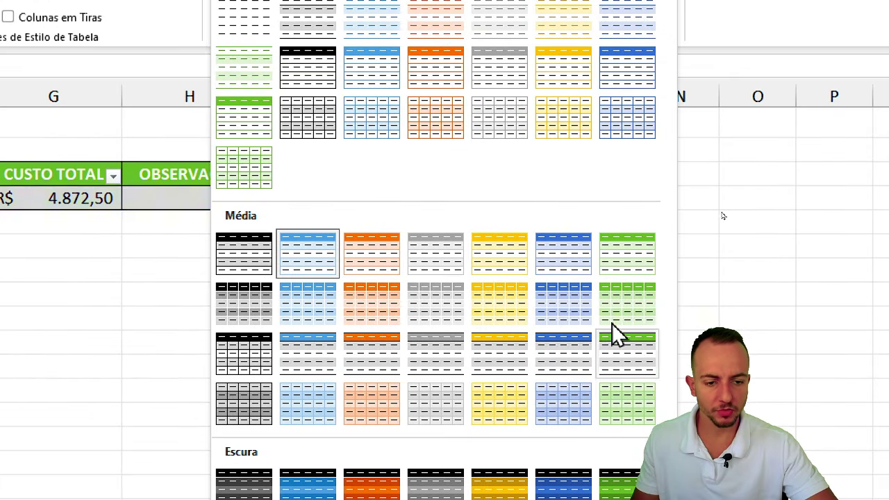
pyautogui.click(627, 261)
pyautogui.click(194, 250)
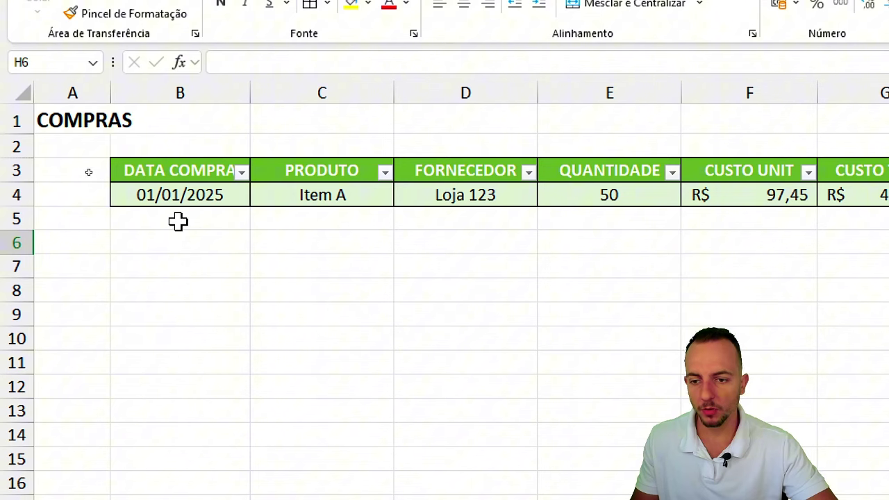
# Start the second purchase row with the date 01/01/2025 and product Item B.
pyautogui.click(159, 221)
pyautogui.write('01/01')
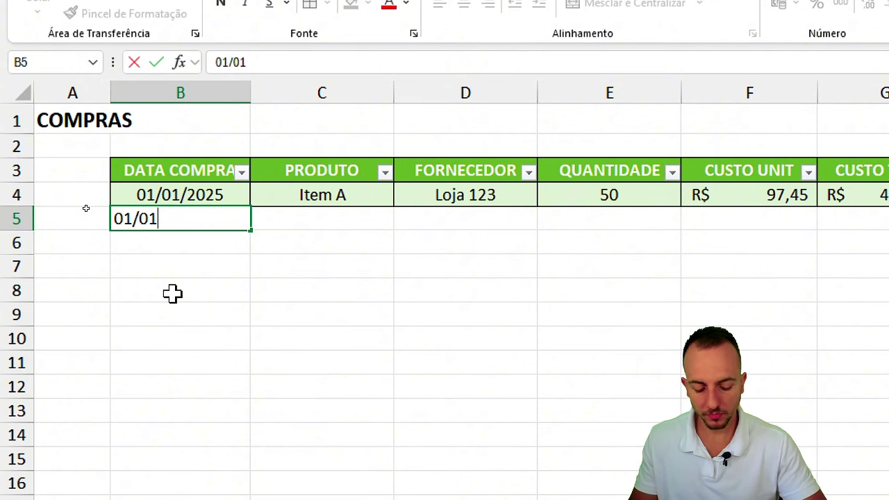
pyautogui.write('/2025')
pyautogui.press('Return')
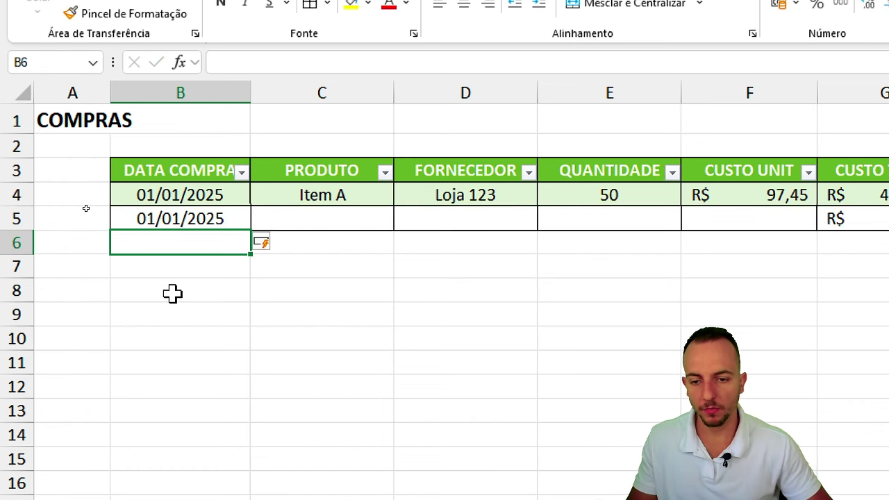
pyautogui.press('Up')
pyautogui.press('Right')
pyautogui.write('Item')
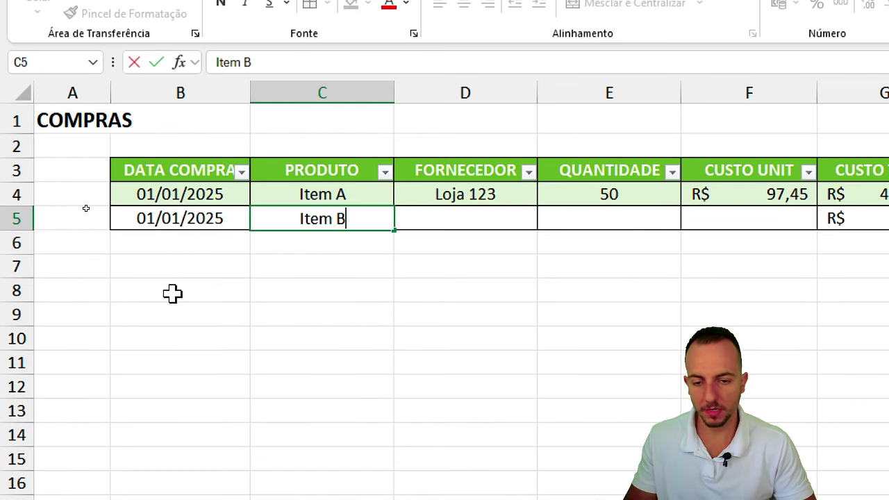
pyautogui.press('Tab')
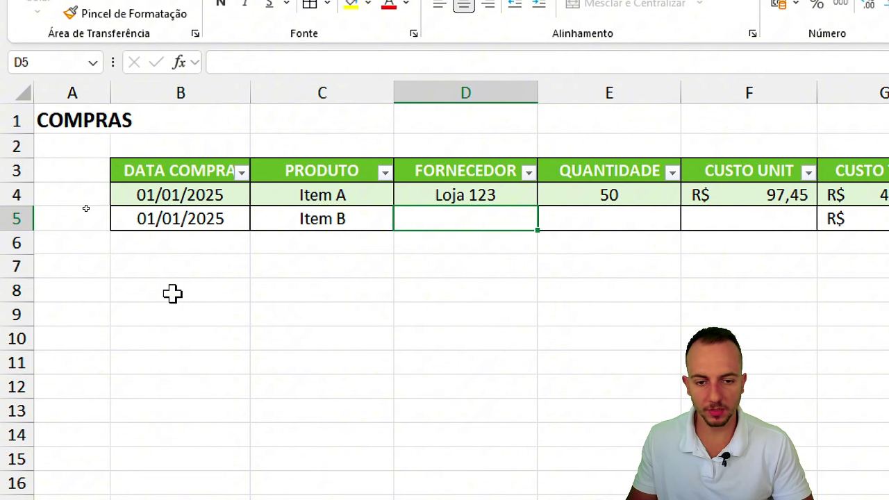
# Enter supplier Mercado, quantity 30 and unit cost 49,90, yielding a R$ 1.497,00 total.
pyautogui.write('Mercado')
pyautogui.press('Tab')
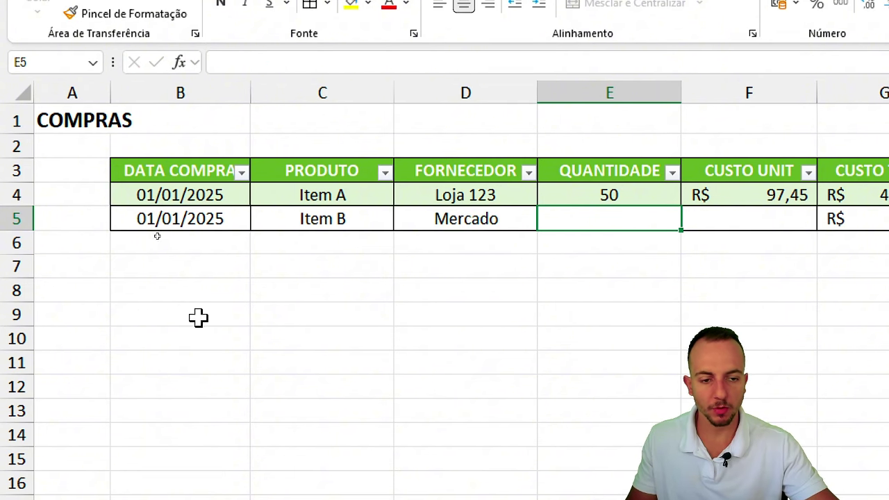
pyautogui.write('30')
pyautogui.press('Tab')
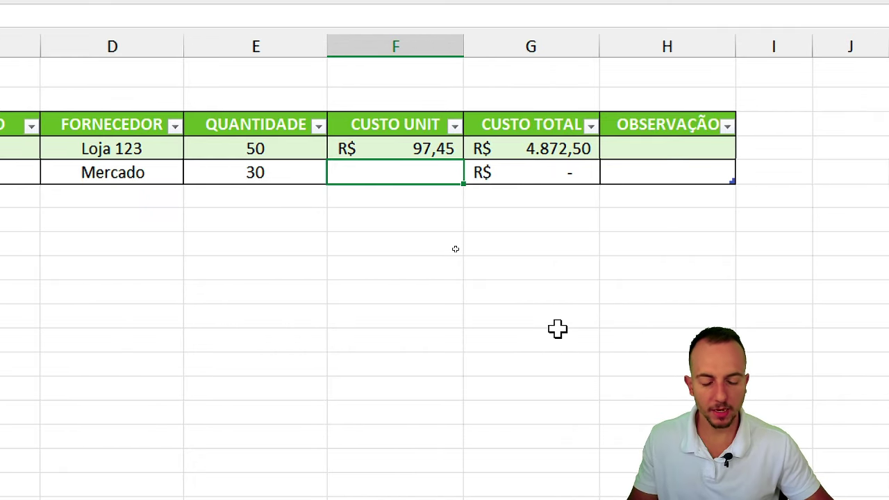
pyautogui.write('49,90')
pyautogui.press('Return')
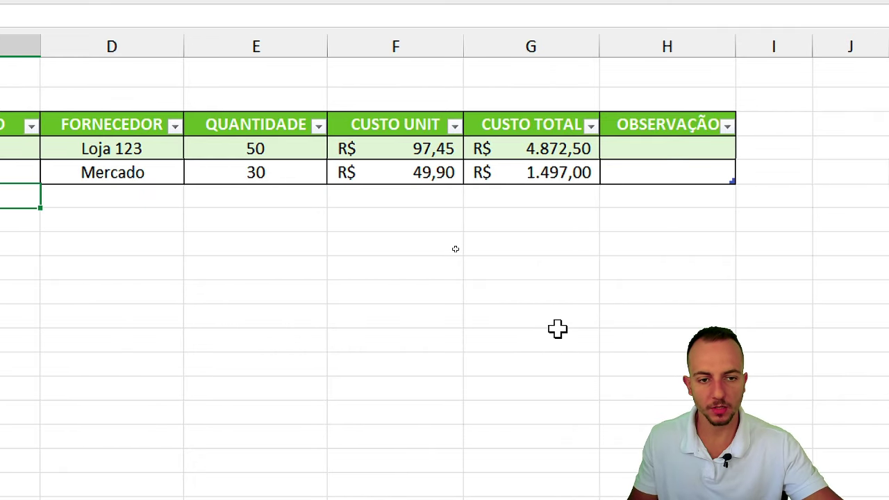
pyautogui.moveTo(558, 149); pyautogui.dragTo(561, 172)
pyautogui.click(558, 200)
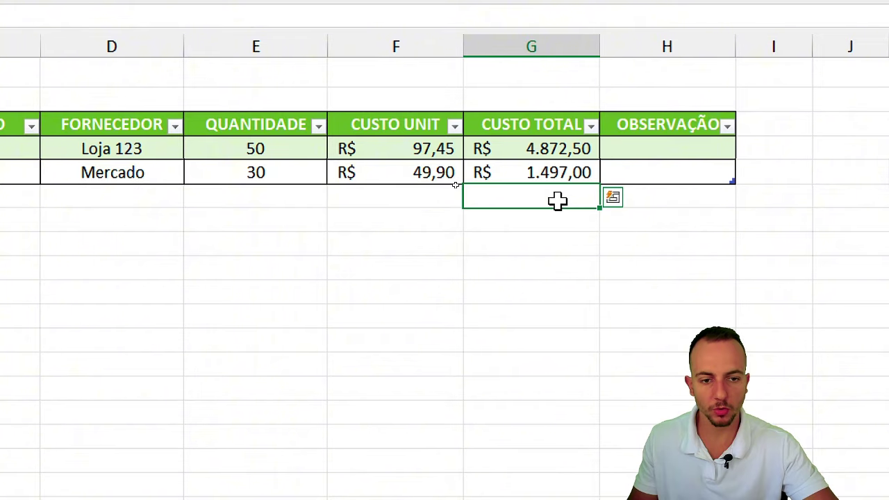
pyautogui.click(199, 173)
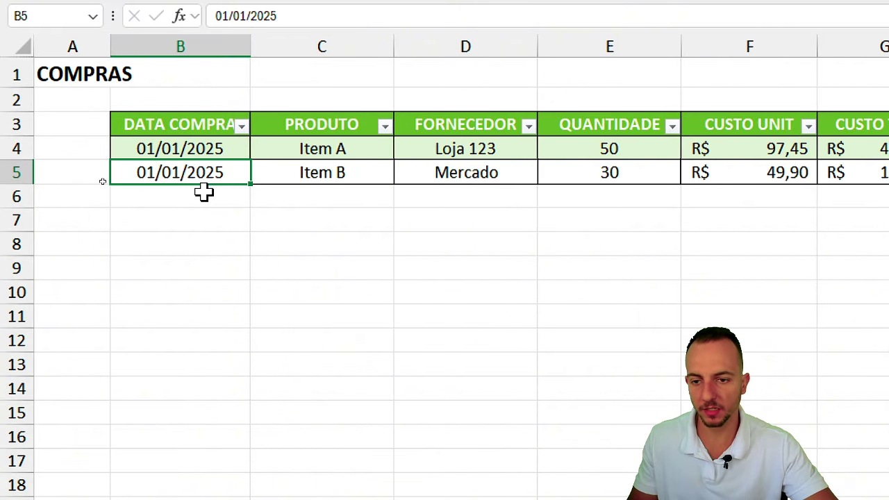
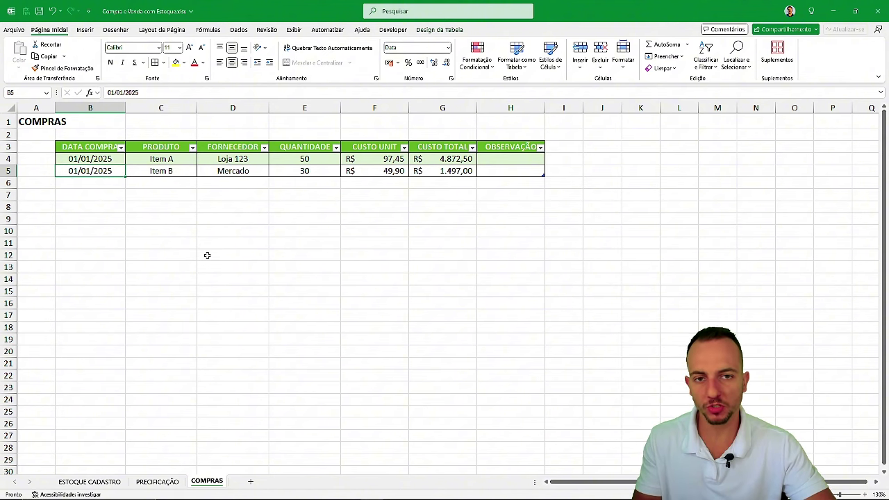
# Go to the ESTOQUE CADASTRO sheet and highlight its empty ENTRADAS header.
pyautogui.click(102, 482)
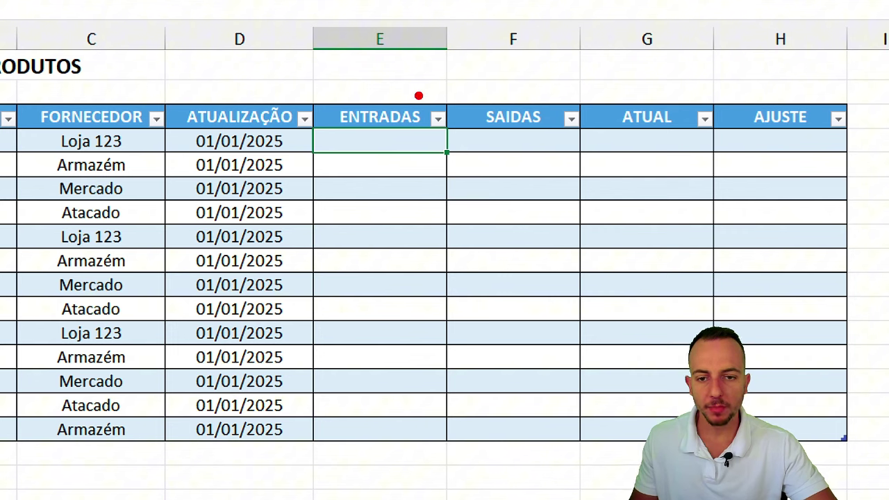
pyautogui.moveTo(419, 95)
pyautogui.mouseDown()
pyautogui.moveTo(417, 78)
pyautogui.moveTo(512, 52)
pyautogui.mouseUp()
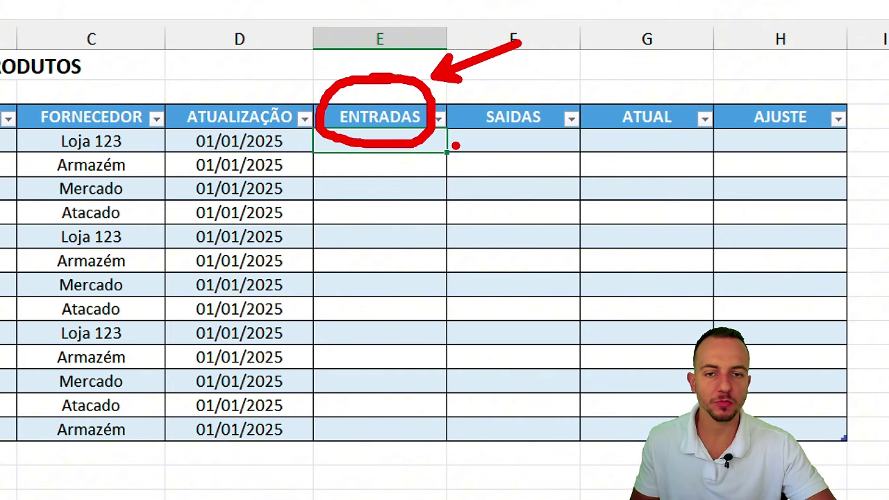
pyautogui.press('Escape')
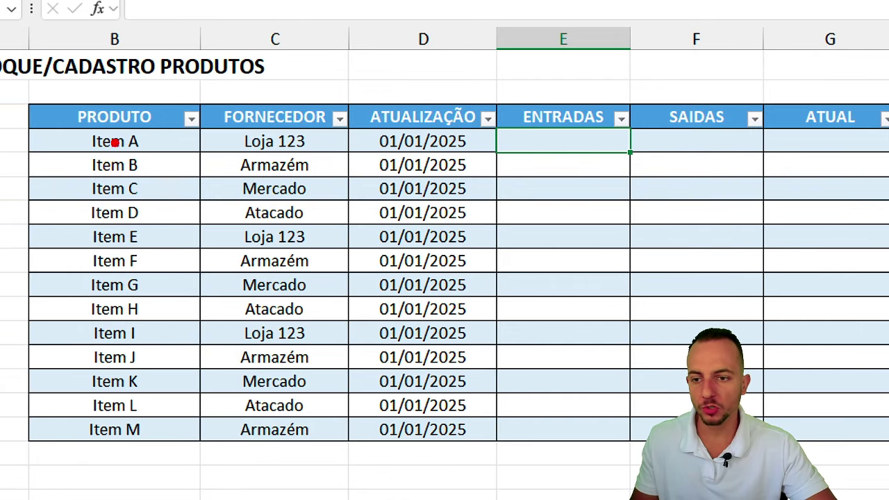
# Point out Item A and Item B in the product list with boxes and arrows.
pyautogui.moveTo(81, 123)
pyautogui.mouseDown()
pyautogui.moveTo(161, 159)
pyautogui.moveTo(219, 228)
pyautogui.mouseUp()
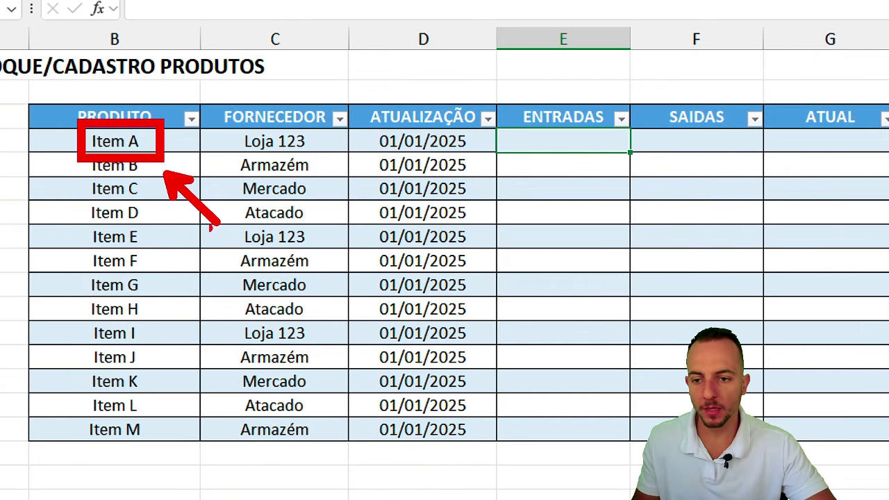
pyautogui.press('e')
pyautogui.moveTo(82, 145)
pyautogui.mouseDown()
pyautogui.moveTo(167, 186)
pyautogui.moveTo(210, 241)
pyautogui.mouseUp()
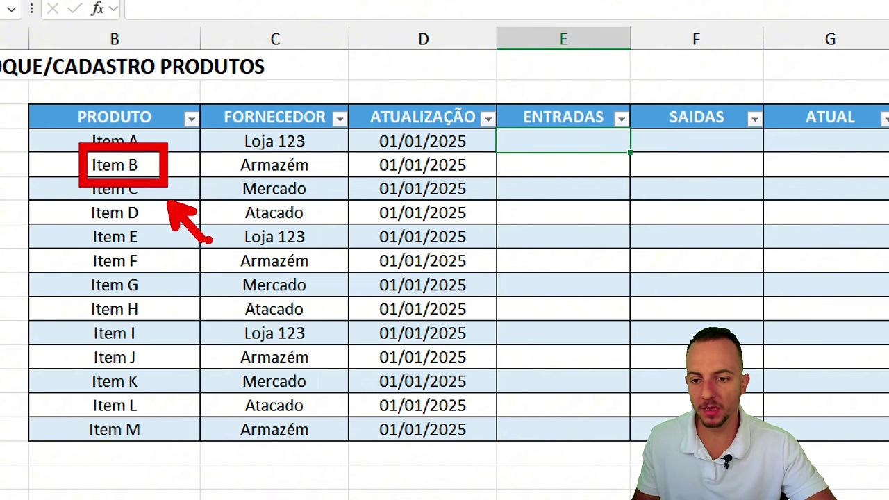
pyautogui.hotkey('ctrl', 'z')
pyautogui.hotkey('ctrl', 'z')
pyautogui.moveTo(162, 146)
pyautogui.mouseDown()
pyautogui.moveTo(174, 115)
pyautogui.moveTo(224, 89)
pyautogui.mouseUp()
pyautogui.moveTo(159, 164); pyautogui.dragTo(270, 123)
pyautogui.hotkey('ctrl', 'z')
pyautogui.hotkey('ctrl', 'z')
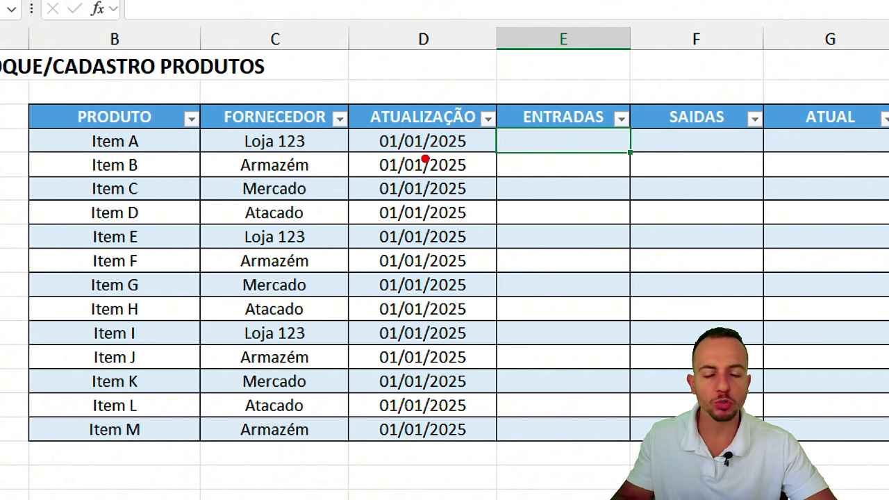
pyautogui.hscroll(2, 783, 234)
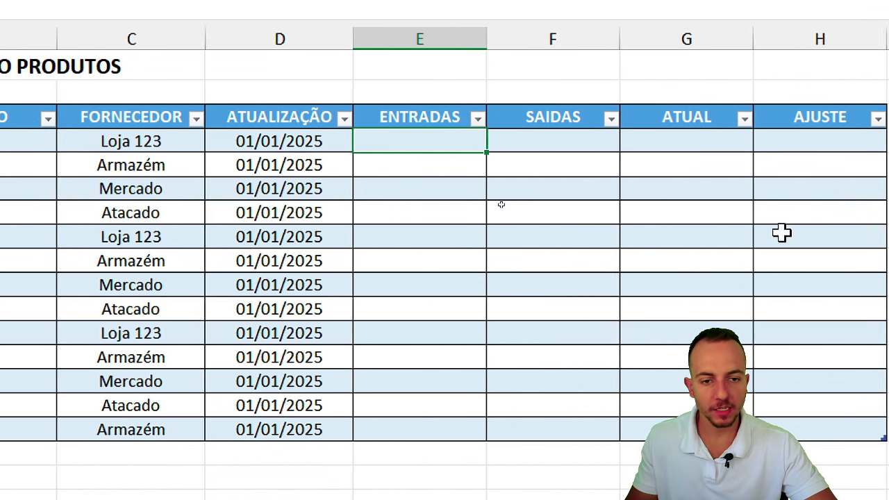
pyautogui.write('=soma')
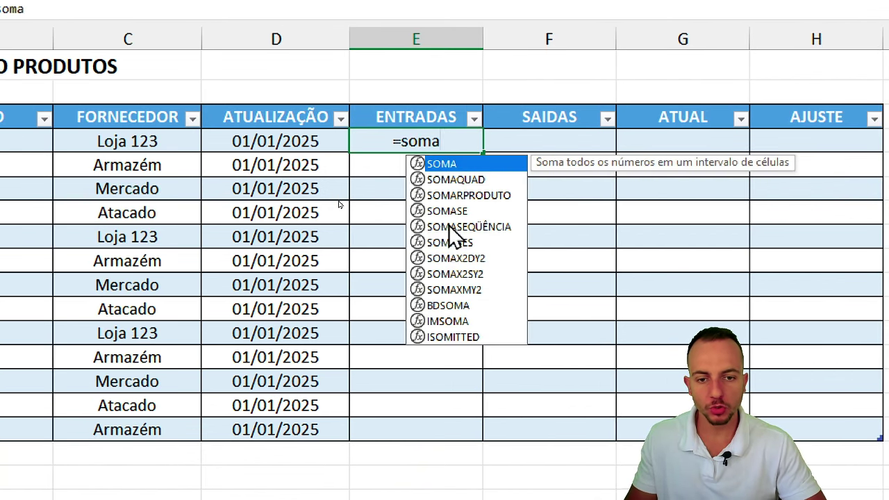
pyautogui.write('se')
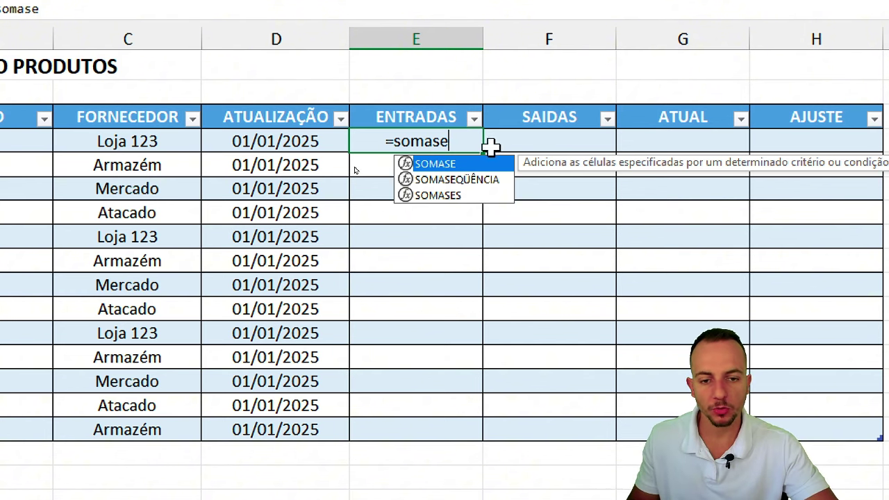
pyautogui.doubleClick(445, 168)
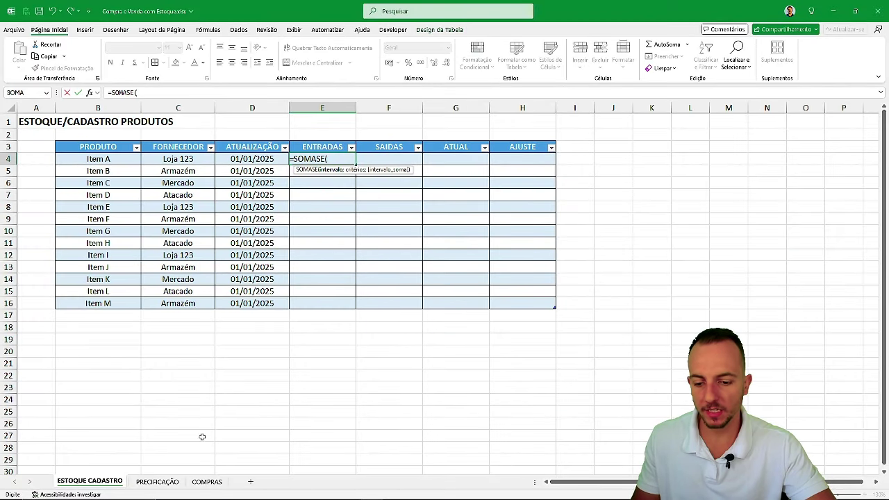
pyautogui.click(206, 481)
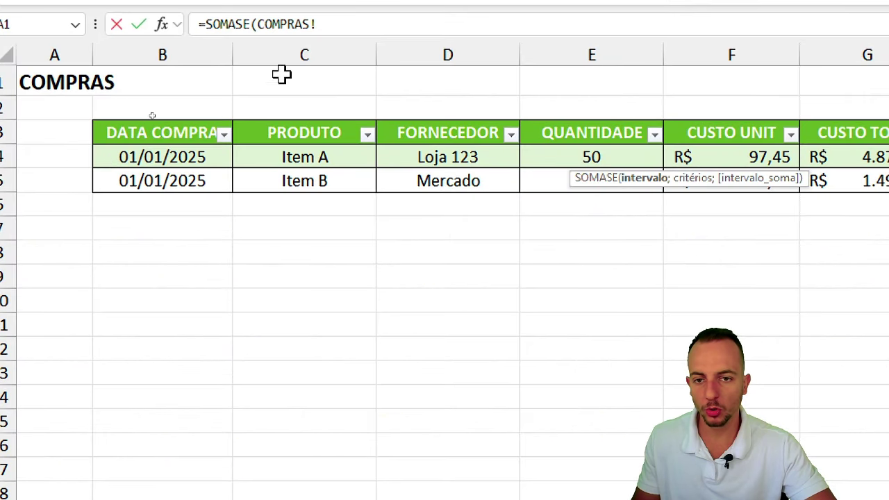
pyautogui.click(162, 108)
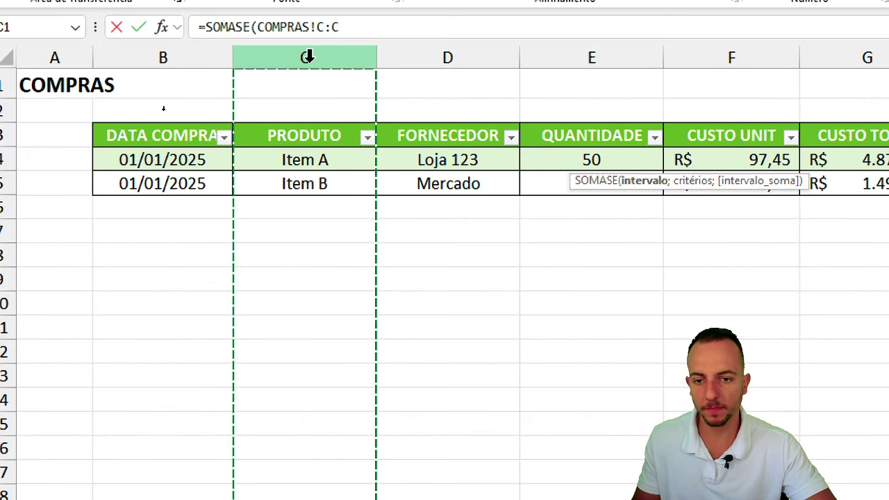
pyautogui.write(';')
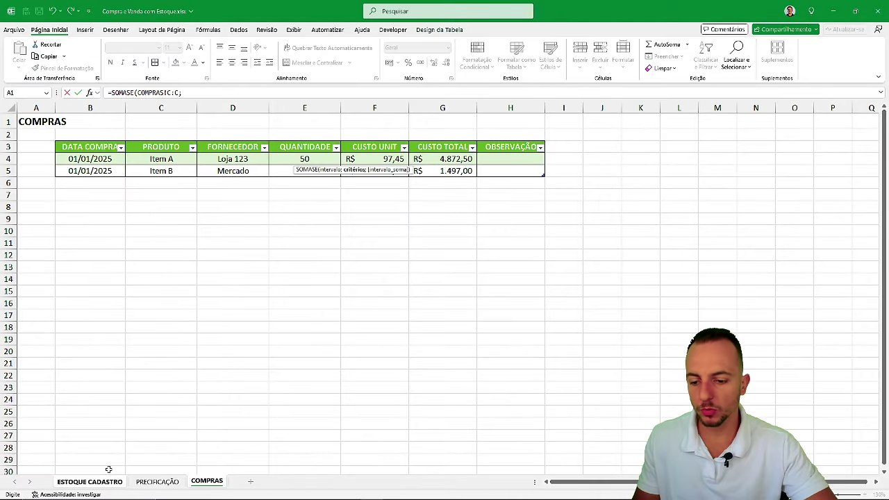
pyautogui.click(107, 482)
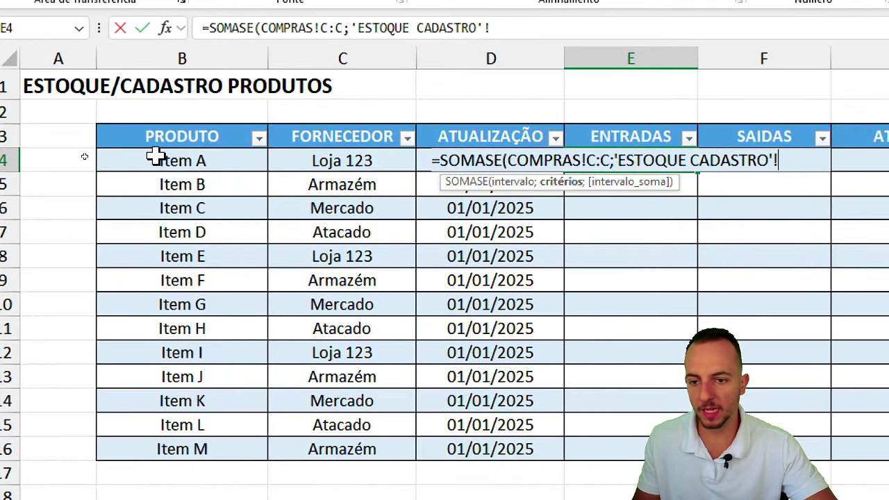
pyautogui.click(155, 158)
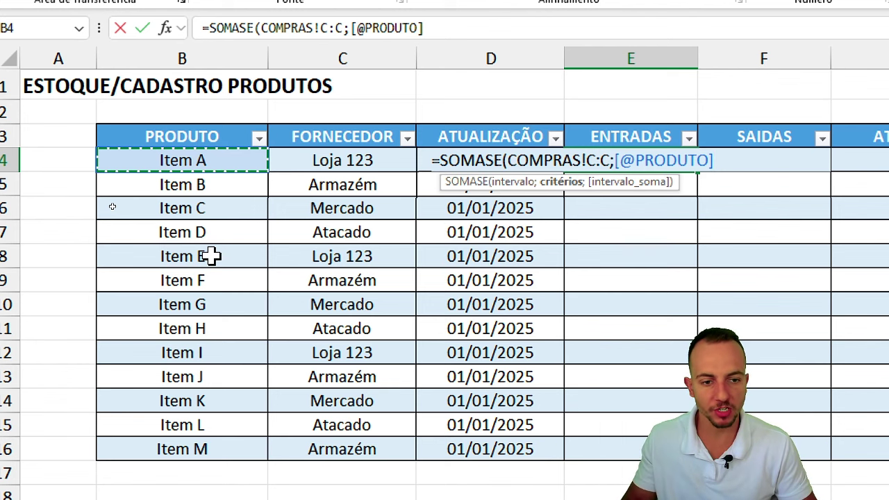
pyautogui.write(';')
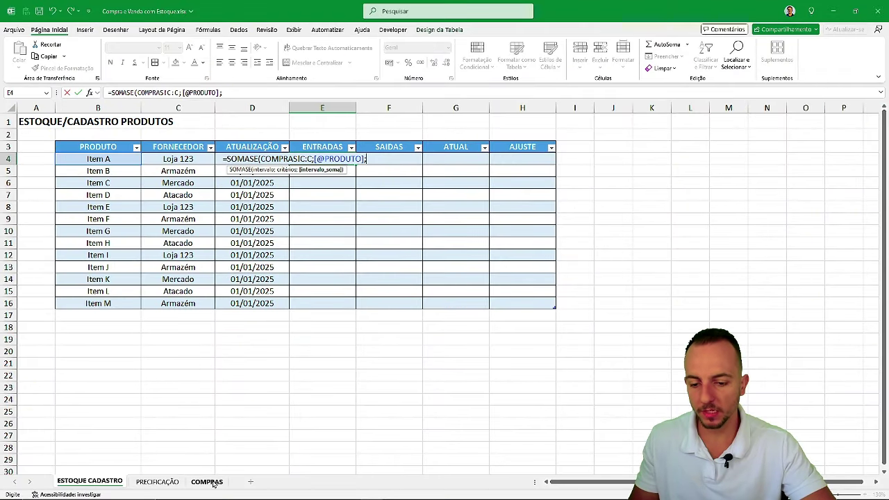
pyautogui.click(207, 482)
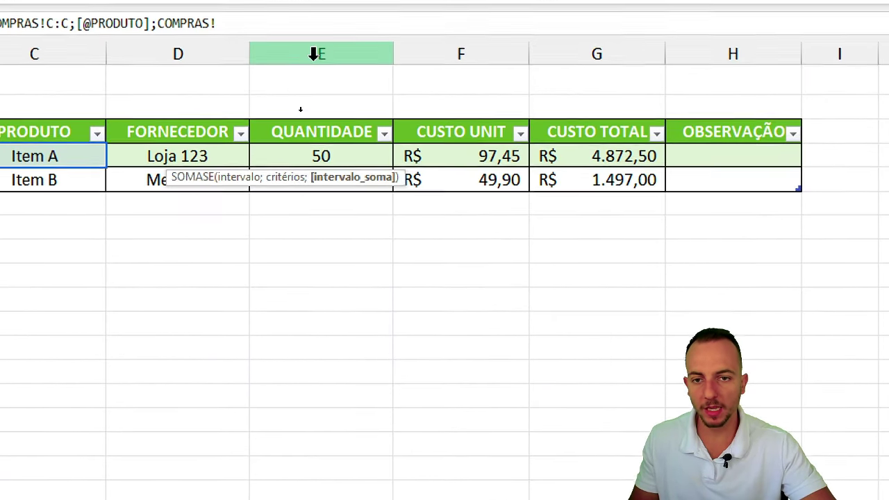
pyautogui.click(314, 55)
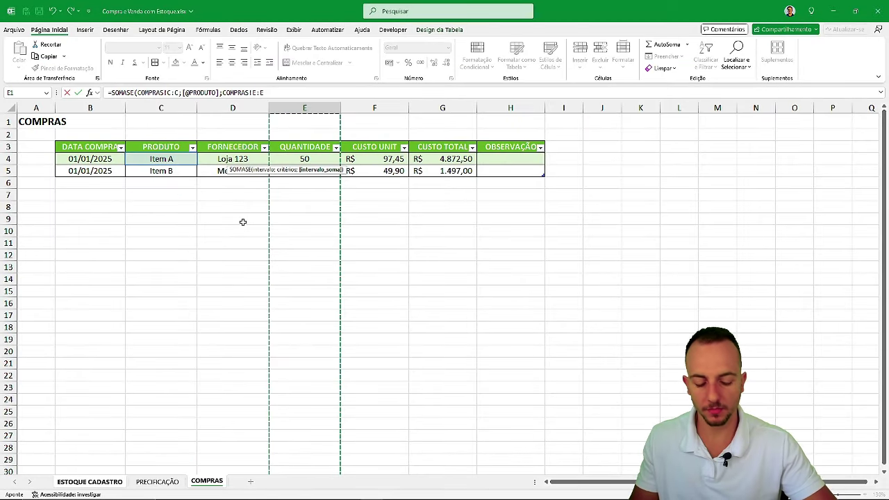
pyautogui.press('Return')
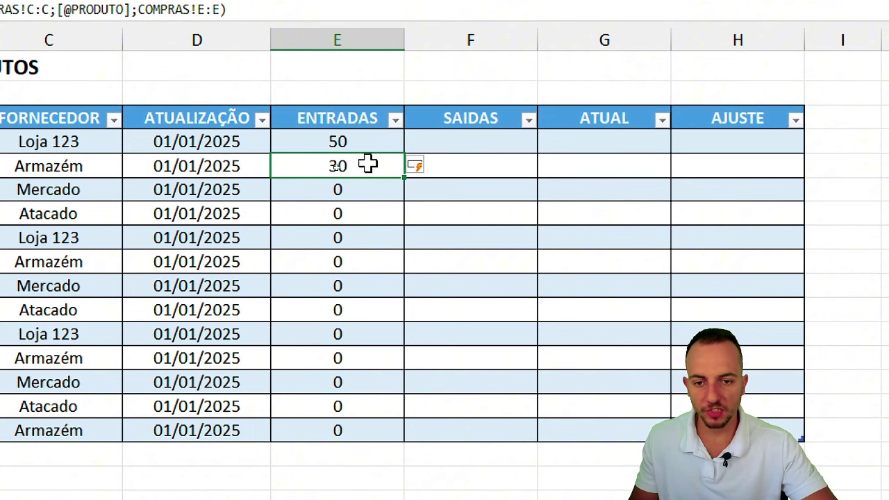
# Point out Item A's ENTRADAS result of 50 and fill the formula down the column.
pyautogui.moveTo(361, 167); pyautogui.dragTo(359, 252)
pyautogui.click(385, 139)
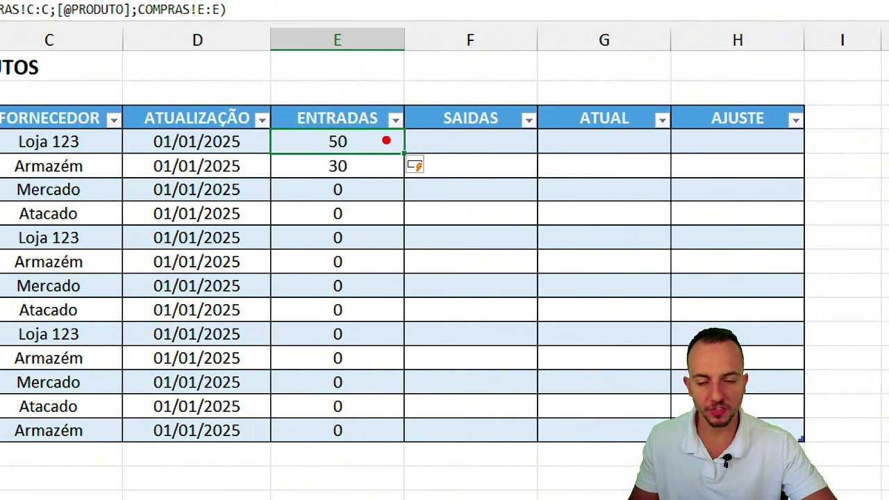
pyautogui.moveTo(386, 141); pyautogui.dragTo(408, 133)
pyautogui.moveTo(404, 182); pyautogui.dragTo(404, 256)
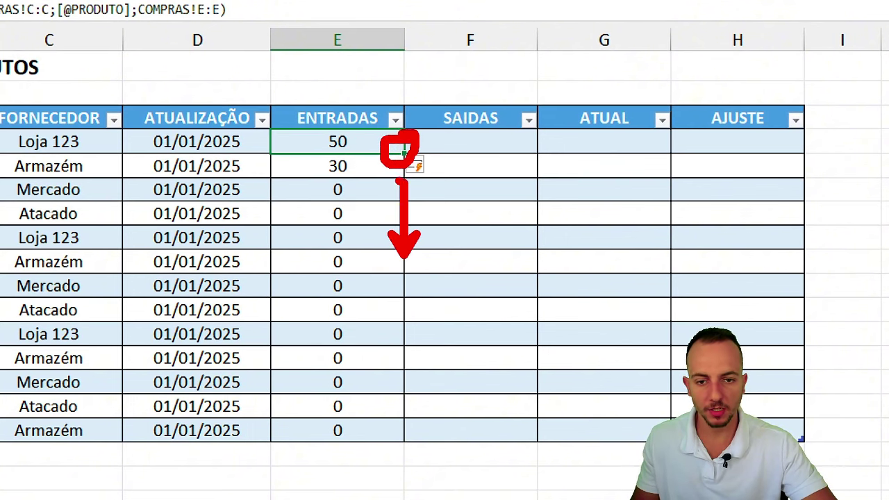
pyautogui.moveTo(404, 153); pyautogui.dragTo(363, 436)
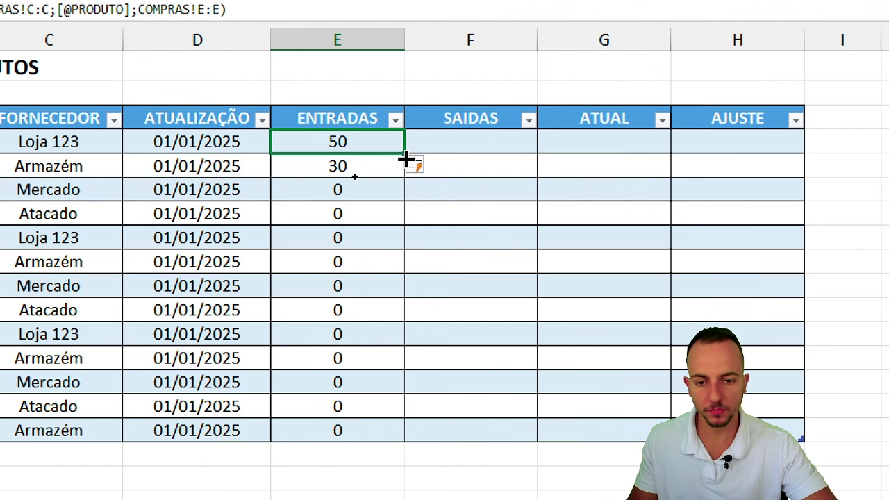
# Highlight Item A's total of 50 and Item B's 30, then inspect the ENTRADAS formula.
pyautogui.hscroll(-3, 184, 317)
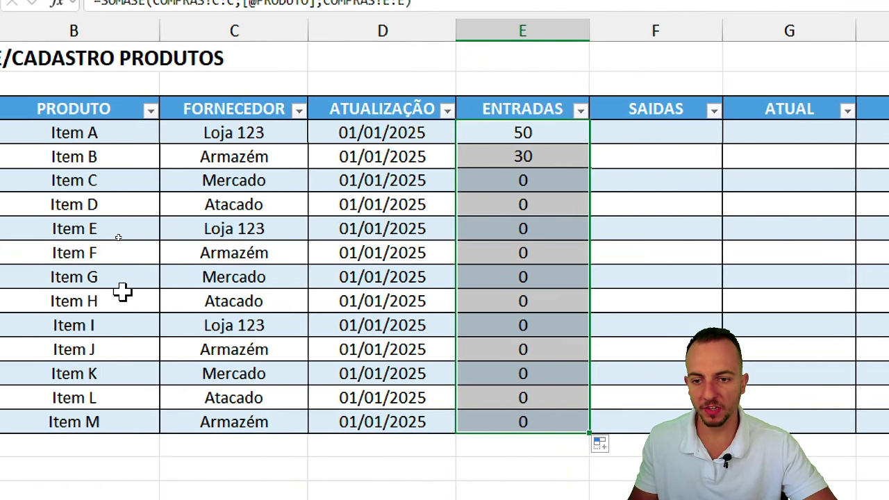
pyautogui.hscroll(-2, 123, 292)
pyautogui.click(243, 132)
pyautogui.moveTo(656, 120); pyautogui.dragTo(655, 116)
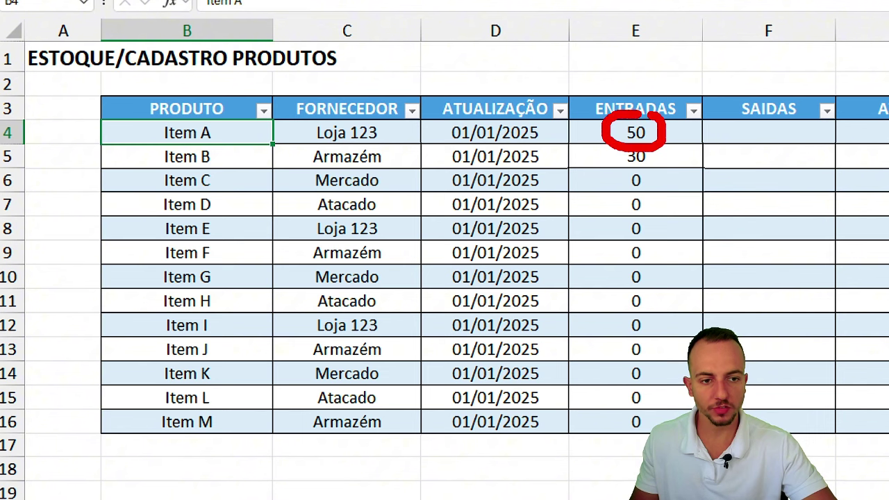
pyautogui.moveTo(220, 130); pyautogui.dragTo(233, 142)
pyautogui.moveTo(636, 138); pyautogui.dragTo(653, 139)
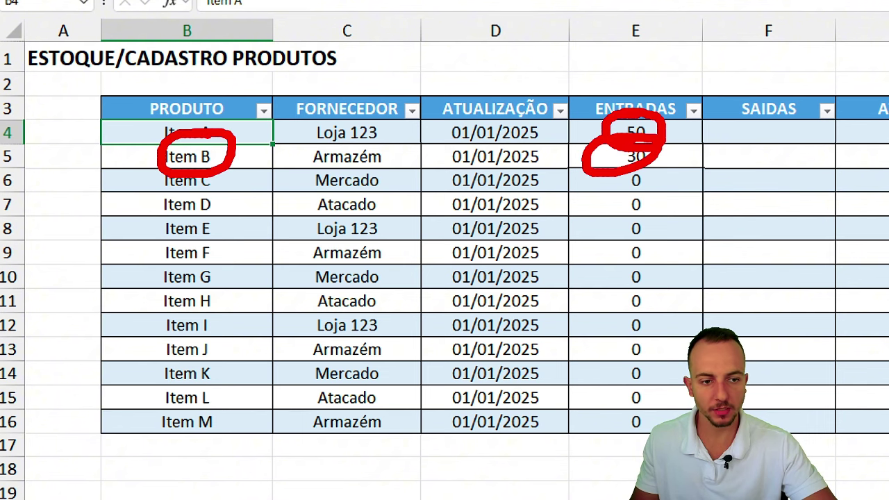
pyautogui.click(665, 132)
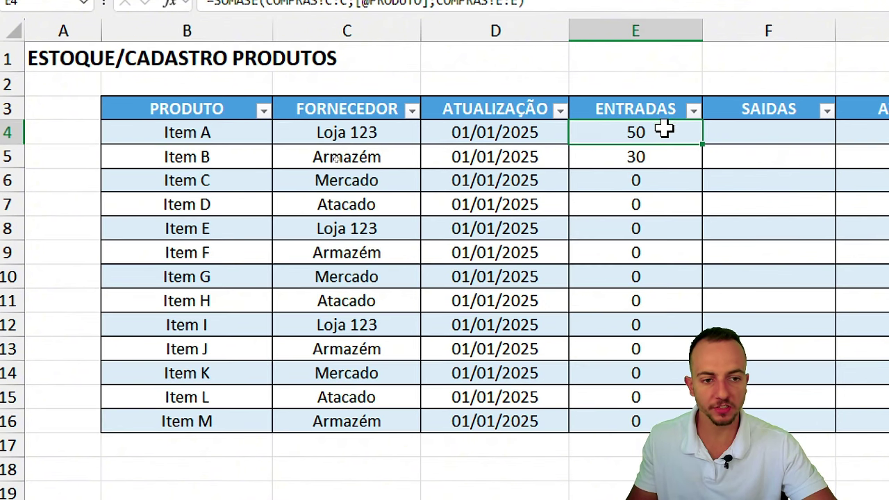
pyautogui.click(632, 131)
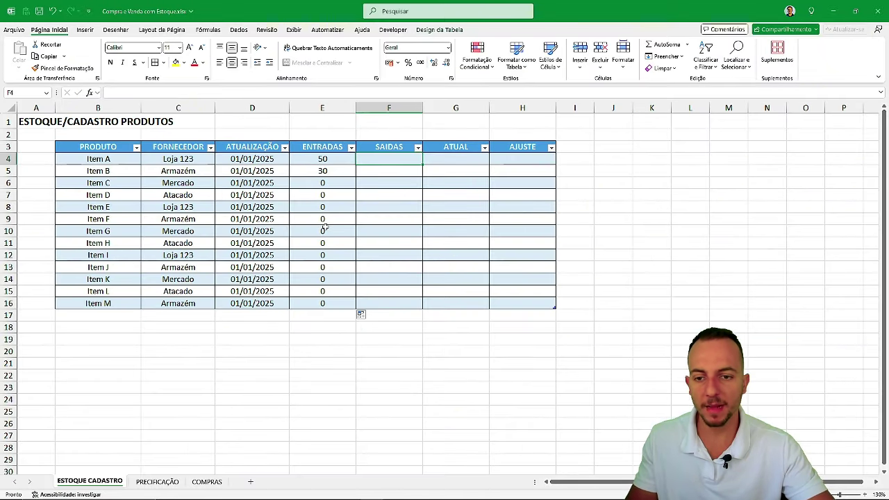
# Check the end of the COMPRAS list, then highlight the PRODUTO names on ESTOQUE CADASTRO.
pyautogui.click(206, 481)
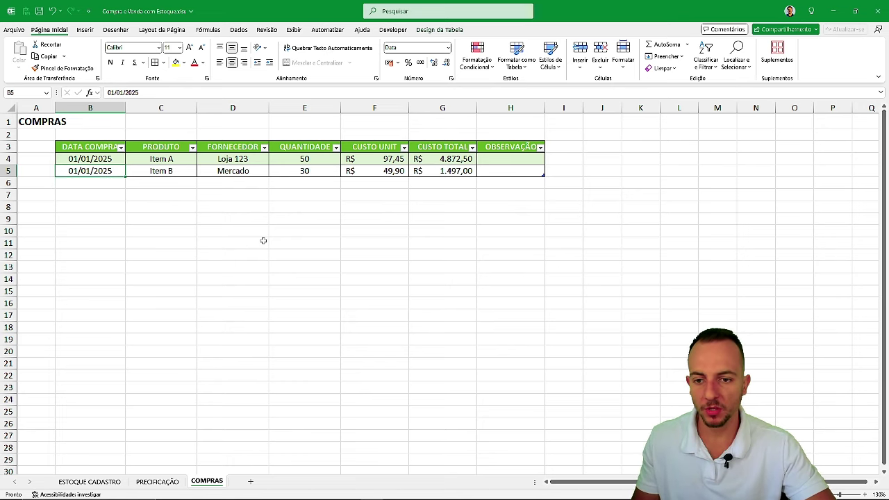
pyautogui.press('Return')
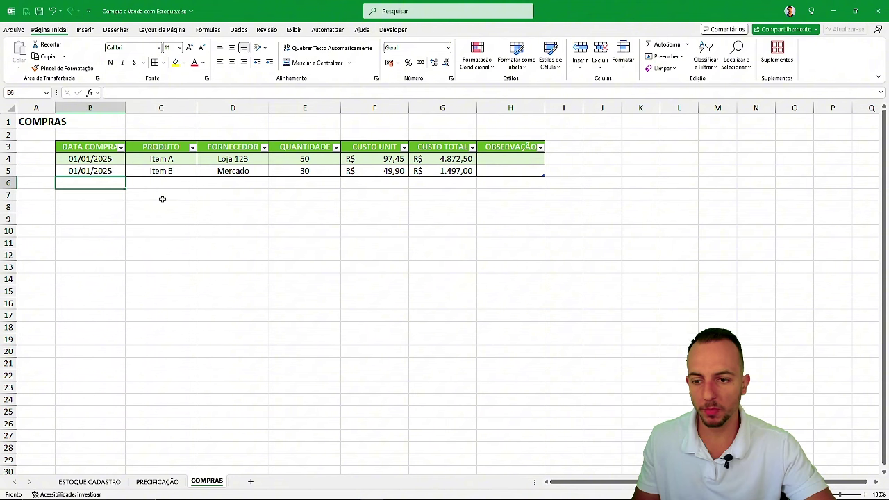
pyautogui.click(92, 481)
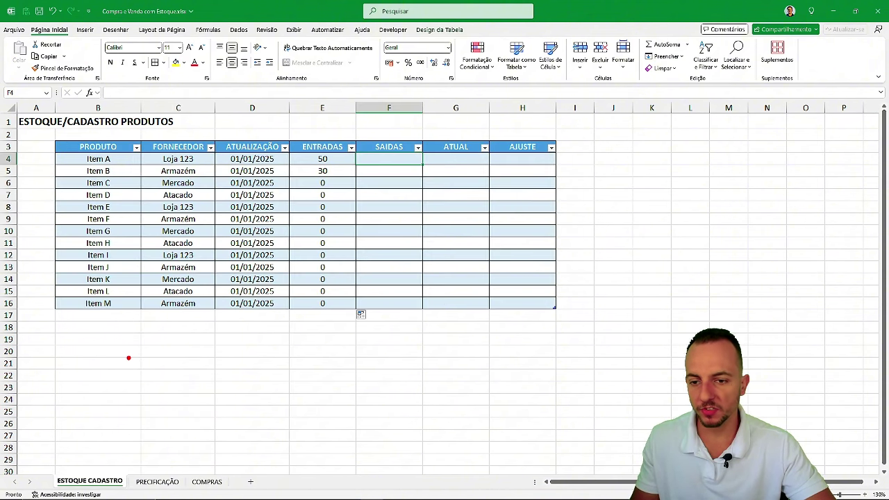
pyautogui.moveTo(74, 153)
pyautogui.mouseDown()
pyautogui.moveTo(122, 318)
pyautogui.moveTo(159, 396)
pyautogui.mouseUp()
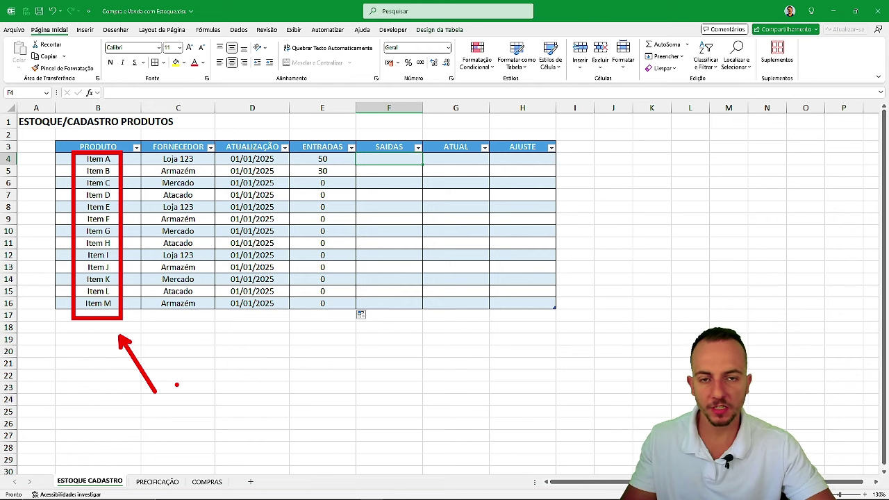
pyautogui.moveTo(101, 143); pyautogui.dragTo(104, 136)
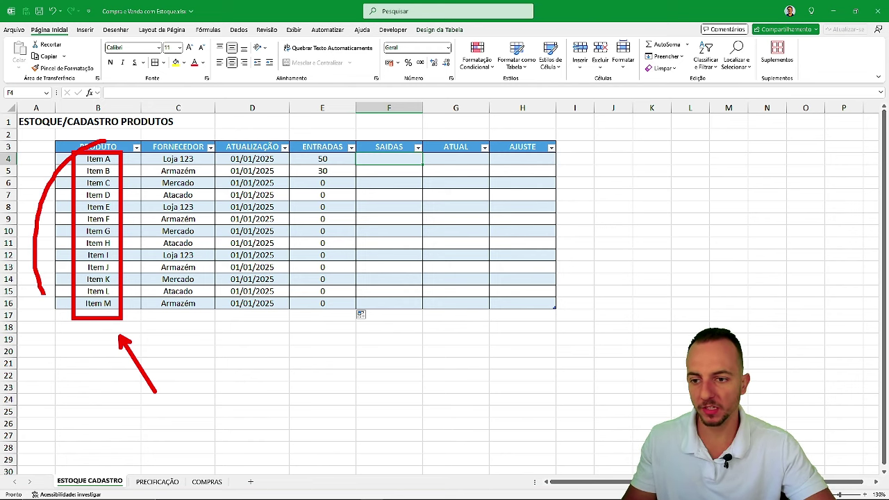
pyautogui.press('Escape')
# On COMPRAS, circle Item A's purchases of 50 and 10, then return to ESTOQUE CADASTRO.
pyautogui.click(213, 481)
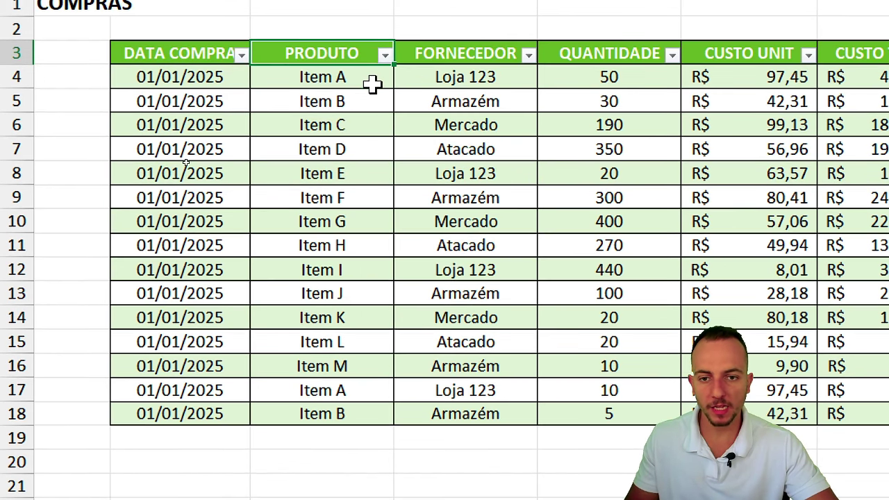
pyautogui.click(378, 82)
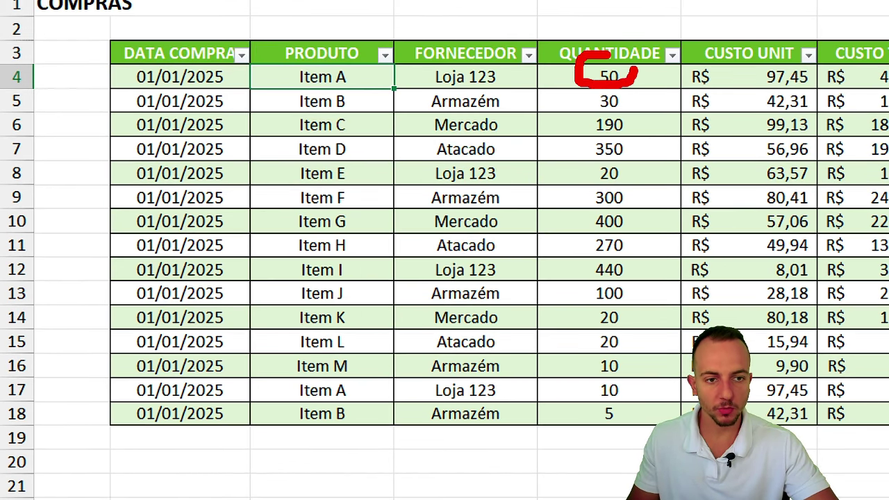
pyautogui.moveTo(611, 55); pyautogui.dragTo(606, 109)
pyautogui.hotkey('ctrl', 'z')
pyautogui.moveTo(609, 55); pyautogui.dragTo(605, 61)
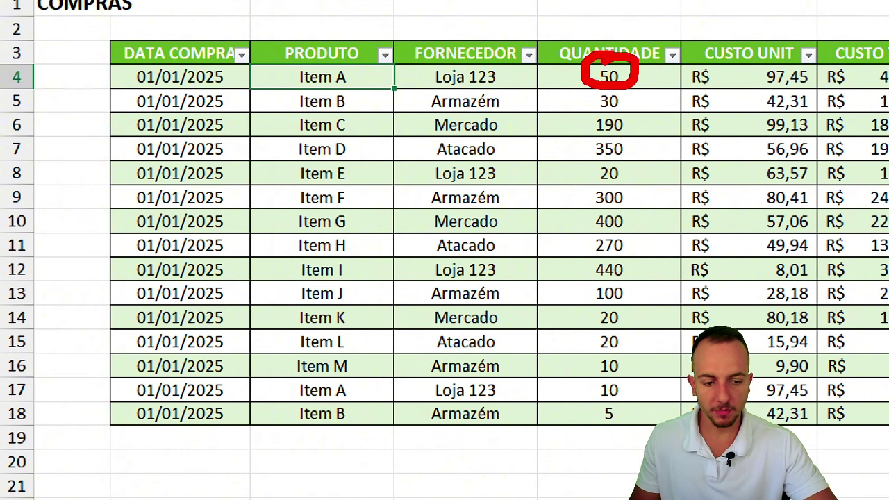
pyautogui.moveTo(614, 367); pyautogui.dragTo(628, 371)
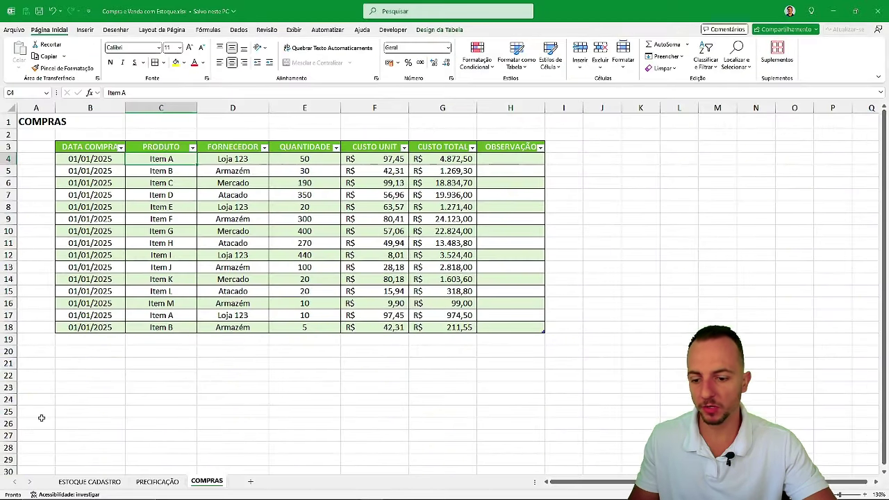
pyautogui.click(90, 481)
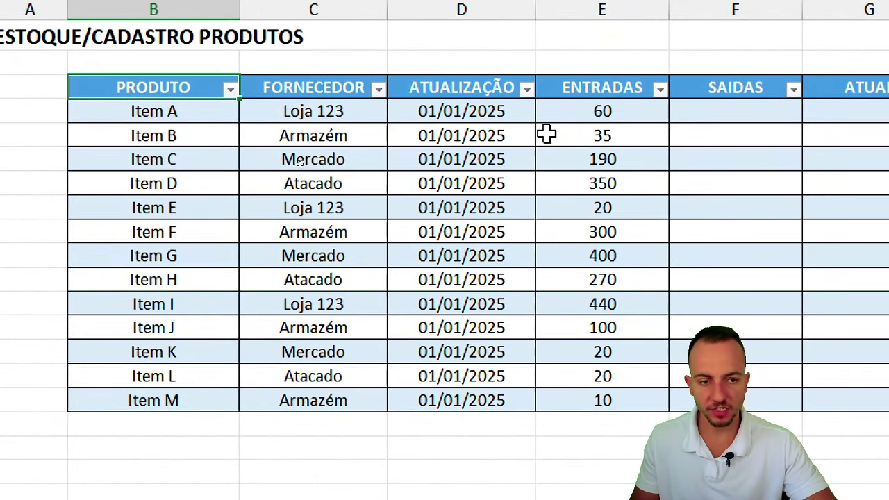
# Point out Item A's updated ENTRADAS value of 60.
pyautogui.moveTo(620, 84)
pyautogui.mouseDown()
pyautogui.moveTo(571, 113)
pyautogui.moveTo(685, 327)
pyautogui.moveTo(604, 87)
pyautogui.moveTo(589, 123)
pyautogui.moveTo(601, 90)
pyautogui.mouseUp()
pyautogui.press('e')
pyautogui.moveTo(630, 125); pyautogui.dragTo(678, 186)
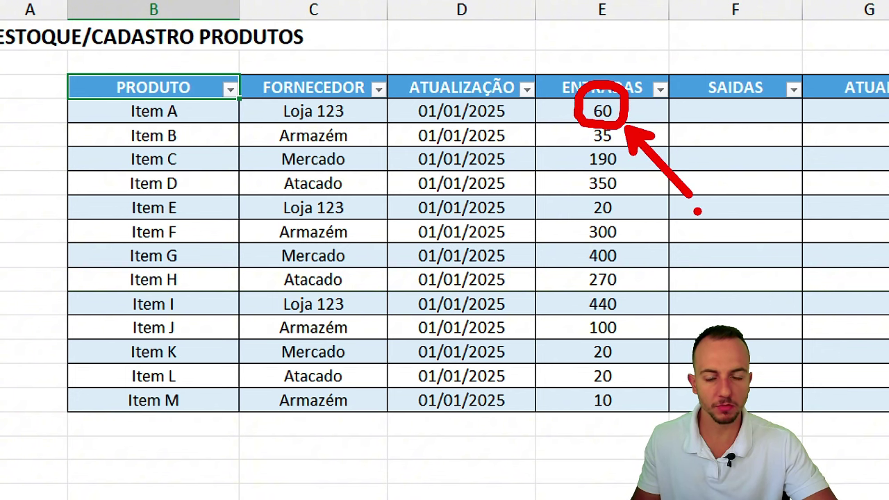
pyautogui.press('Escape')
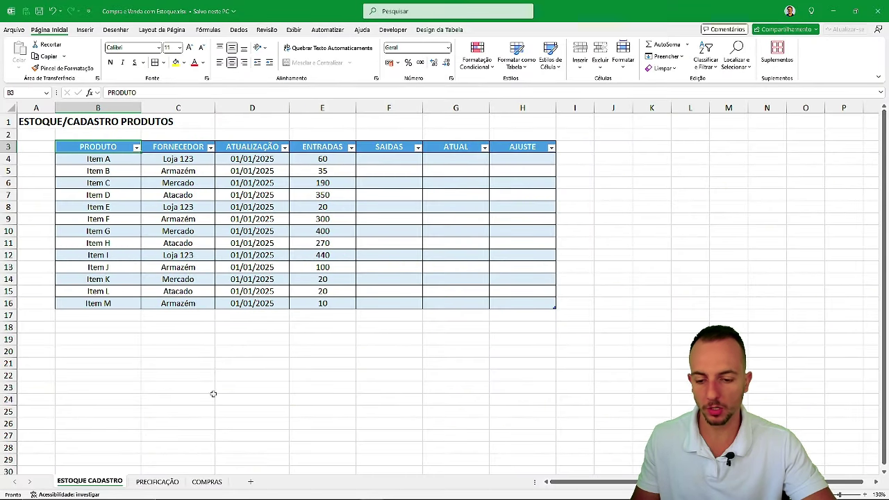
# Flip through the COMPRAS, ESTOQUE CADASTRO and PRECIFICAÇÃO sheets, ending on COMPRAS.
pyautogui.click(207, 481)
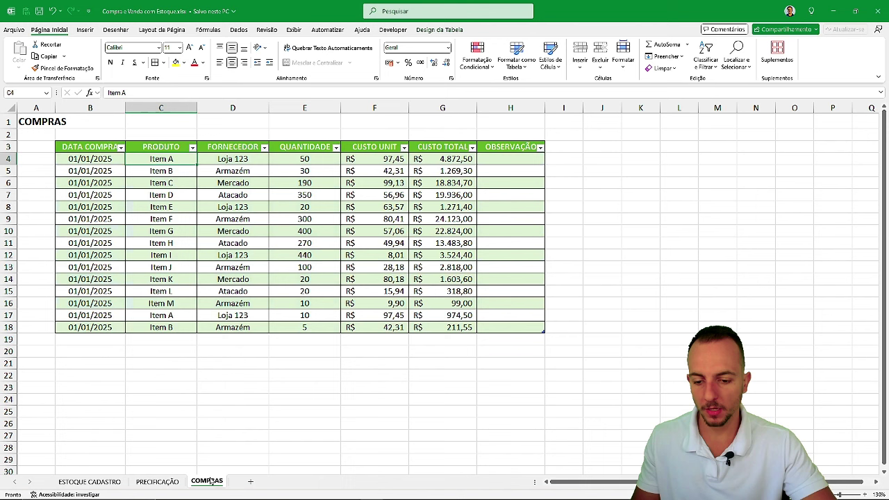
pyautogui.click(107, 480)
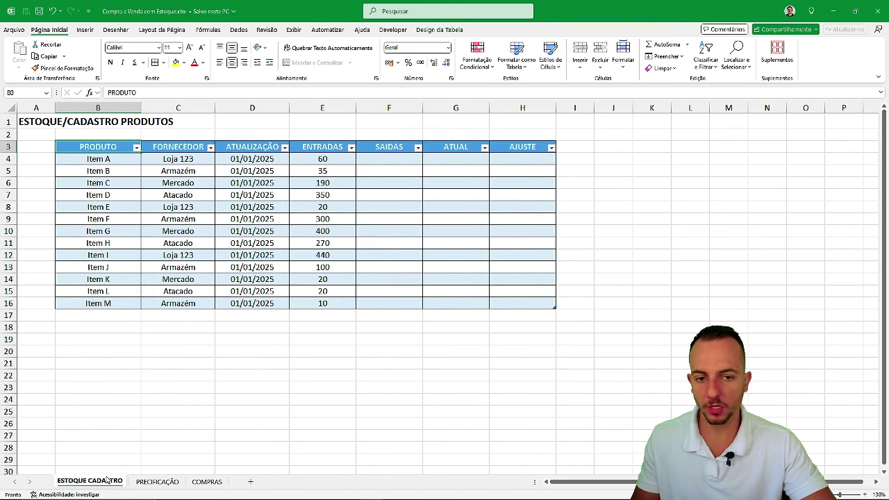
pyautogui.click(145, 483)
pyautogui.click(211, 482)
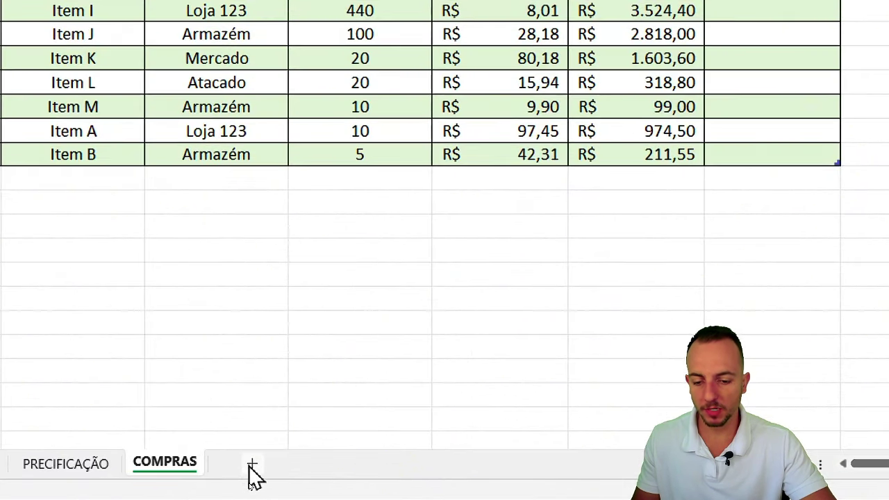
# Add a new worksheet and rename it VENDAS.
pyautogui.click(249, 482)
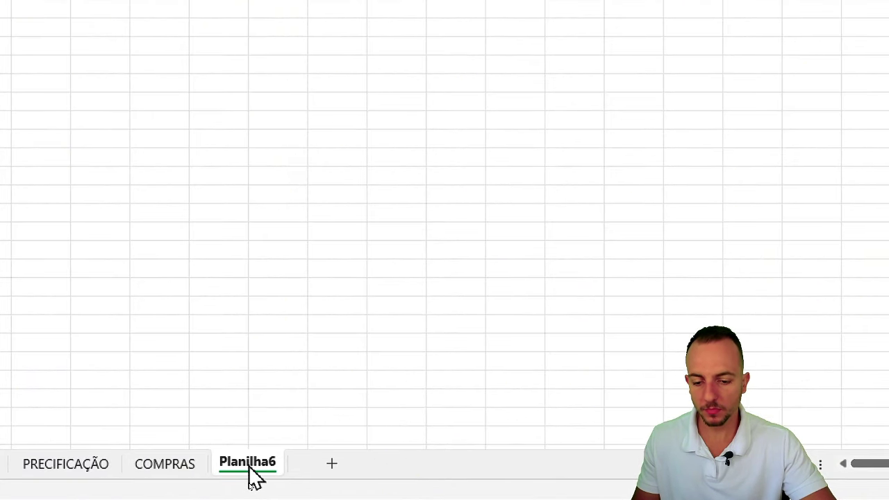
pyautogui.rightClick(249, 486)
pyautogui.click(339, 236)
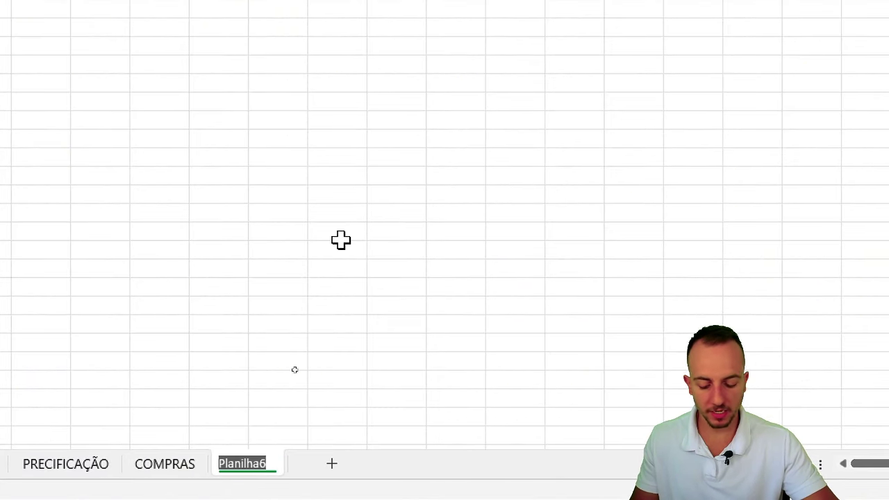
pyautogui.write('VENDAS')
pyautogui.press('Return')
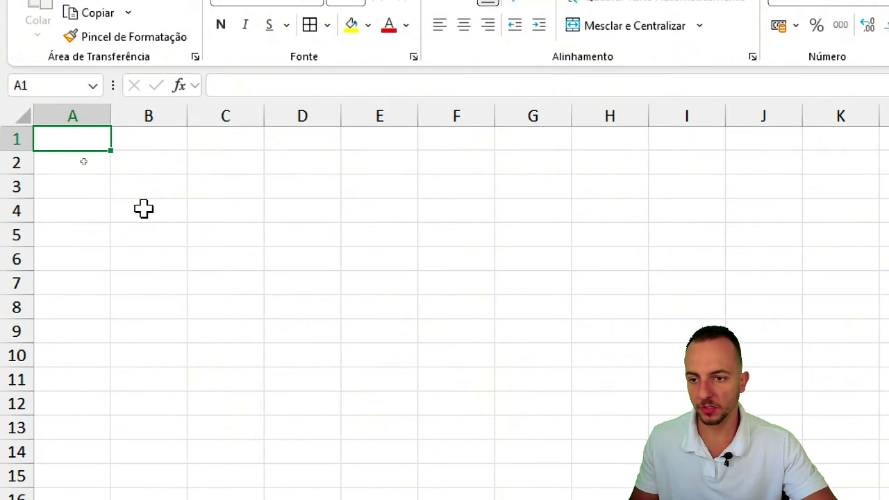
# Type a bold 14-point VENDAS title in A1.
pyautogui.write('VENDAS')
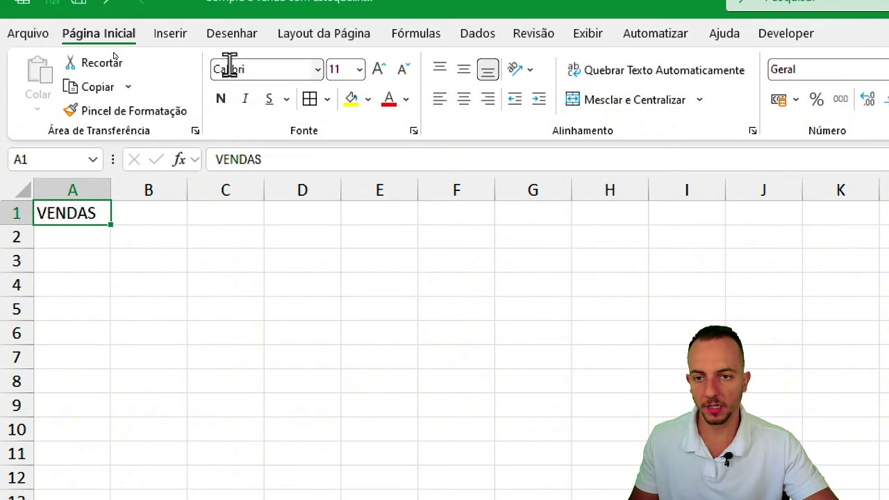
pyautogui.click(221, 99)
pyautogui.click(378, 69)
pyautogui.click(378, 69)
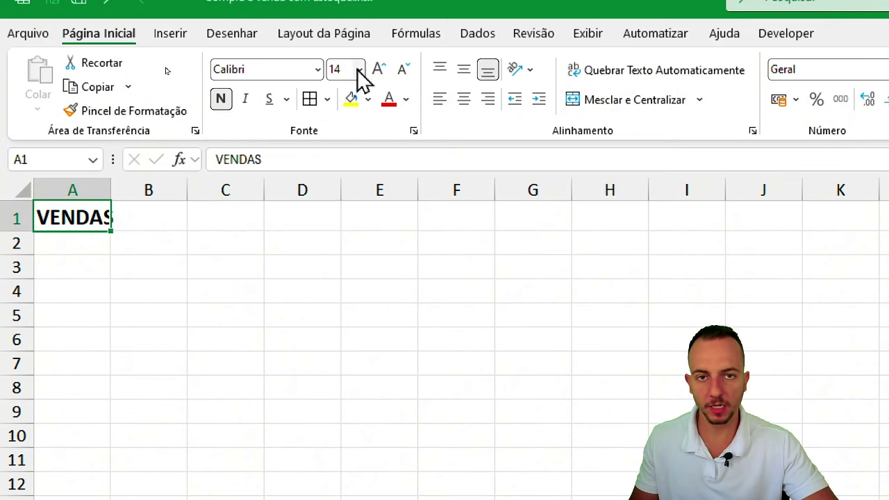
pyautogui.click(159, 268)
pyautogui.hotkey('shift', 'space')
# Enter headers DATA VENDA, PRODUTO, CLIENTE and QUANTIDADE in B3:E3.
pyautogui.press('Home')
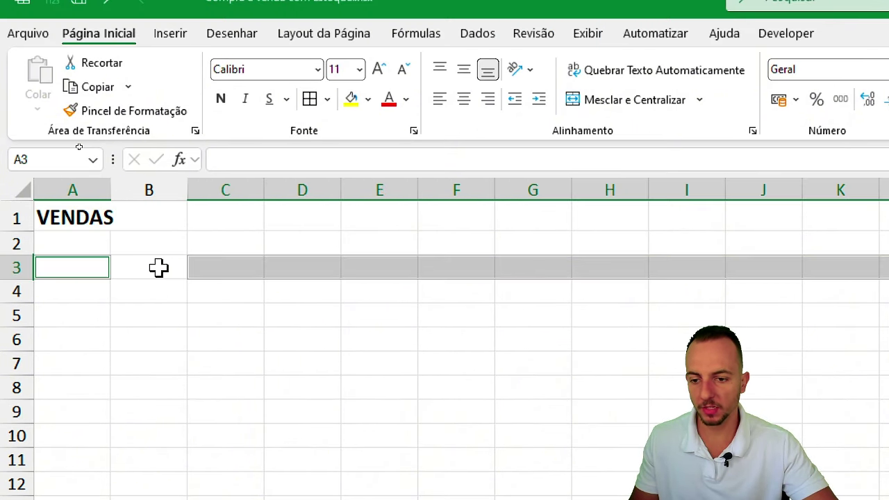
pyautogui.click(159, 267)
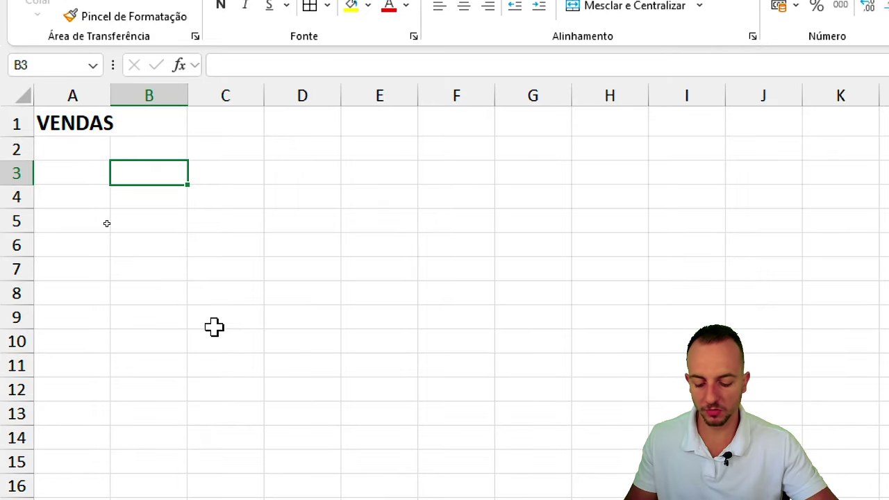
pyautogui.write('DATA VENDA')
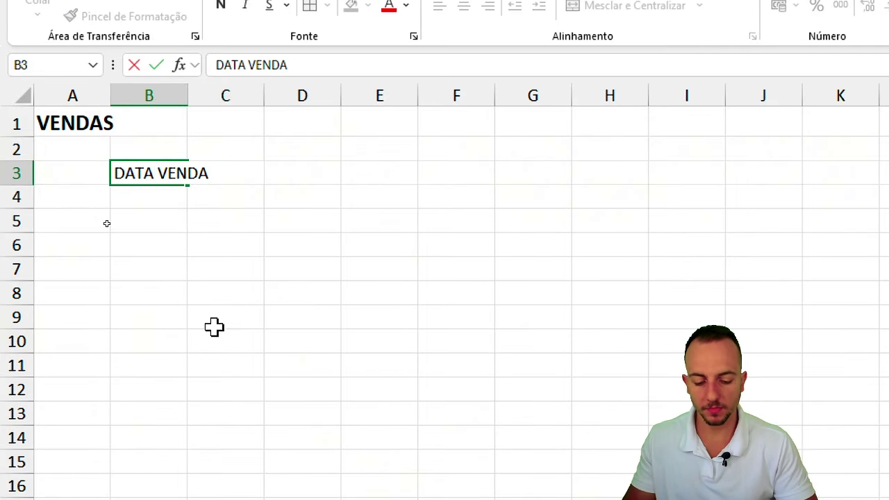
pyautogui.press('Tab')
pyautogui.write('PRODUTO')
pyautogui.press('Tab')
pyautogui.write('C')
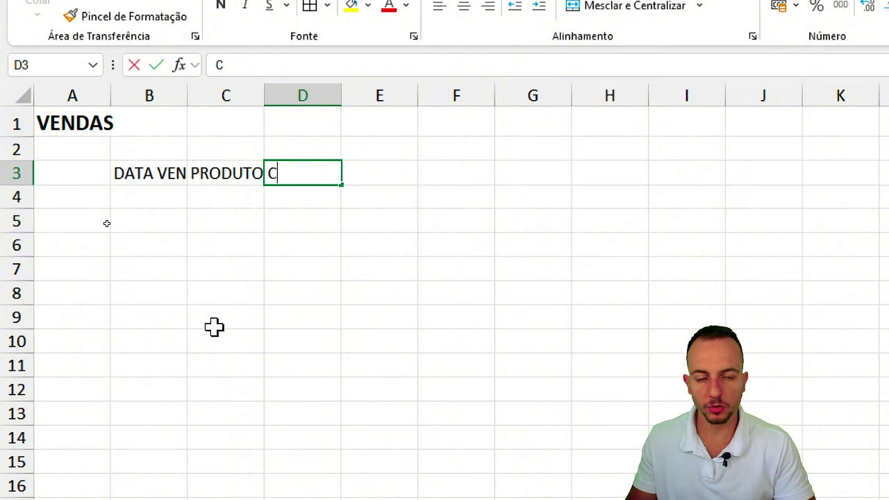
pyautogui.write('LIENTE')
pyautogui.press('Tab')
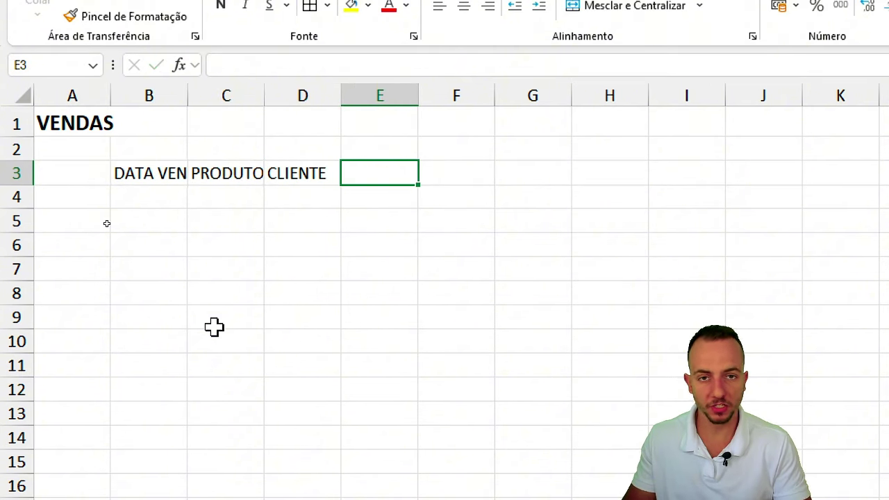
pyautogui.write('QUANTIDADE')
pyautogui.press('Tab')
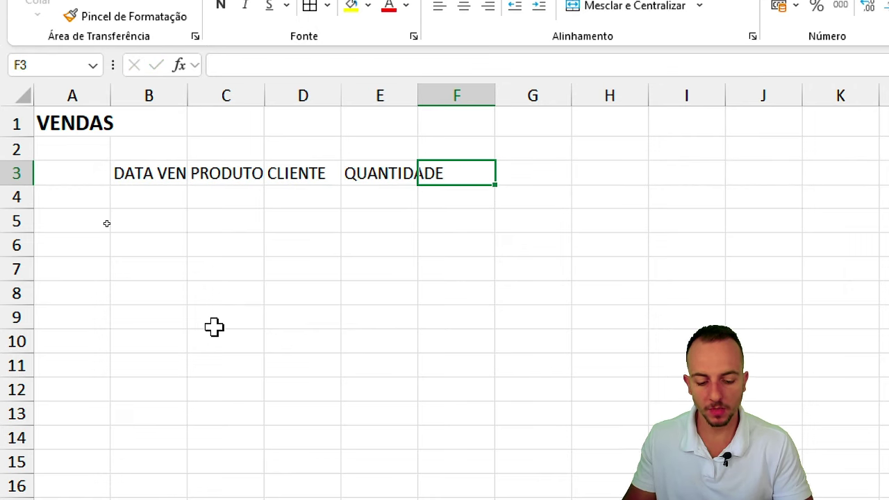
# Enter headers VENDA UNIT, VENDA TOTAL and OBSERVAÇÃO in F3:H3, correcting the mistyped CUSTO headers.
pyautogui.write('CUSTO UNIT')
pyautogui.press('Tab')
pyautogui.write('CUSTO')
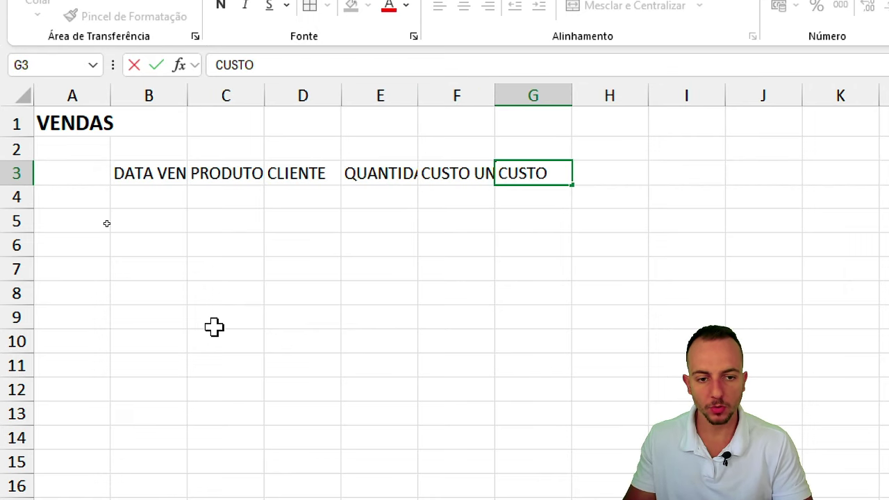
pyautogui.write(' TAOL')
pyautogui.press('Escape')
pyautogui.press('Left')
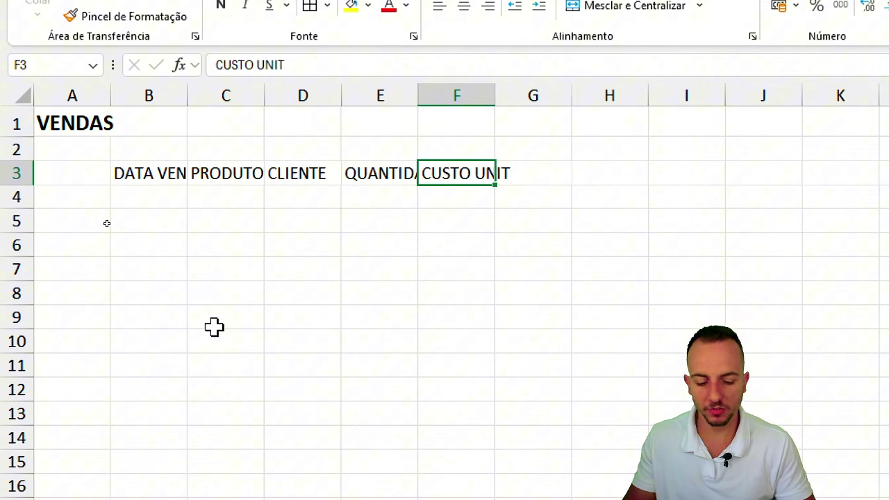
pyautogui.write('V')
pyautogui.write('NIT')
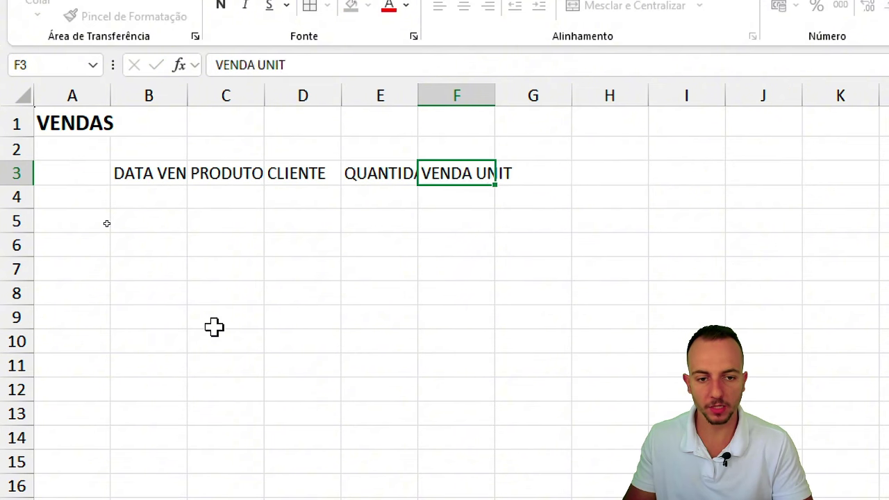
pyautogui.press('Tab')
pyautogui.write('VENDA TOTAL')
pyautogui.press('Tab')
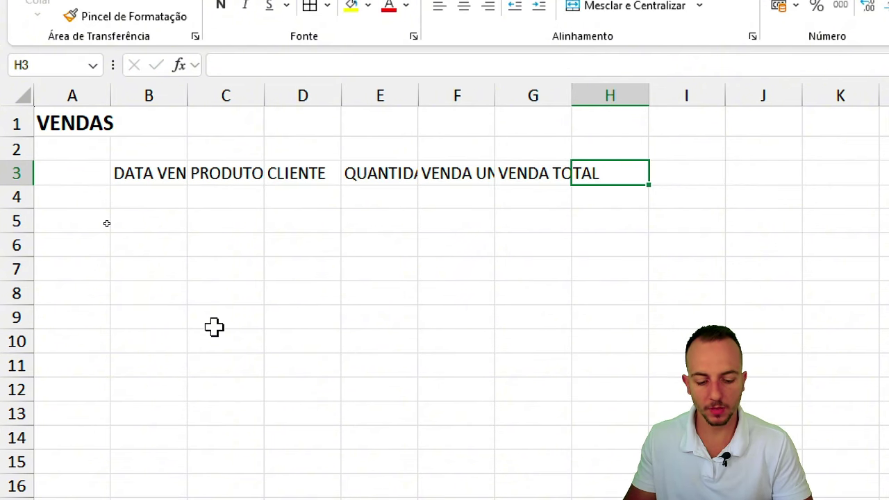
pyautogui.write('OBS')
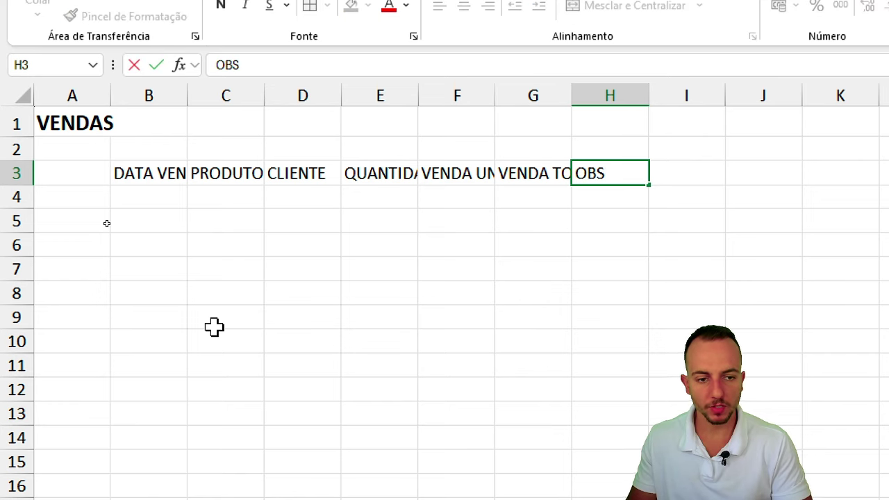
pyautogui.write('ERVAÇÃO')
pyautogui.press('Return')
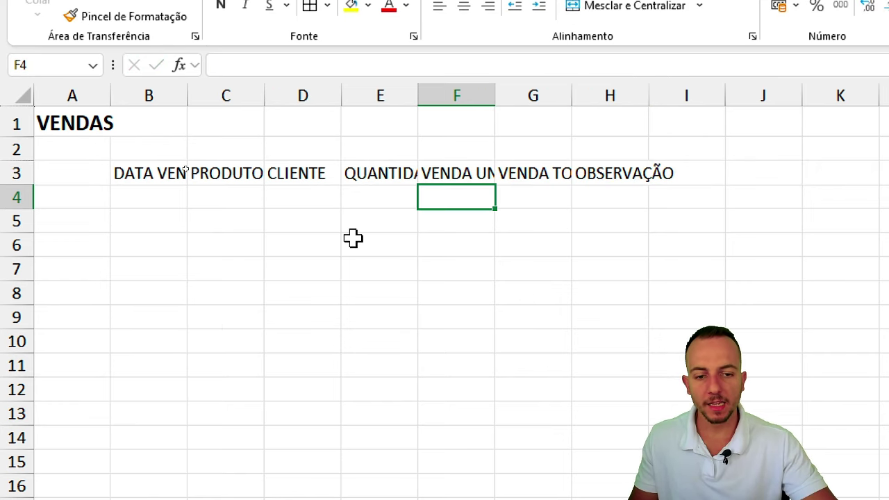
pyautogui.moveTo(452, 173); pyautogui.dragTo(452, 214)
pyautogui.click(454, 201)
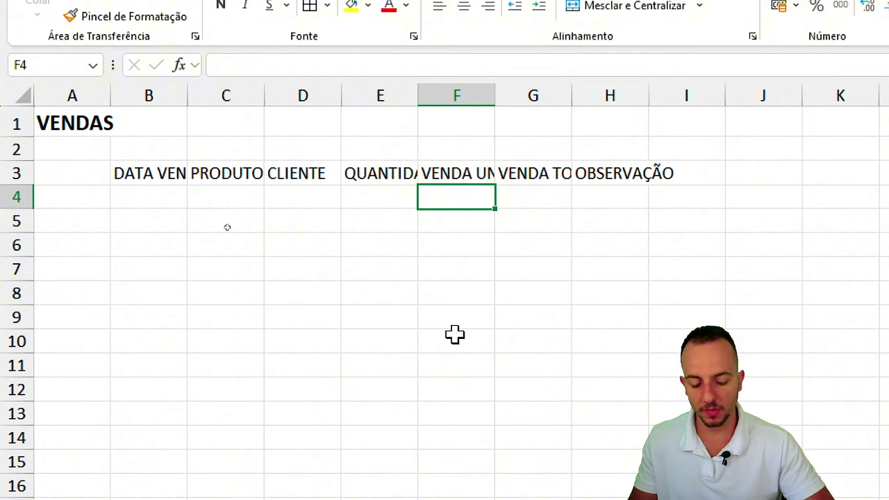
pyautogui.write('PROCV')
pyautogui.press('Return')
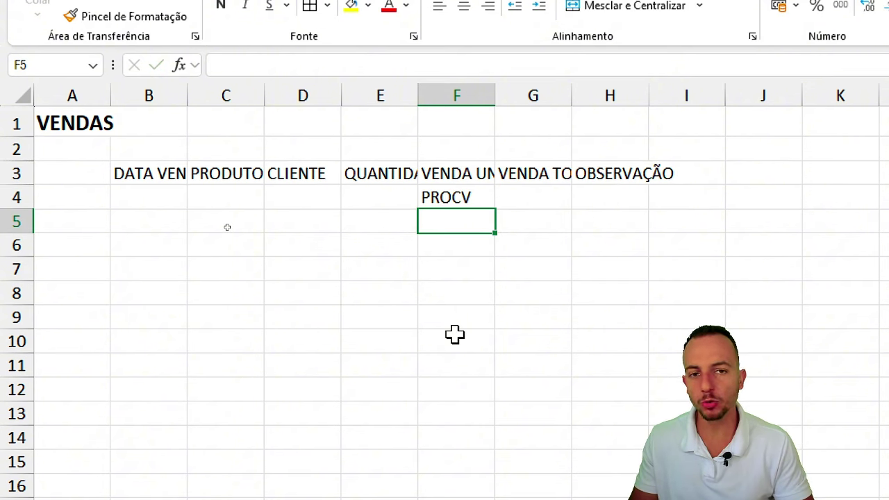
pyautogui.click(448, 197)
pyautogui.moveTo(250, 197); pyautogui.dragTo(475, 192)
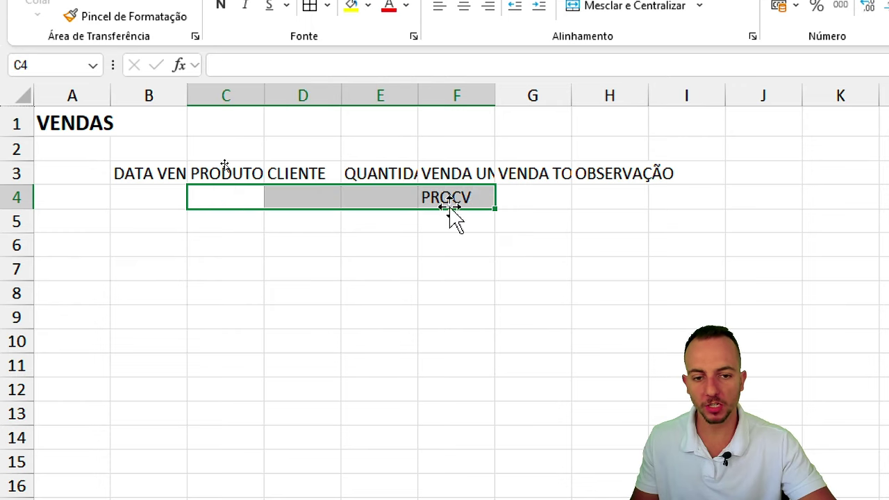
pyautogui.click(464, 199)
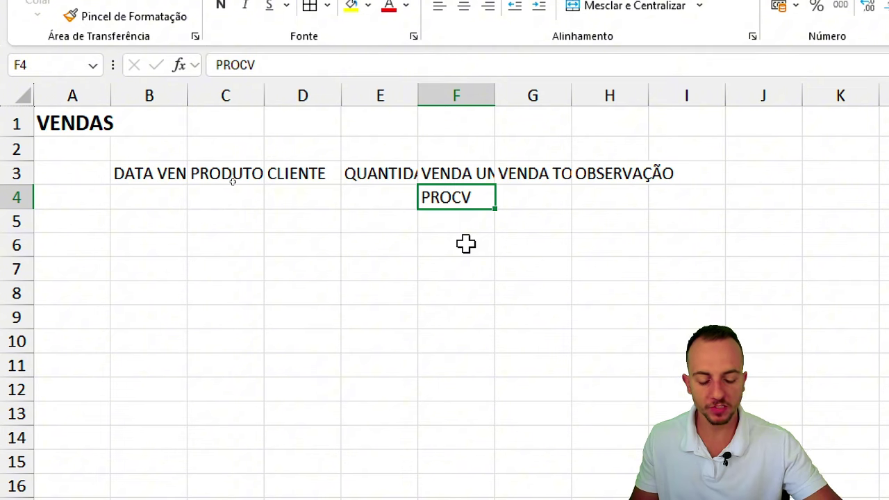
pyautogui.press('Delete')
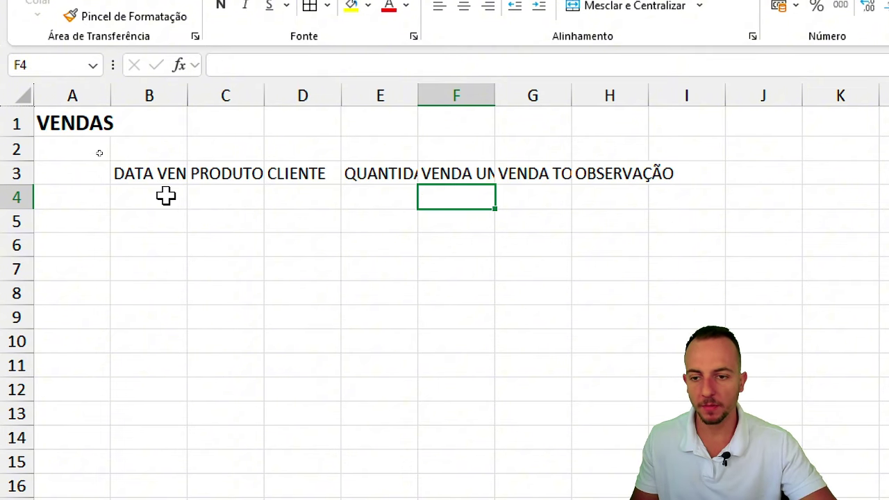
pyautogui.moveTo(237, 175); pyautogui.dragTo(240, 238)
pyautogui.click(242, 201)
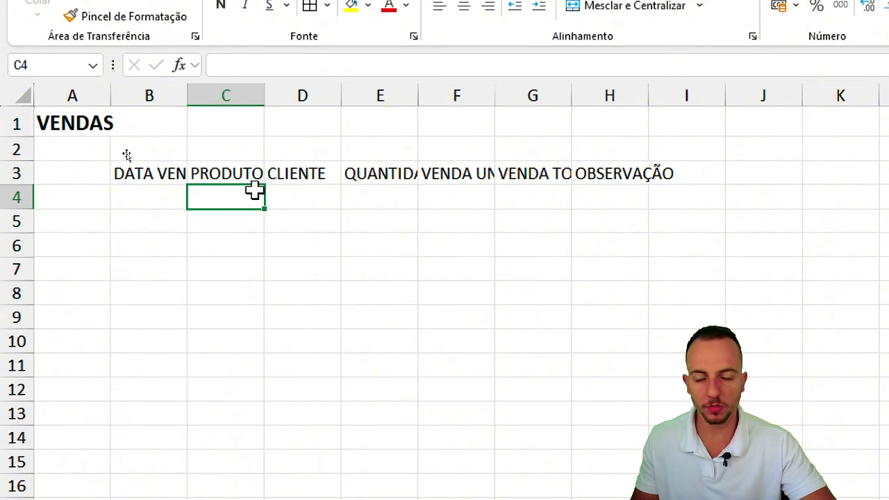
pyautogui.moveTo(246, 174); pyautogui.dragTo(255, 213)
pyautogui.moveTo(484, 174); pyautogui.dragTo(478, 244)
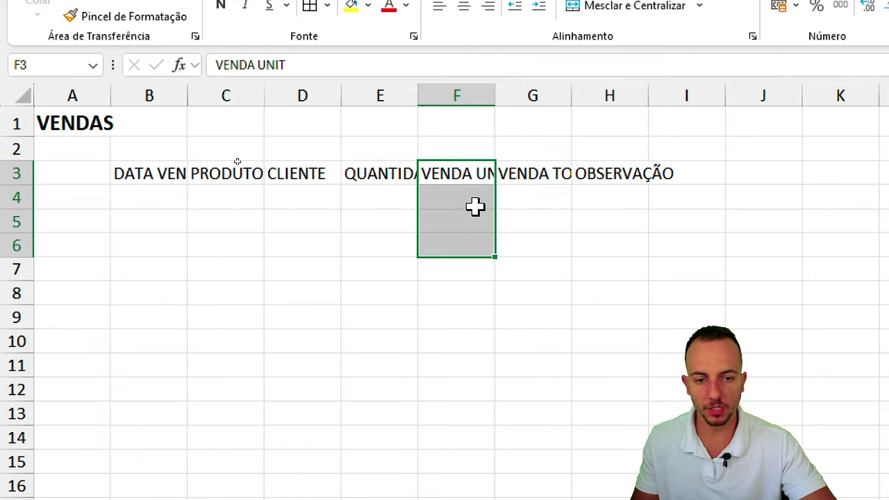
pyautogui.click(465, 198)
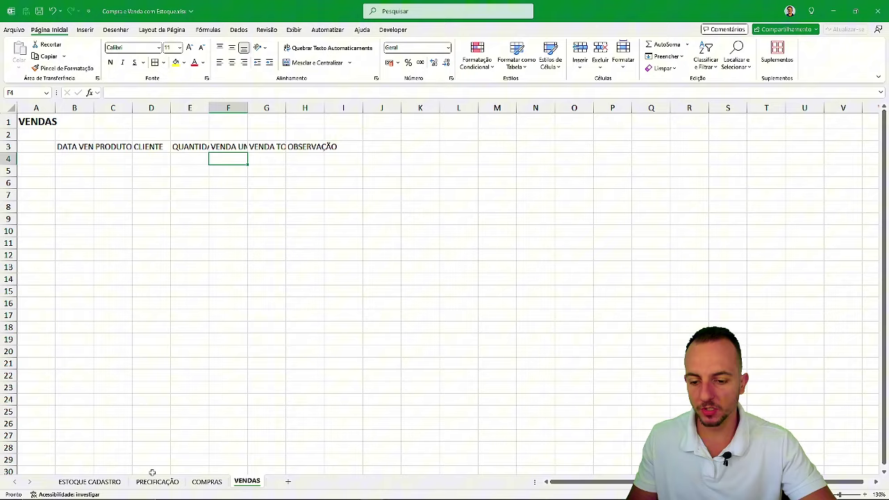
pyautogui.click(156, 481)
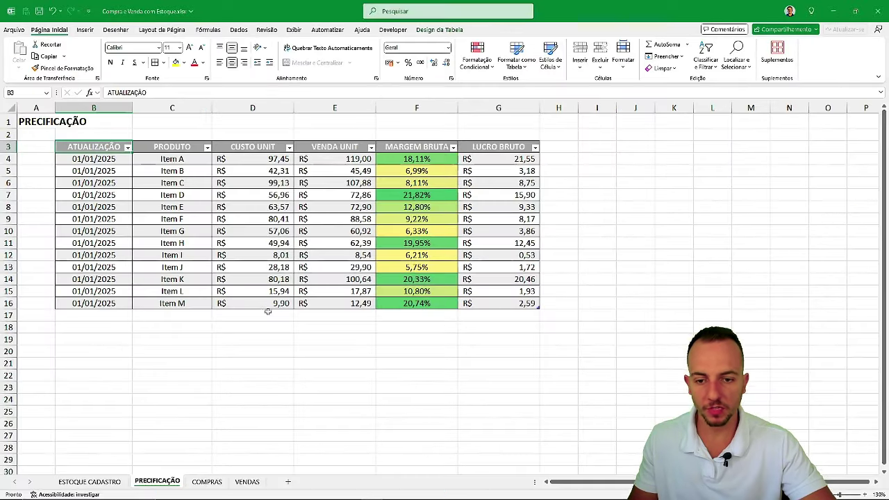
pyautogui.click(247, 481)
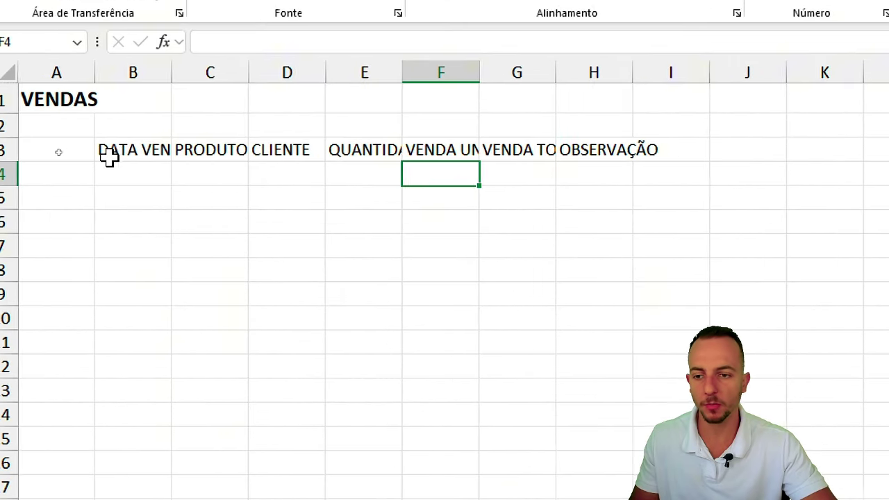
# Enter the sale date 01/01/2025 in B4 and widen column B to show it.
pyautogui.click(88, 158)
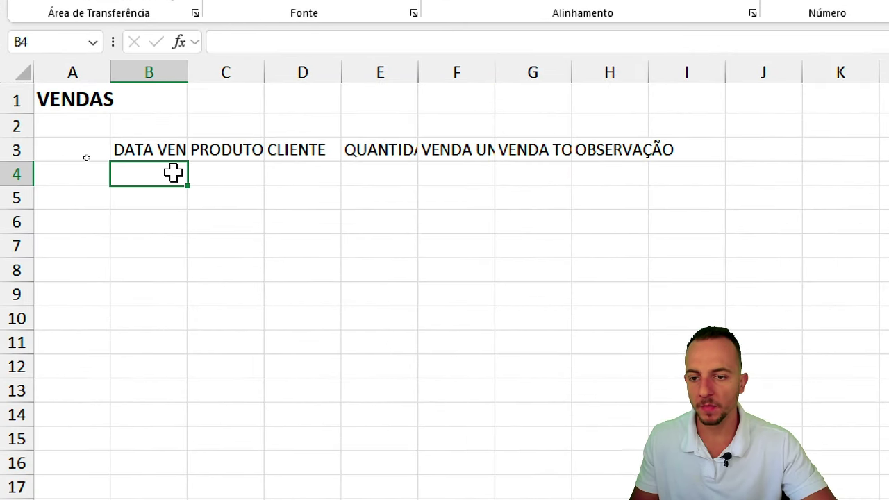
pyautogui.write('01/01')
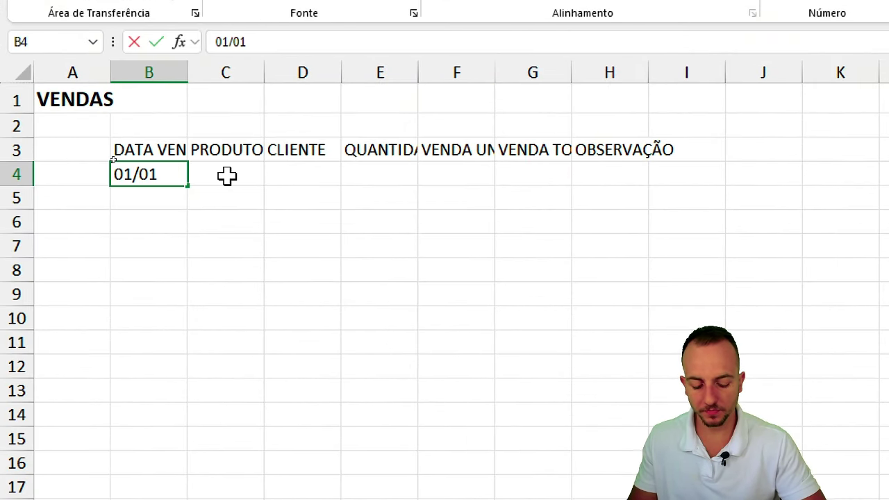
pyautogui.write('/2025')
pyautogui.press('Return')
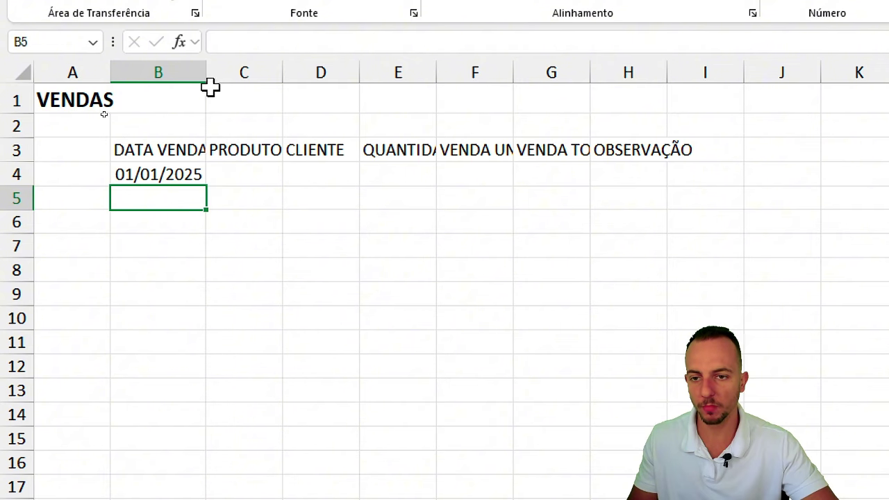
pyautogui.moveTo(207, 82); pyautogui.dragTo(229, 82)
pyautogui.moveTo(298, 70); pyautogui.dragTo(361, 72)
# Enter Item A as the product and a customer's name in the CLIENTE cell.
pyautogui.click(333, 166)
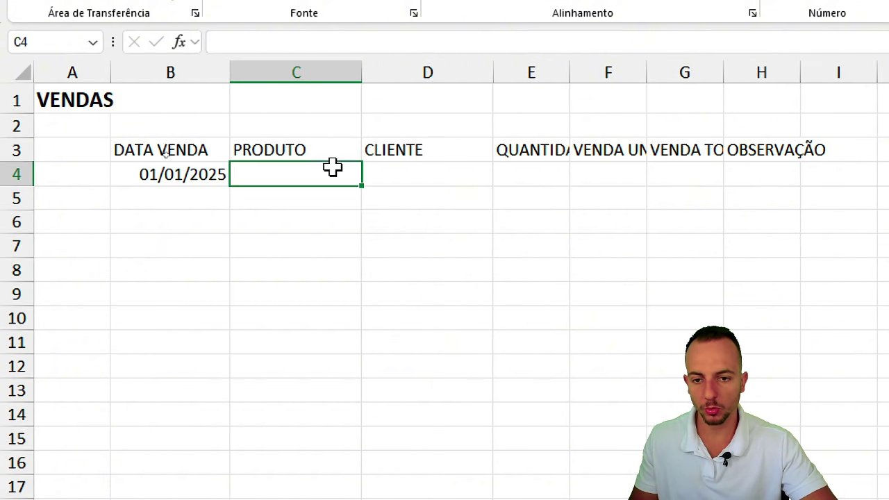
pyautogui.write('ITEM')
pyautogui.press('Escape')
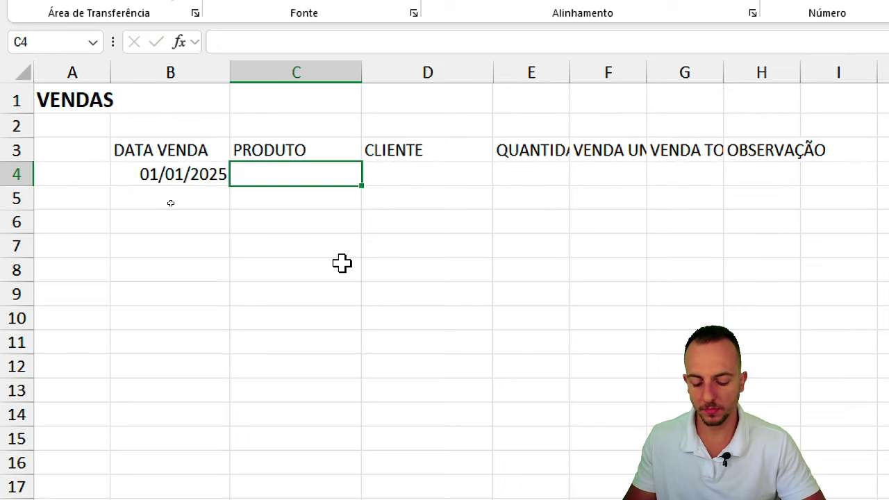
pyautogui.write('Item A')
pyautogui.press('Tab')
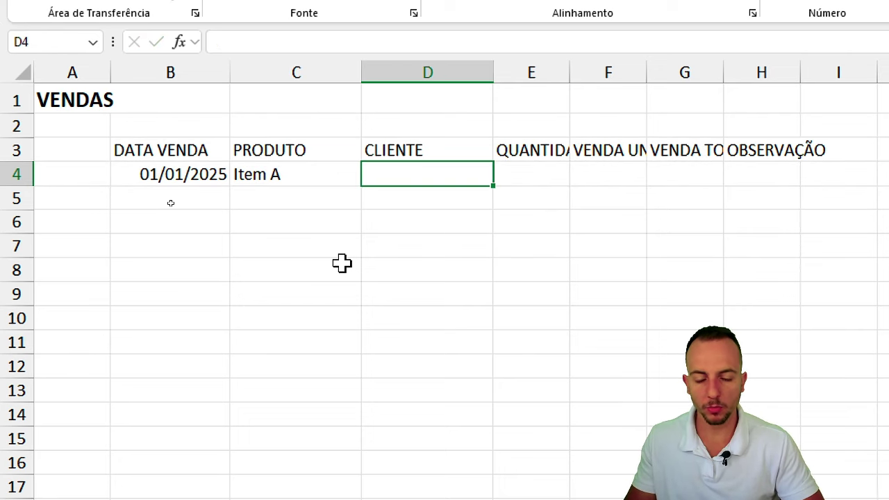
pyautogui.write('João')
pyautogui.press('Return')
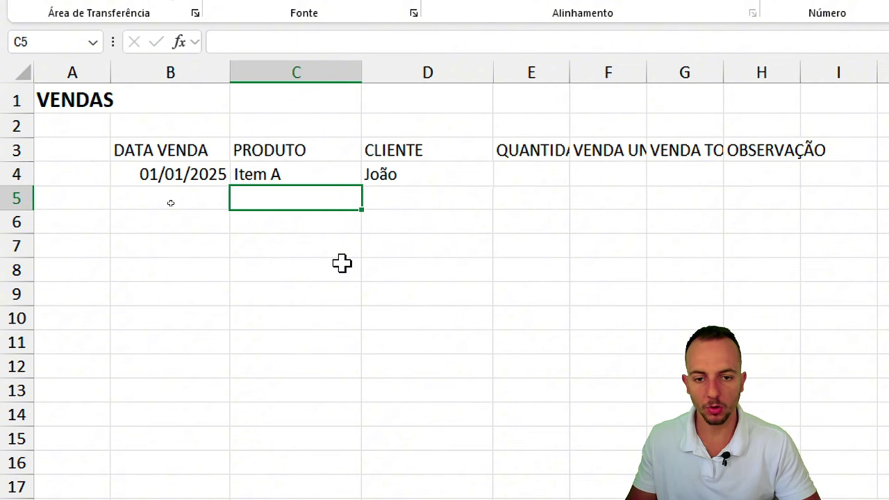
pyautogui.click(440, 175)
# Widen the QUANTIDADE column and enter a quantity of 15.
pyautogui.hscroll(3, 599, 219)
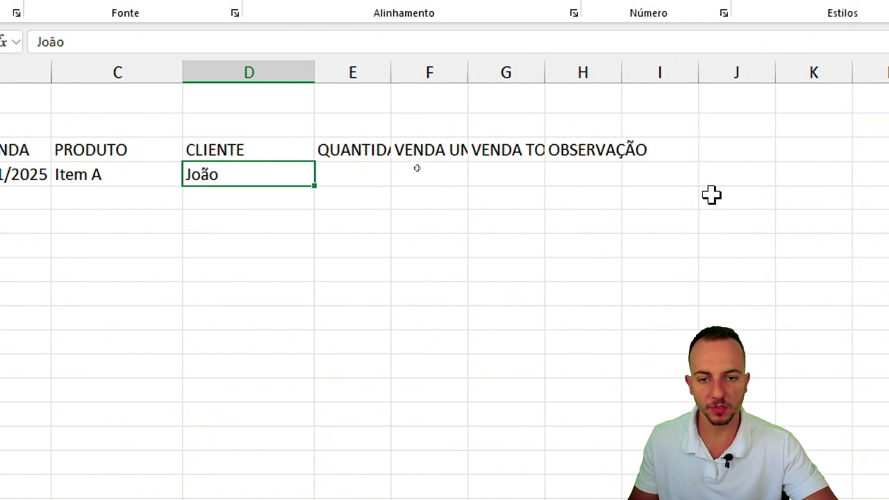
pyautogui.click(363, 69)
pyautogui.moveTo(391, 76); pyautogui.dragTo(448, 76)
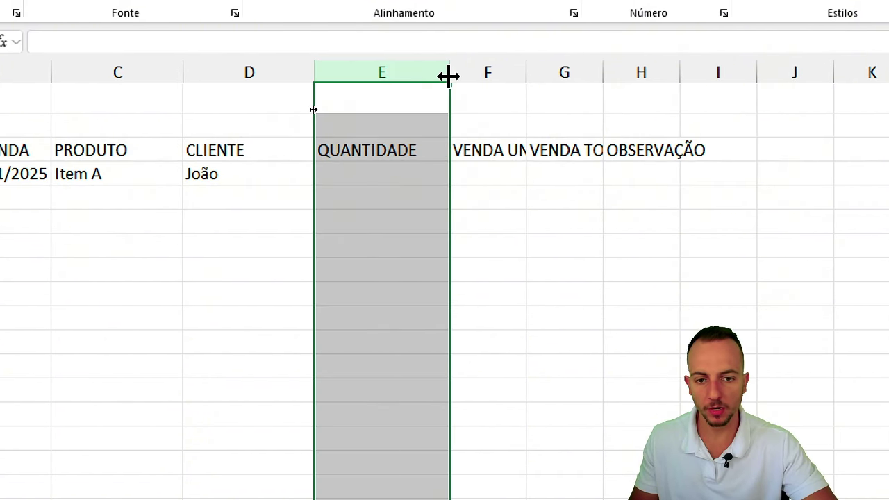
pyautogui.click(404, 172)
pyautogui.write('15')
pyautogui.press('Return')
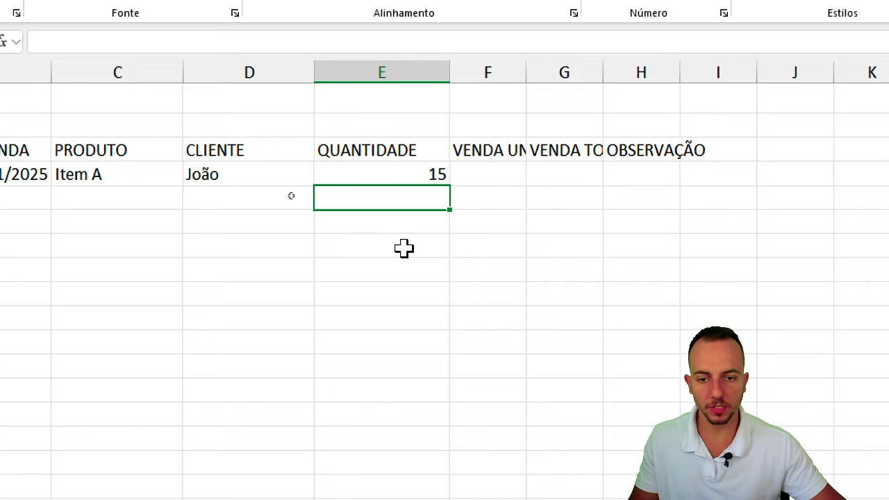
pyautogui.moveTo(521, 69); pyautogui.dragTo(572, 65)
pyautogui.click(537, 167)
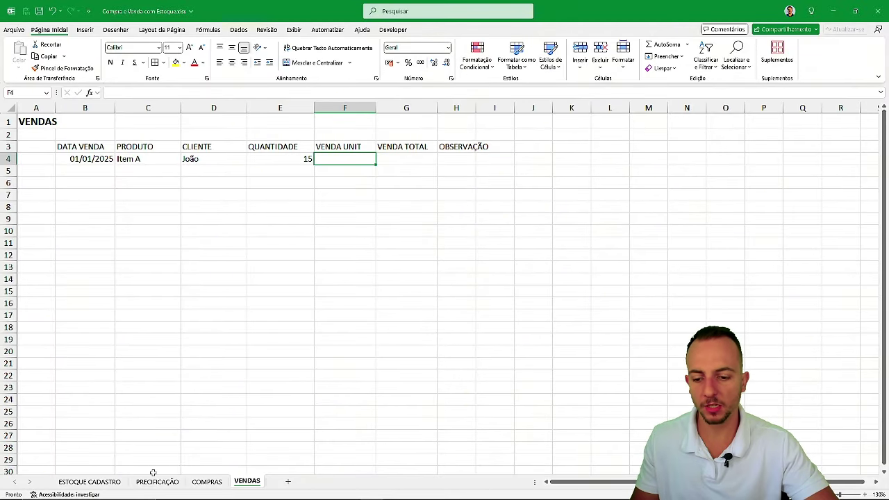
# Look up Item A's price on PRECIFICAÇÃO and enter 119 as the unit price.
pyautogui.click(158, 482)
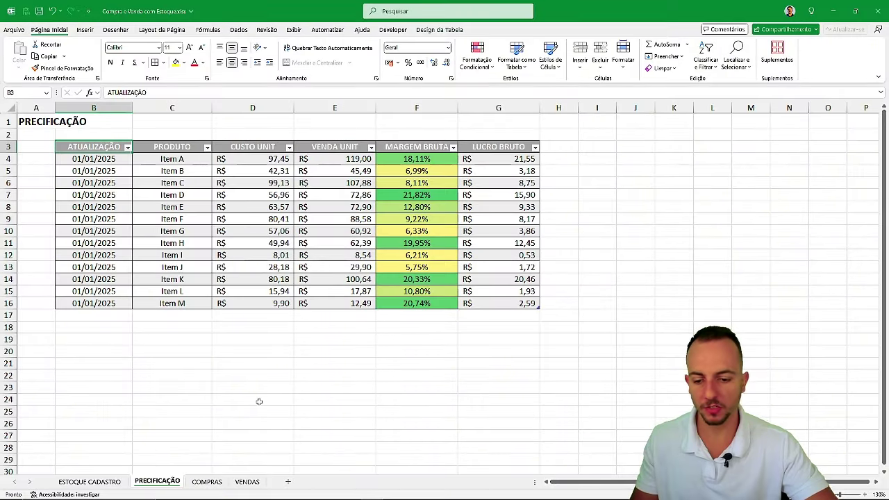
pyautogui.click(238, 482)
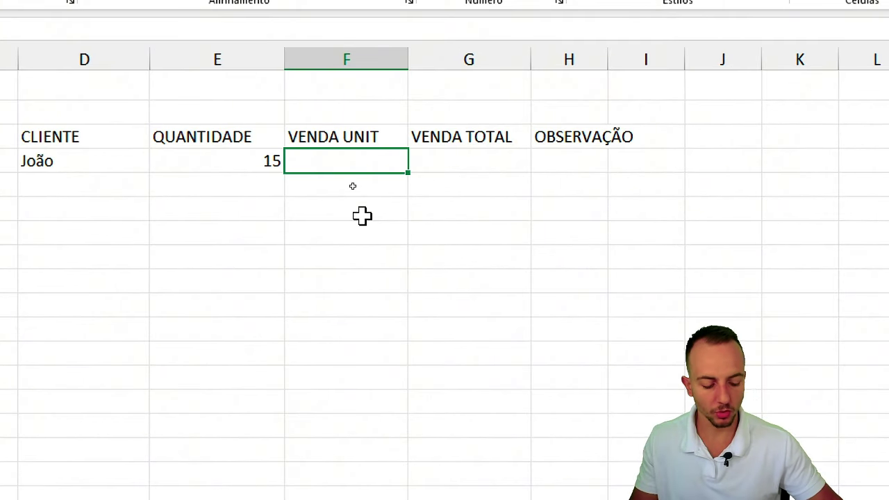
pyautogui.write('119')
pyautogui.hotkey('ctrl', 'Return')
pyautogui.press('Return')
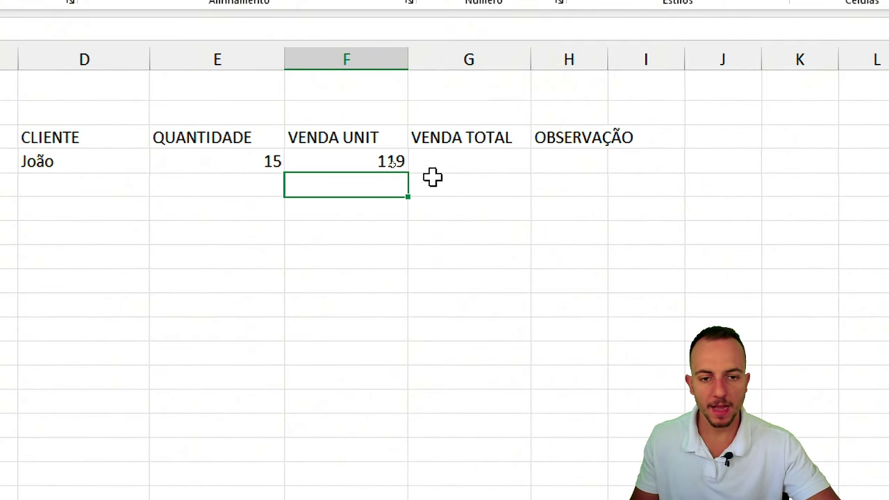
# Make VENDA TOTAL =E4*F4, giving 1785, and select the price and total cells.
pyautogui.click(464, 161)
pyautogui.write('=')
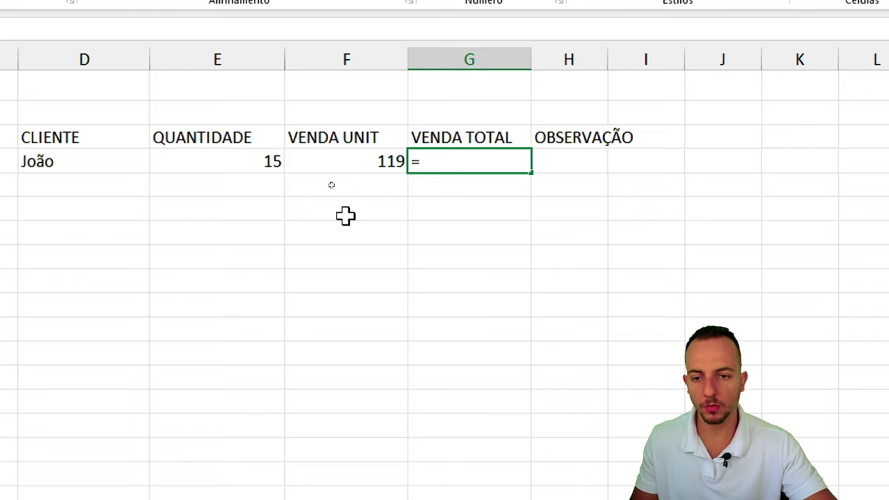
pyautogui.click(257, 167)
pyautogui.write('*')
pyautogui.click(326, 168)
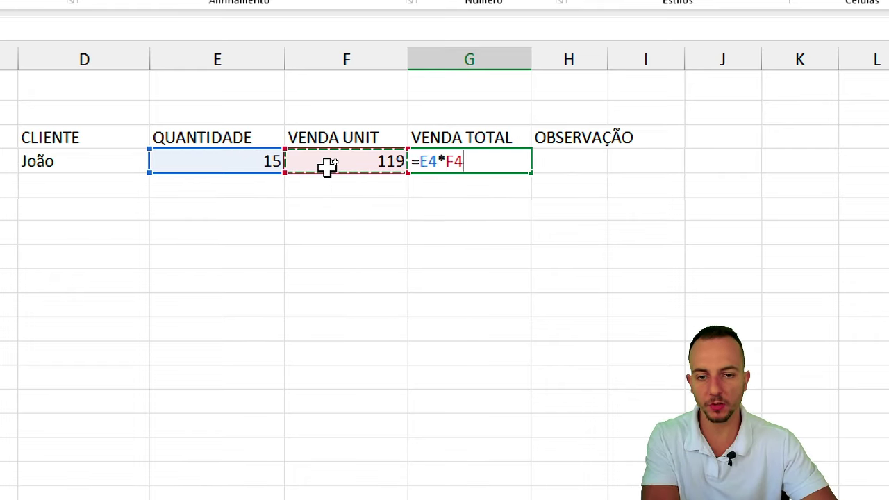
pyautogui.press('Return')
pyautogui.moveTo(361, 164); pyautogui.dragTo(448, 161)
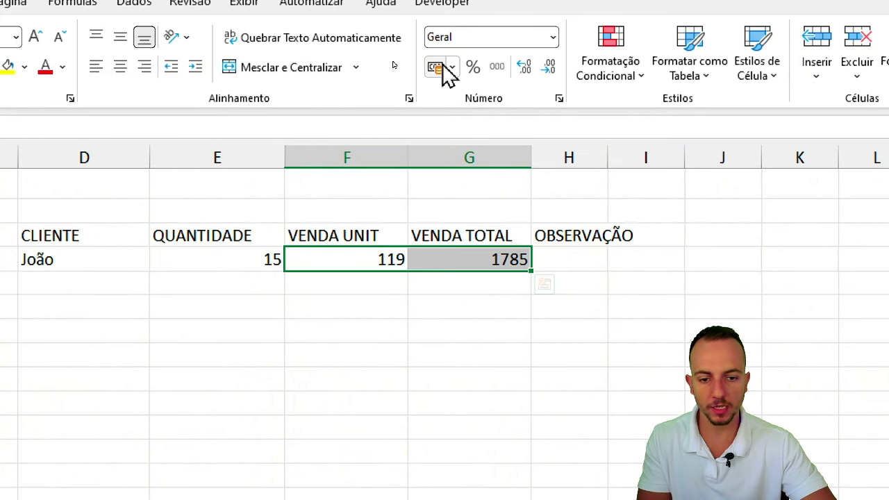
# Apply accounting format to price and total, widen OBSERVAÇÃO, then border and centre the sales rows.
pyautogui.click(443, 66)
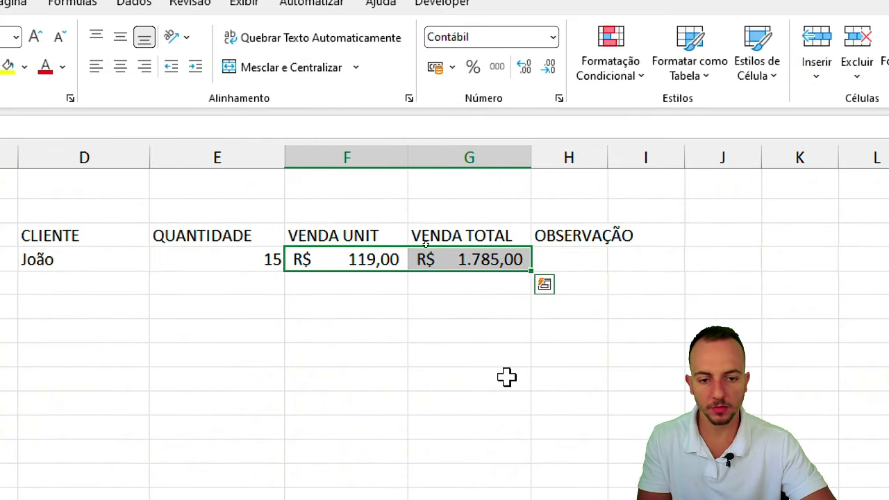
pyautogui.moveTo(608, 125); pyautogui.dragTo(683, 126)
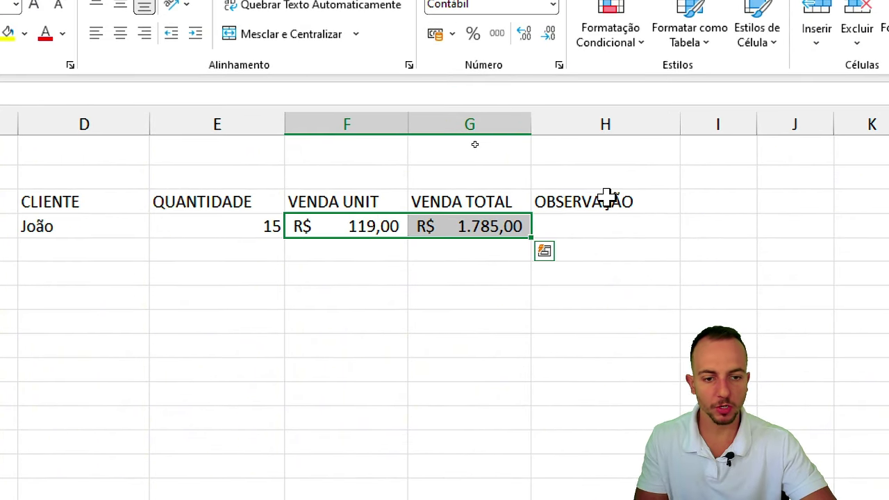
pyautogui.moveTo(607, 198); pyautogui.dragTo(111, 233)
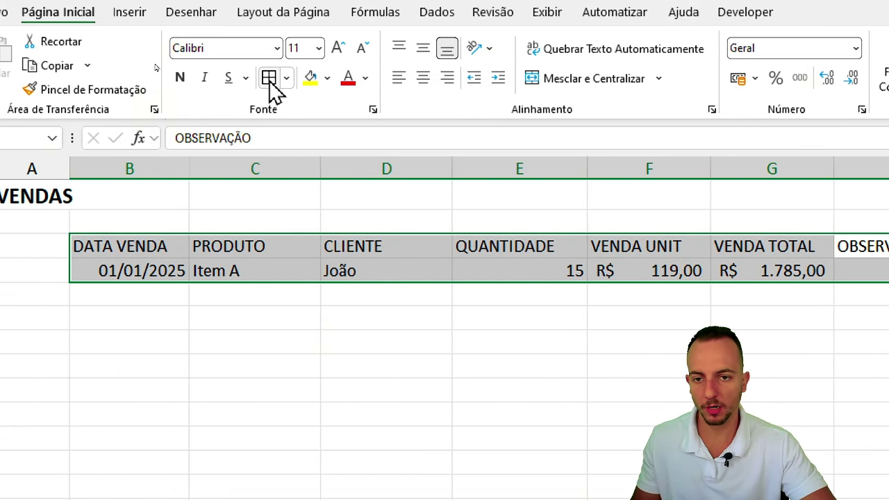
pyautogui.click(203, 33)
pyautogui.click(423, 94)
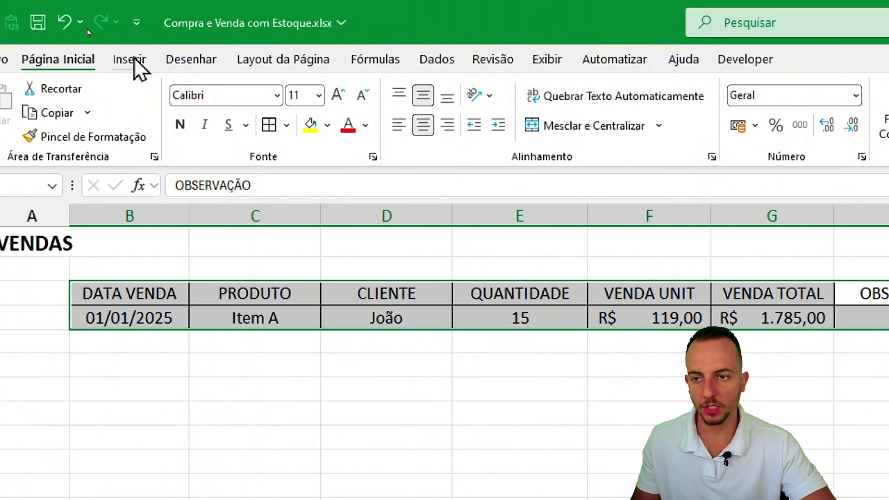
# Convert the sales range to a table with headers, style it orange, and autofit column B.
pyautogui.click(132, 61)
pyautogui.click(154, 105)
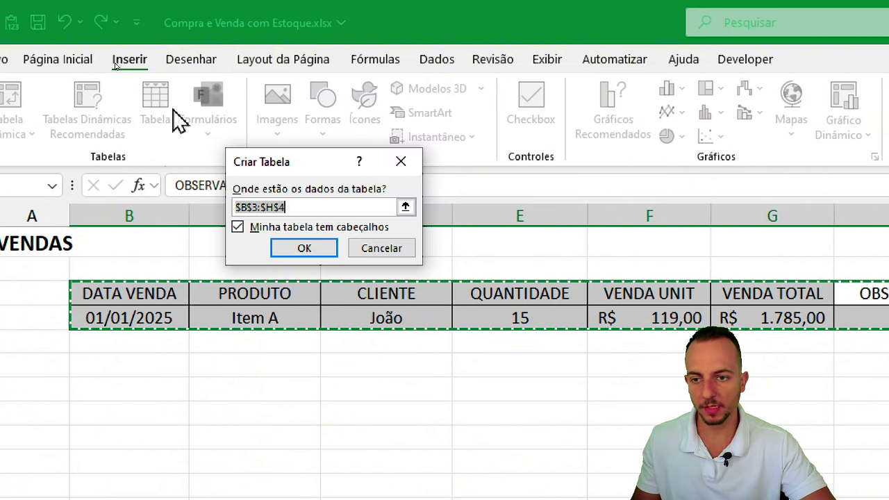
pyautogui.click(304, 248)
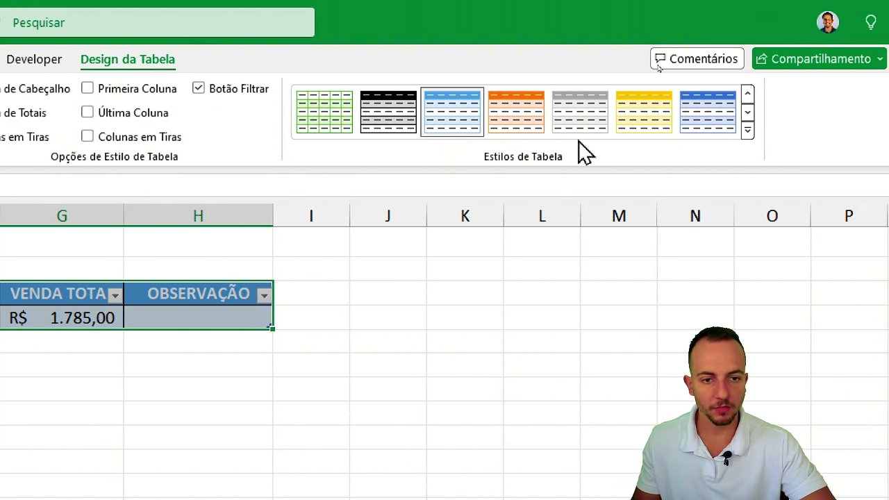
pyautogui.click(534, 130)
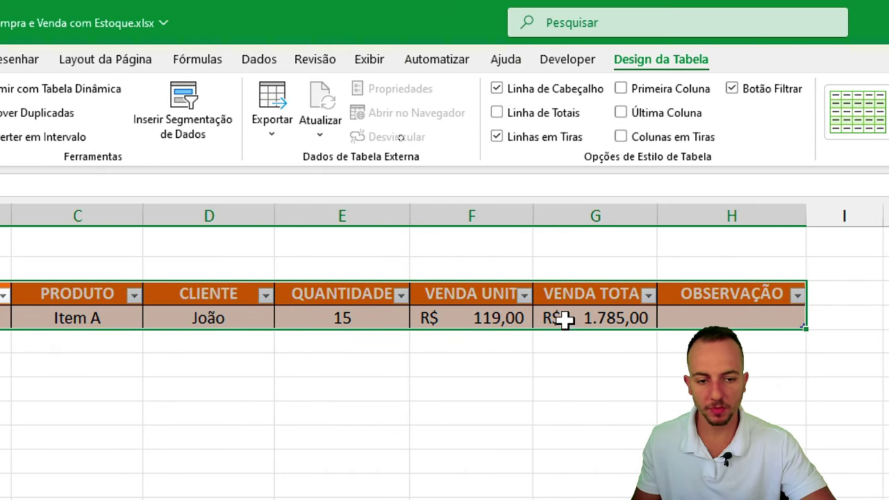
pyautogui.moveTo(585, 205)
pyautogui.mouseDown()
pyautogui.moveTo(500, 208)
pyautogui.moveTo(571, 211)
pyautogui.mouseUp()
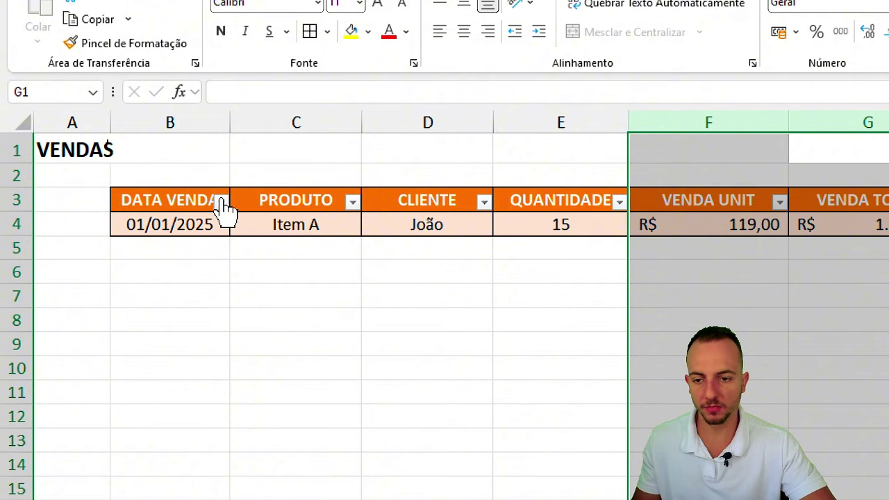
pyautogui.doubleClick(226, 121)
pyautogui.click(200, 202)
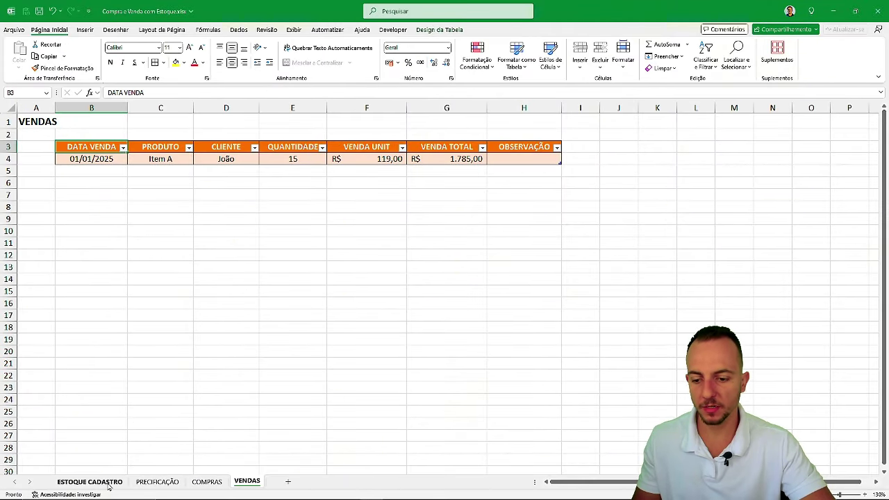
# Begin a SOMASE formula in the first SAIDAS cell, matching against VENDAS column C.
pyautogui.click(108, 485)
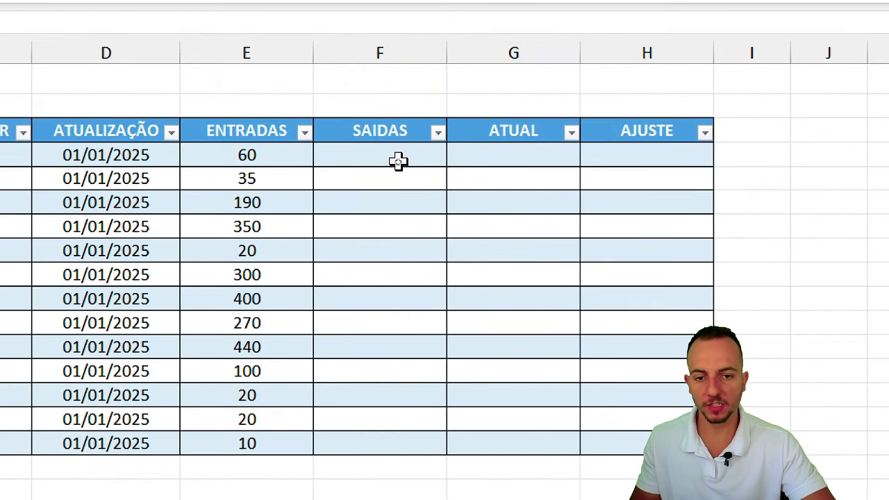
pyautogui.click(397, 161)
pyautogui.write('=')
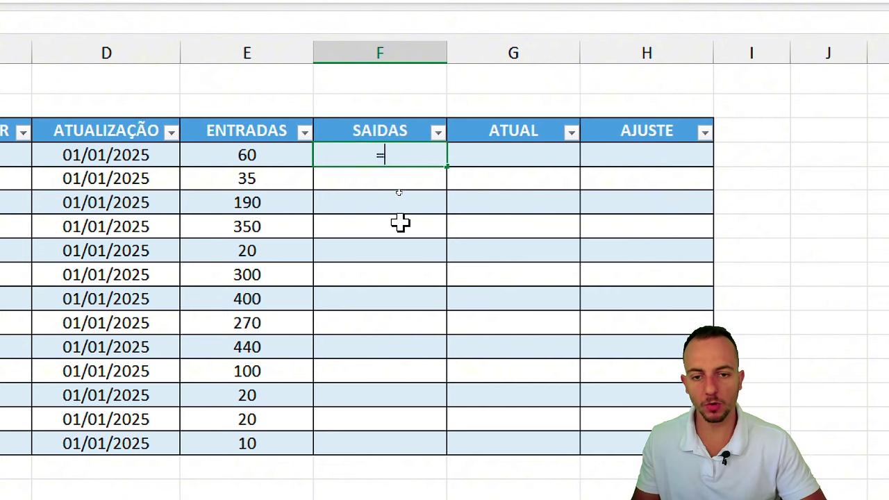
pyautogui.write('somase')
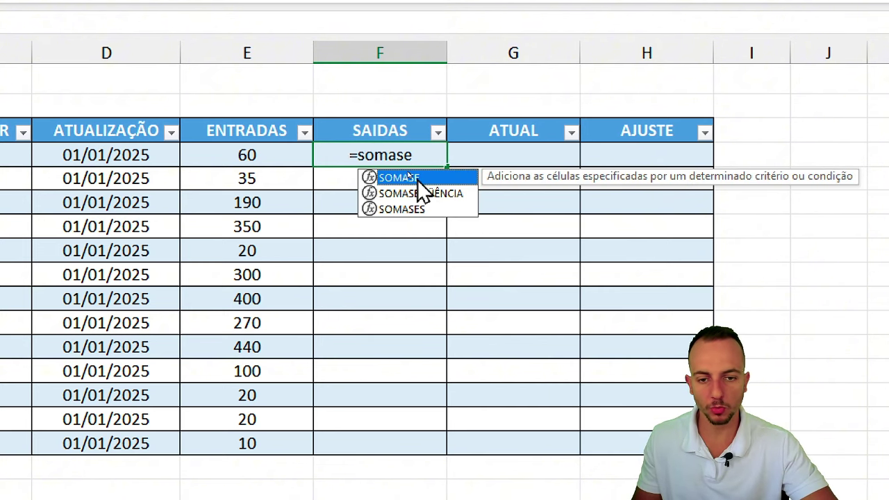
pyautogui.doubleClick(417, 179)
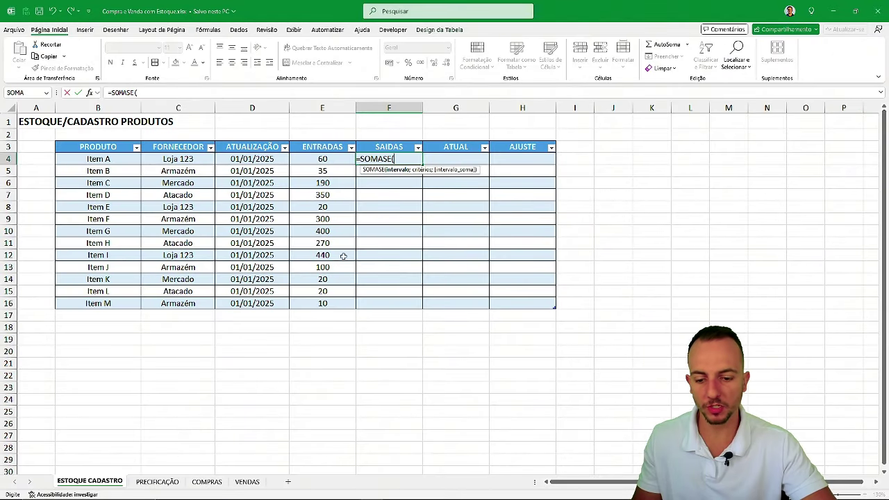
pyautogui.click(247, 481)
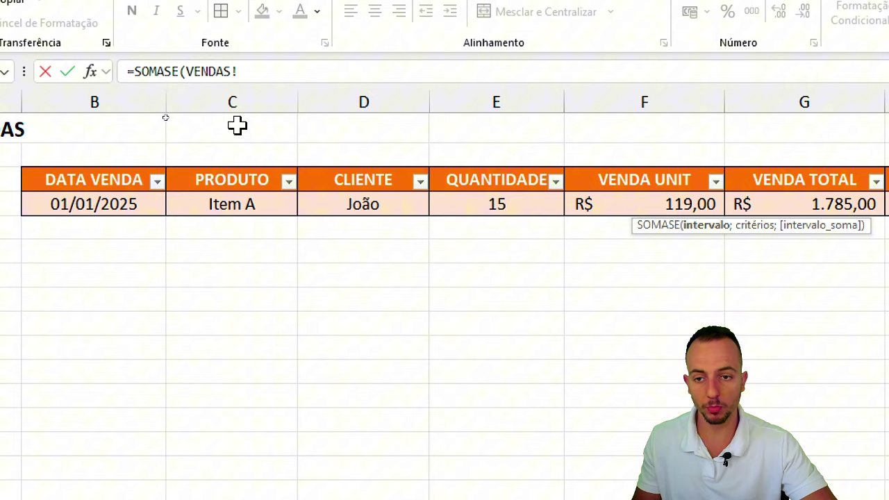
pyautogui.click(253, 94)
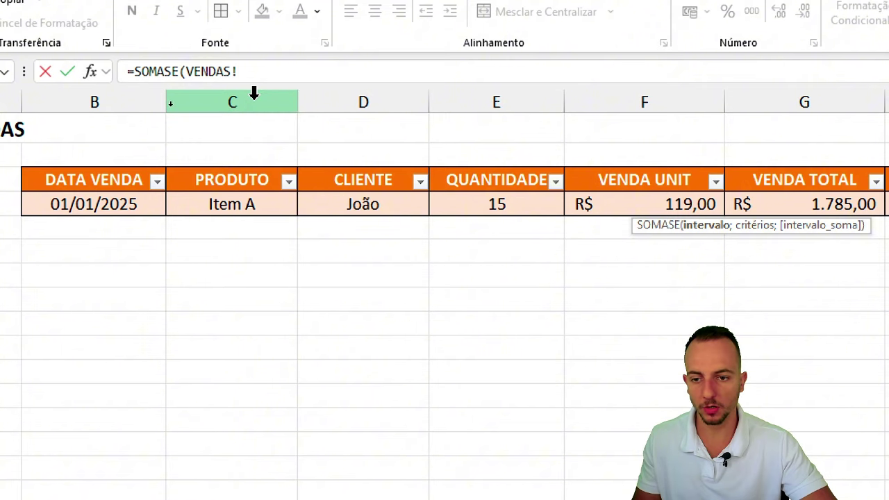
pyautogui.click(249, 92)
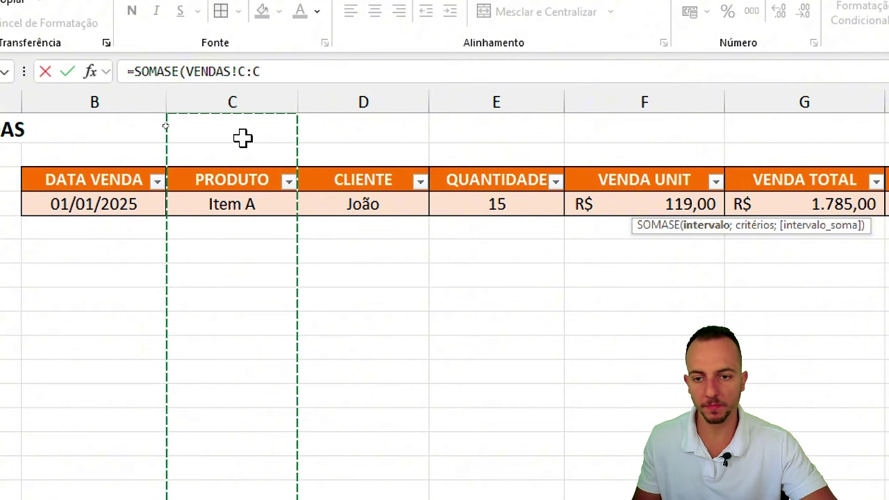
pyautogui.write(';')
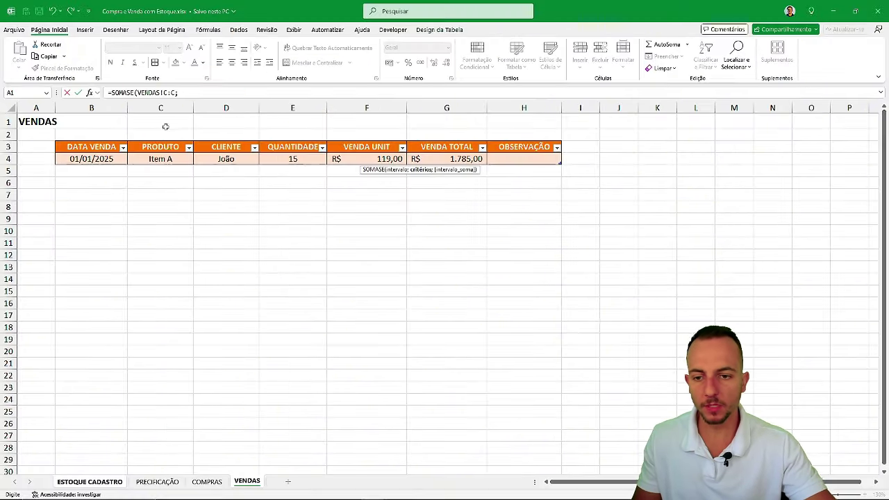
# Finish the SOMASE with the row's PRODUTO as criterion and VENDAS column E summed.
pyautogui.click(102, 484)
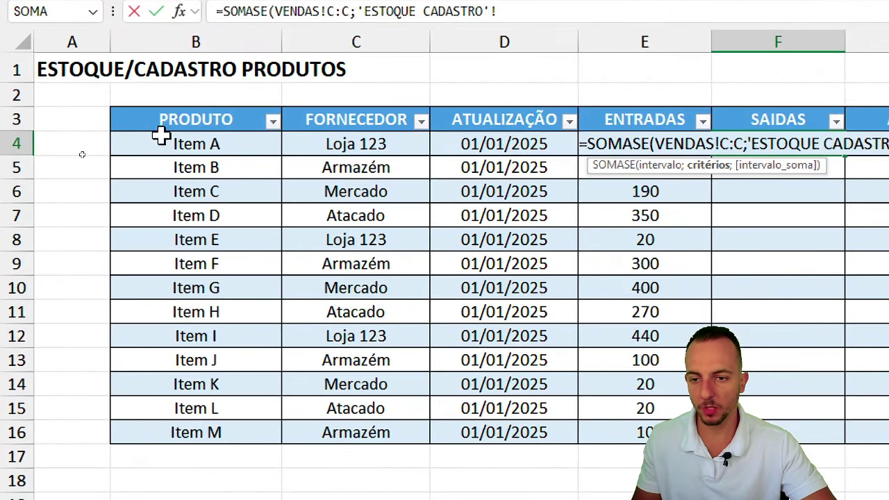
pyautogui.click(93, 158)
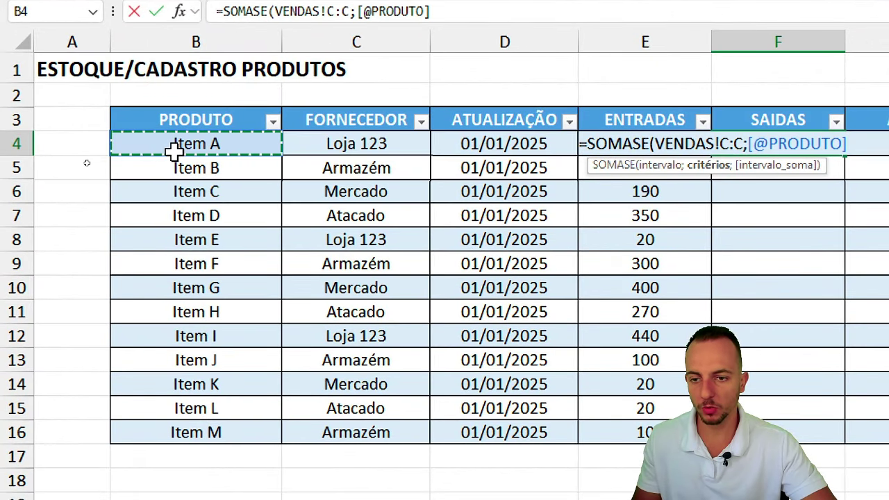
pyautogui.write(';')
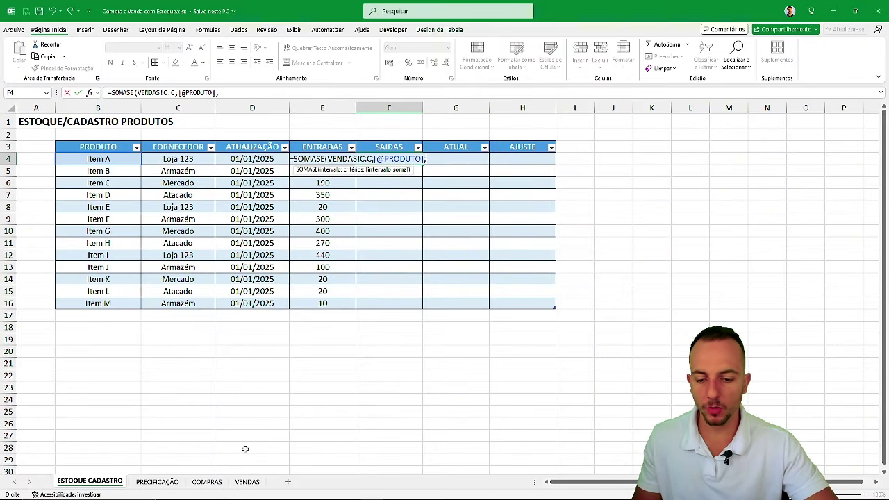
pyautogui.click(254, 482)
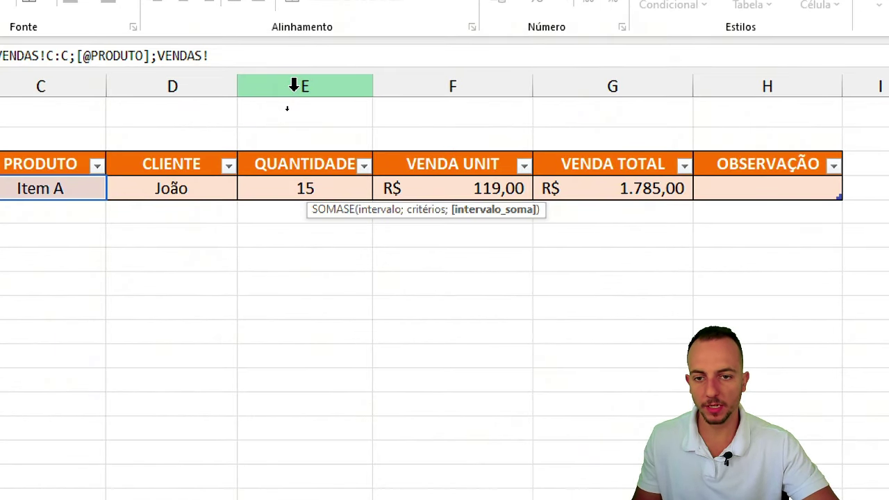
pyautogui.click(294, 86)
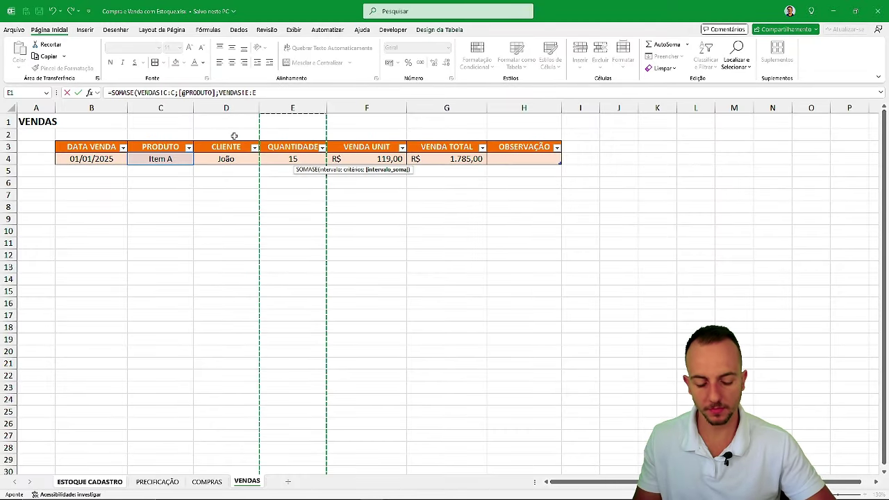
pyautogui.press('Return')
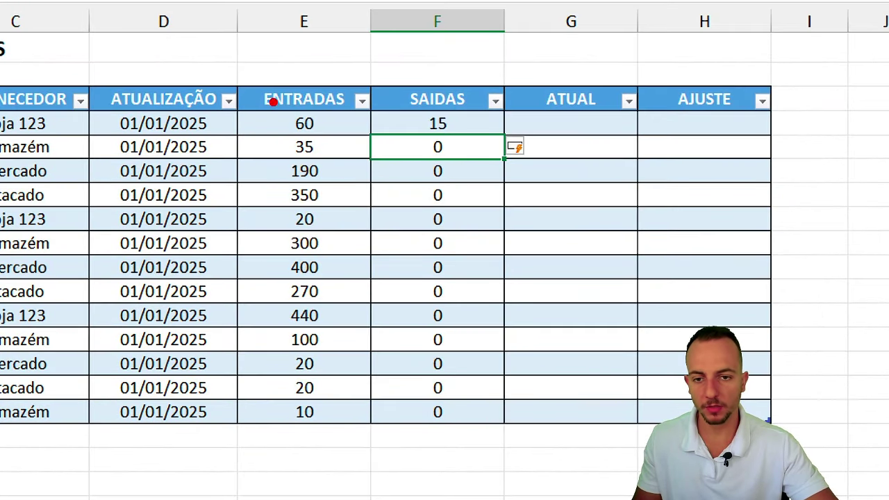
# Mark up the resulting SAIDAS values, 15 for Item A, and select the first ATUAL cell.
pyautogui.moveTo(273, 102); pyautogui.dragTo(334, 421)
pyautogui.moveTo(409, 103); pyautogui.dragTo(482, 430)
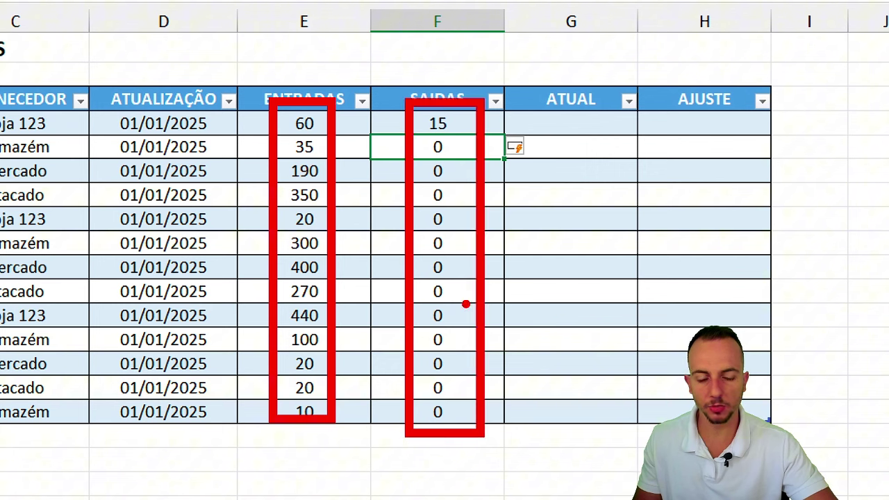
pyautogui.moveTo(436, 123); pyautogui.dragTo(437, 136)
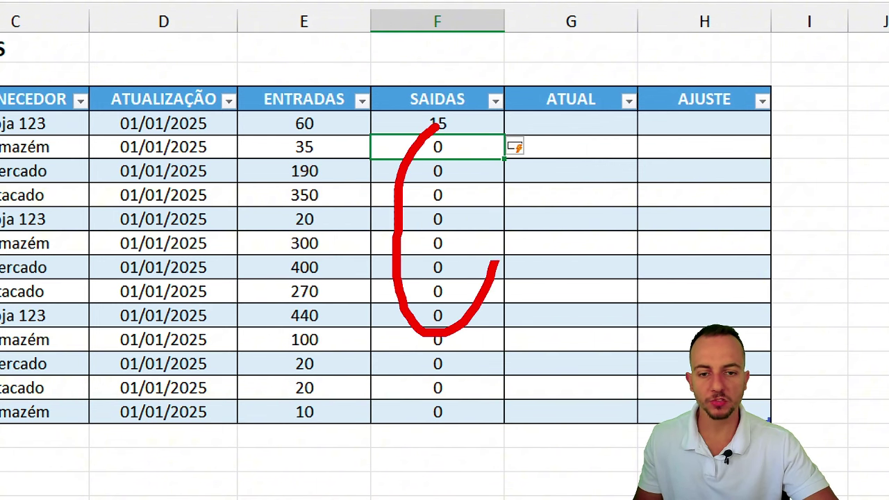
pyautogui.moveTo(561, 146); pyautogui.dragTo(501, 166)
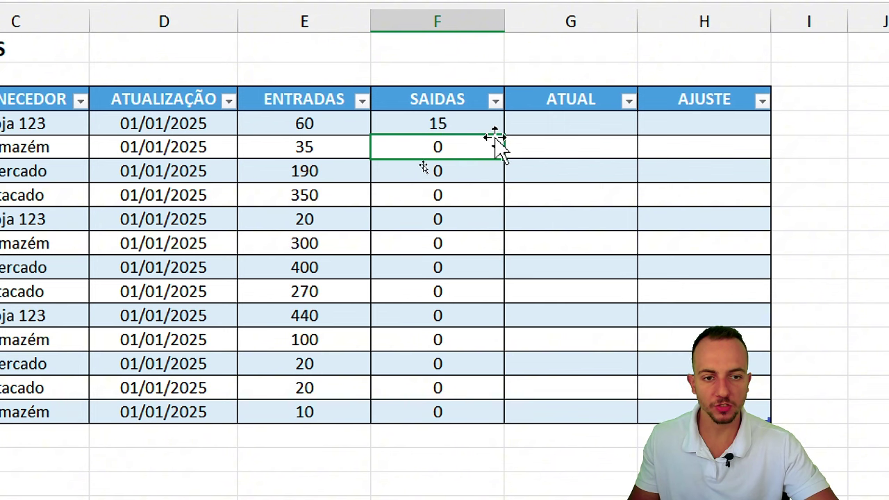
pyautogui.click(550, 122)
pyautogui.write('=')
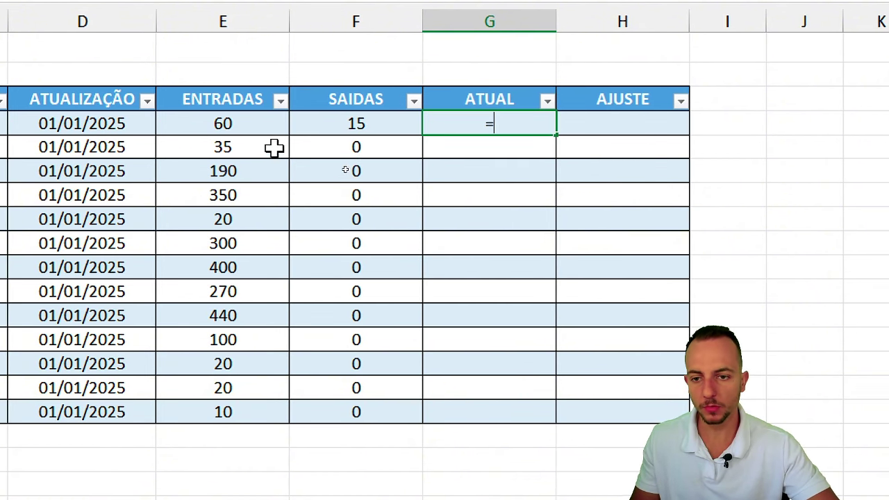
pyautogui.click(254, 132)
pyautogui.write('-')
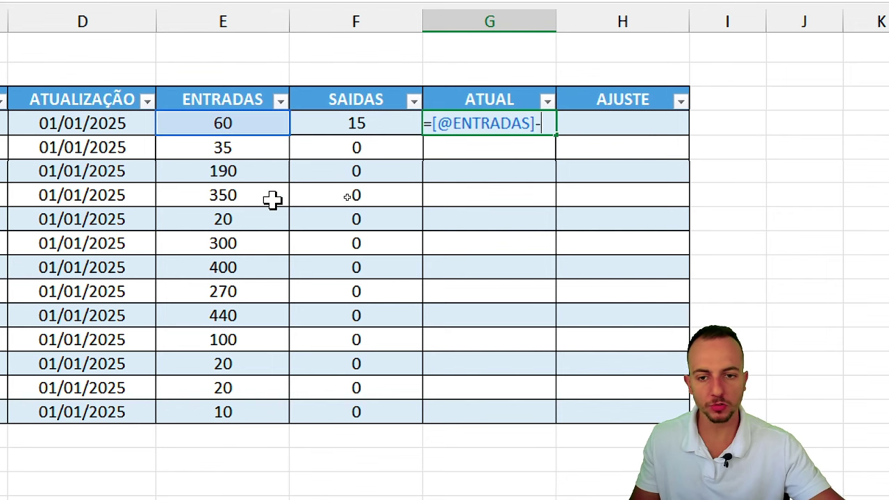
pyautogui.click(393, 122)
pyautogui.press('Return')
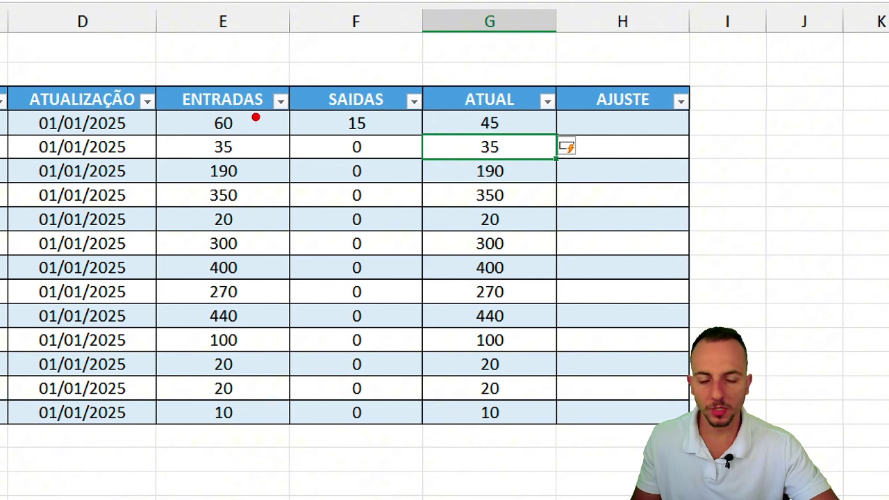
# Highlight the ATUAL results (45 for Item A, 35 for Item B) and go to the first AJUSTE cell.
pyautogui.moveTo(193, 98); pyautogui.dragTo(257, 144)
pyautogui.moveTo(330, 96); pyautogui.dragTo(390, 151)
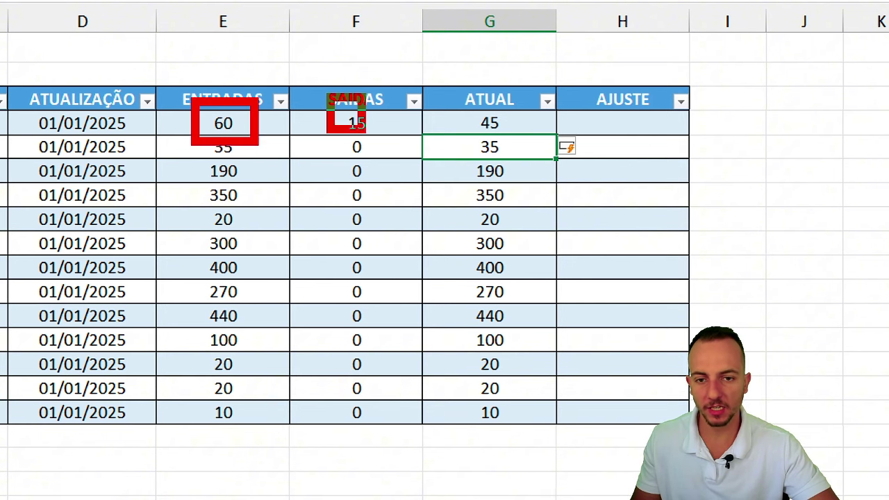
pyautogui.moveTo(474, 122); pyautogui.dragTo(419, 152)
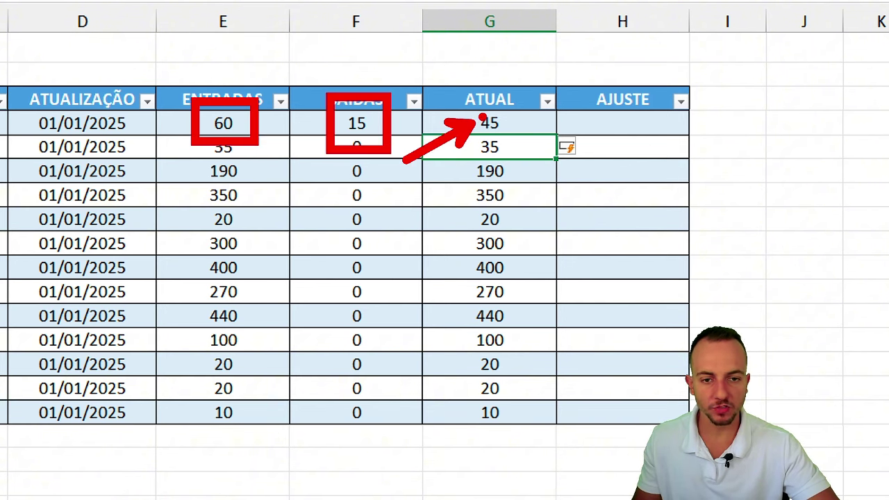
pyautogui.moveTo(497, 105); pyautogui.dragTo(486, 135)
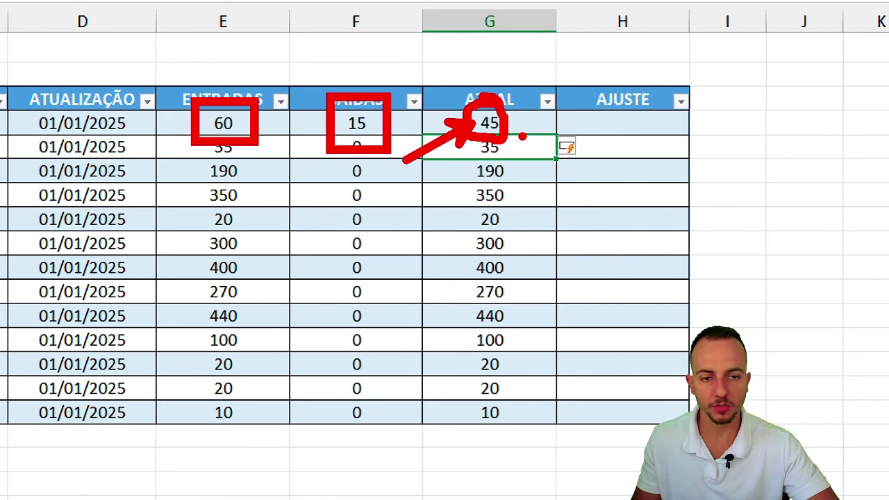
pyautogui.press('Escape')
pyautogui.click(630, 125)
pyautogui.hscroll(1, 754, 263)
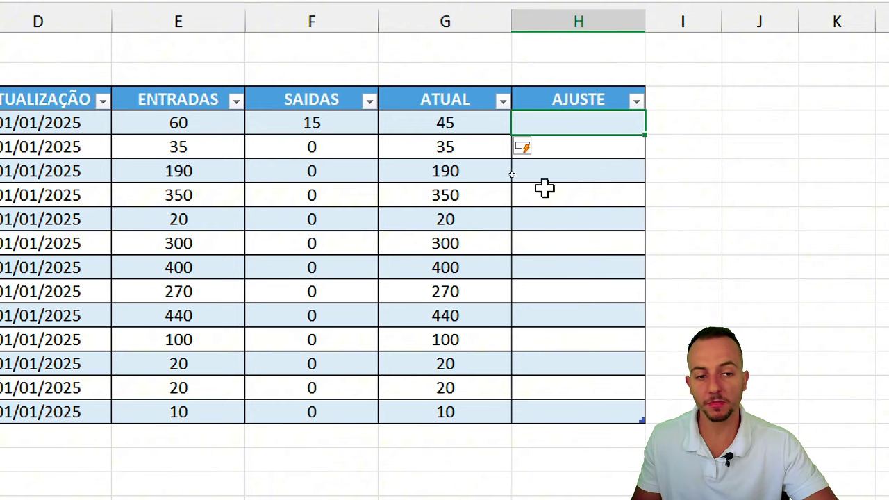
# Enter a -1 adjustment for Item A and circle it beside the 45 stock value.
pyautogui.moveTo(598, 124); pyautogui.dragTo(591, 126)
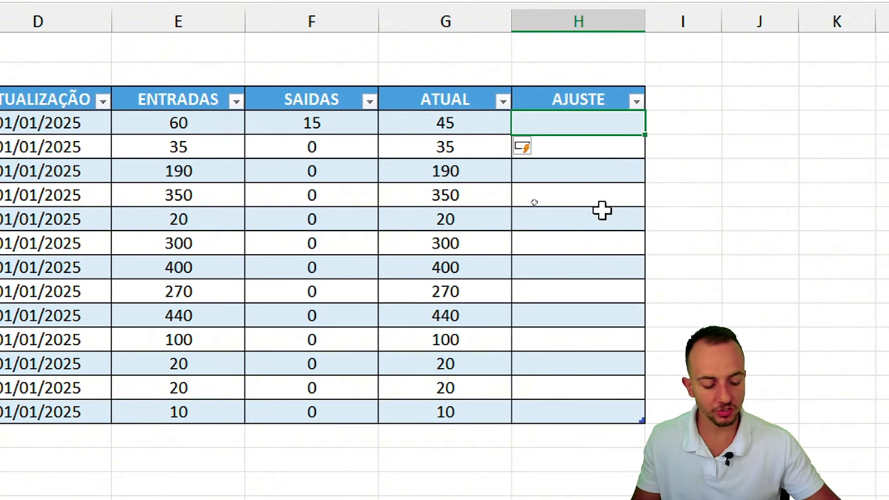
pyautogui.write('-1')
pyautogui.press('Return')
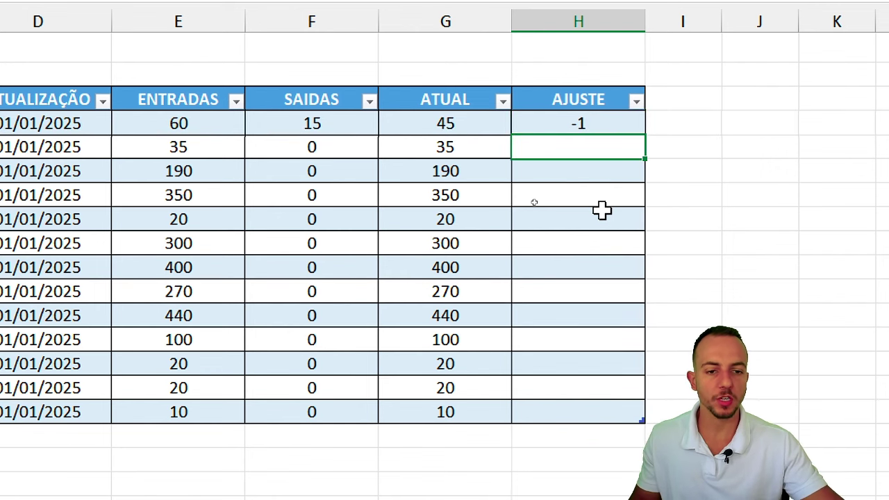
pyautogui.click(560, 123)
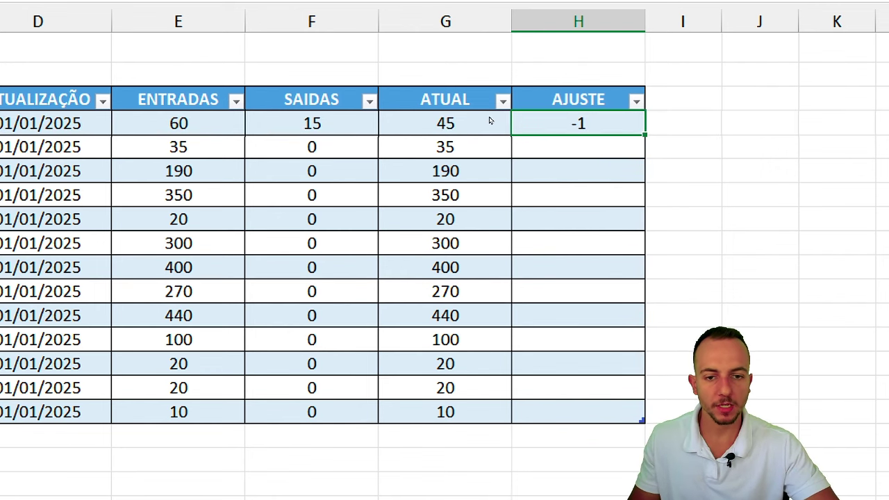
pyautogui.moveTo(462, 88)
pyautogui.mouseDown()
pyautogui.moveTo(416, 144)
pyautogui.moveTo(400, 127)
pyautogui.mouseUp()
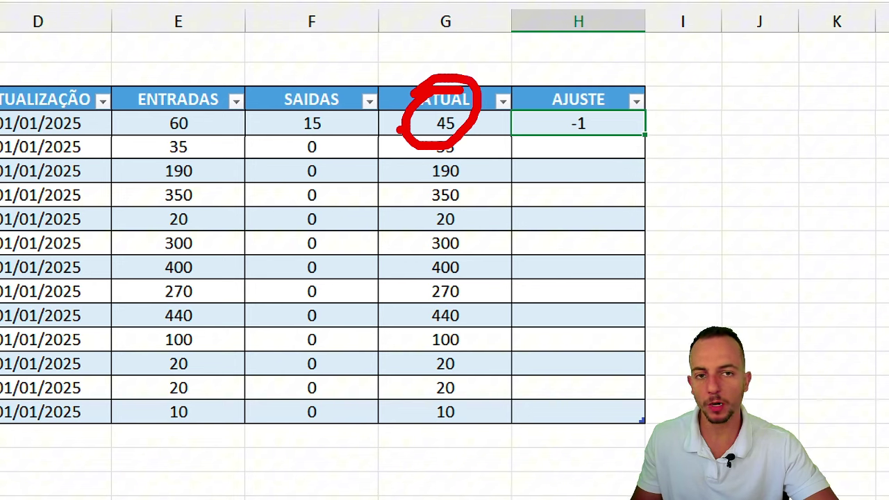
pyautogui.moveTo(584, 74)
pyautogui.mouseDown()
pyautogui.moveTo(504, 170)
pyautogui.moveTo(464, 133)
pyautogui.mouseUp()
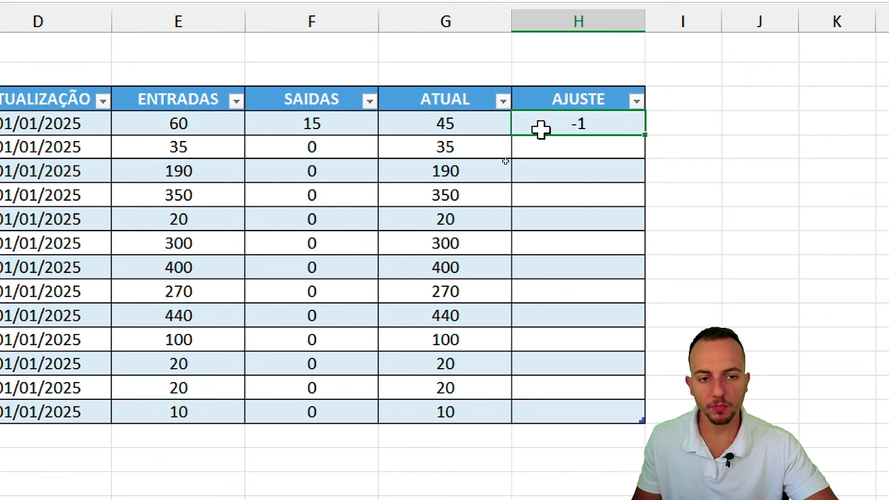
pyautogui.click(479, 124)
pyautogui.doubleClick(472, 124)
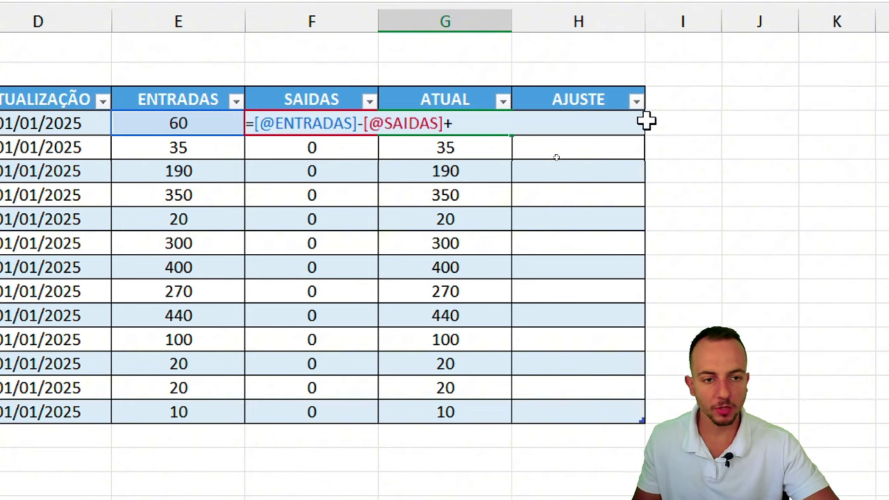
pyautogui.moveTo(595, 105); pyautogui.dragTo(577, 104)
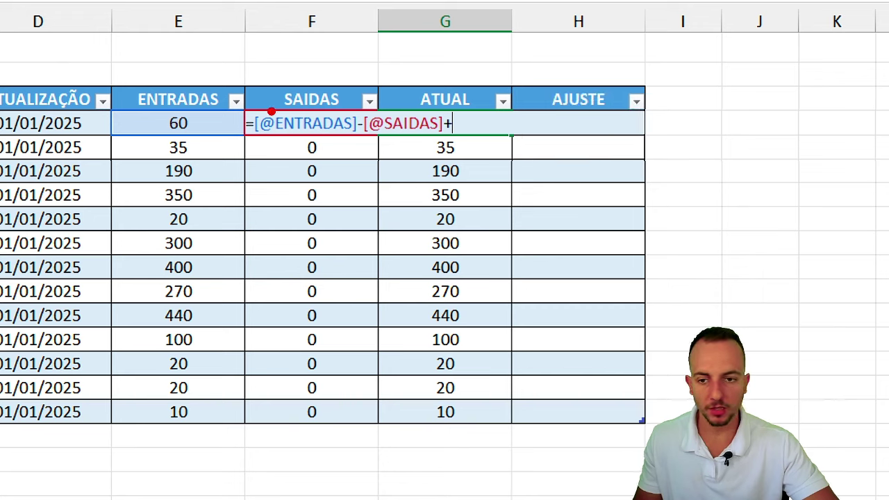
pyautogui.moveTo(239, 110); pyautogui.dragTo(637, 137)
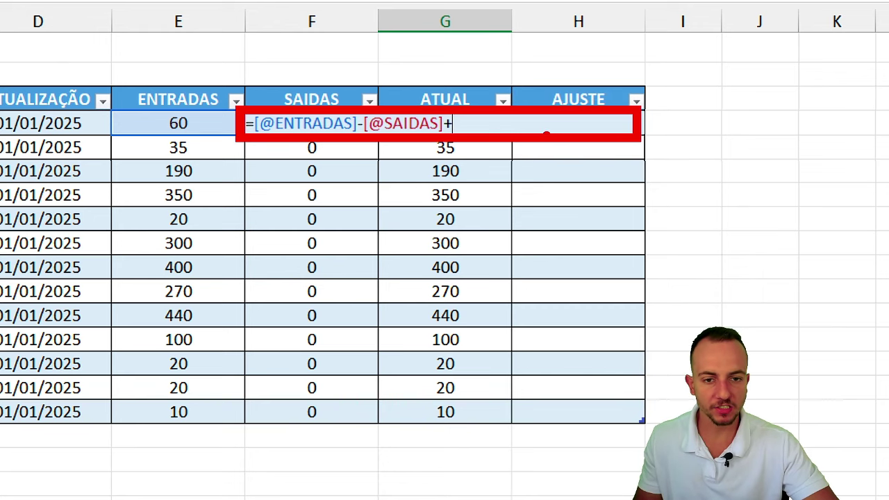
pyautogui.press('Escape')
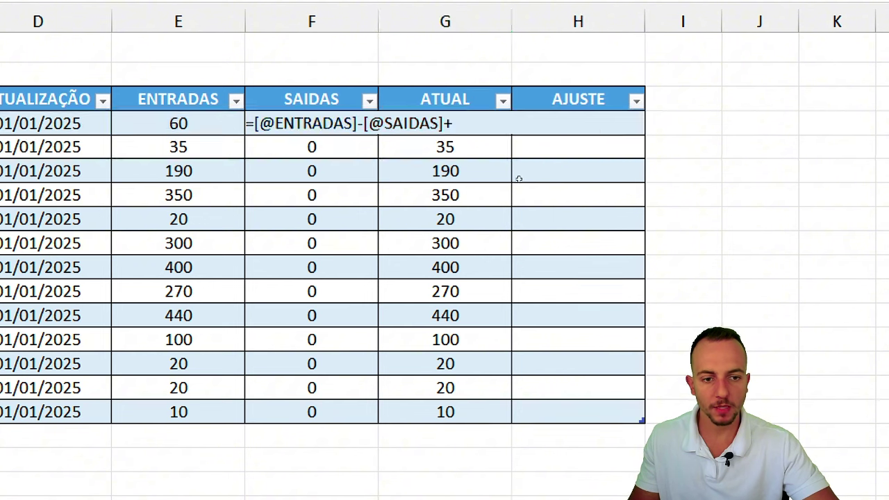
pyautogui.click(742, 125)
pyautogui.click(739, 75)
pyautogui.click(717, 77)
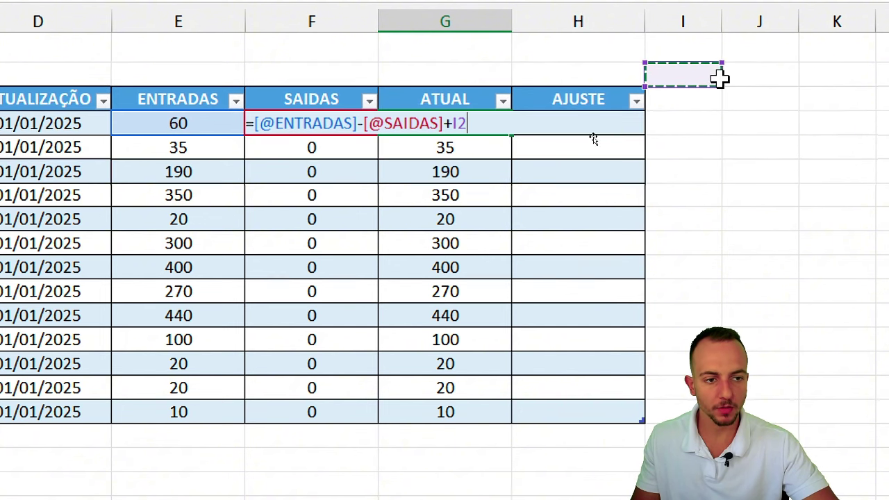
pyautogui.click(743, 148)
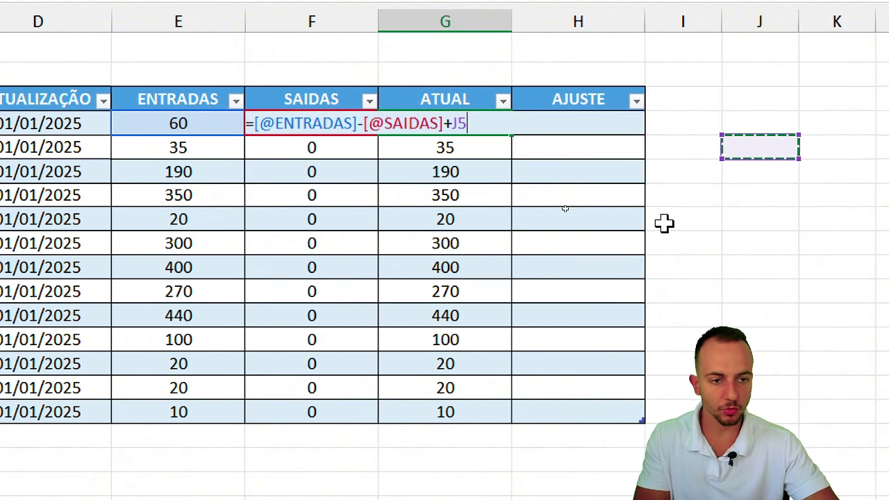
pyautogui.press('Left')
pyautogui.press('Left')
pyautogui.press('Up')
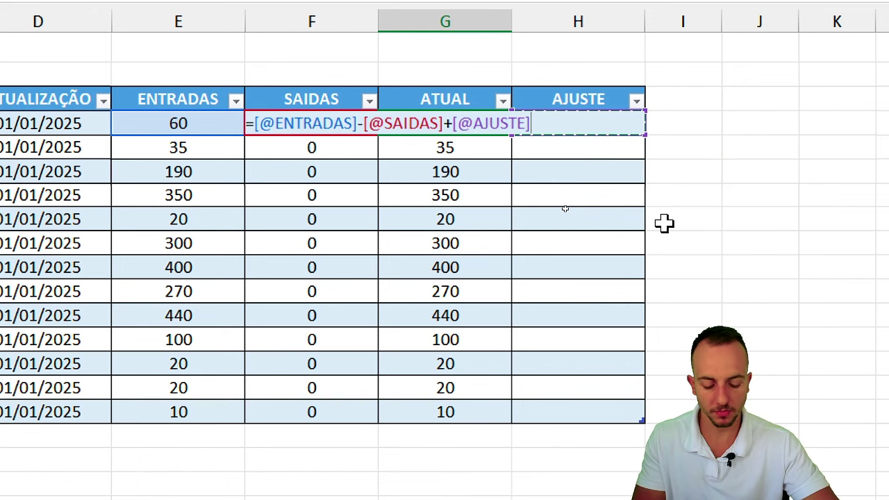
pyautogui.press('Return')
# Test Item A's adjustment with 2 and other values, ending at -1 so ATUAL shows 44.
pyautogui.click(590, 125)
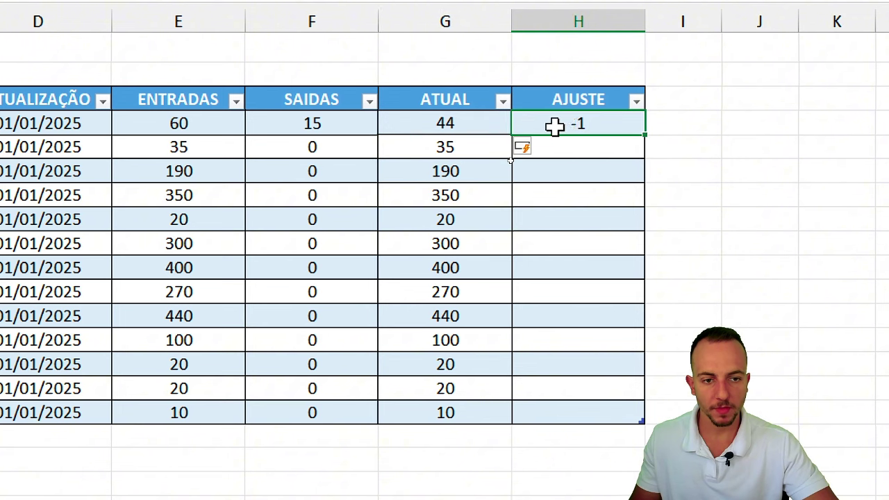
pyautogui.write('2')
pyautogui.press('Return')
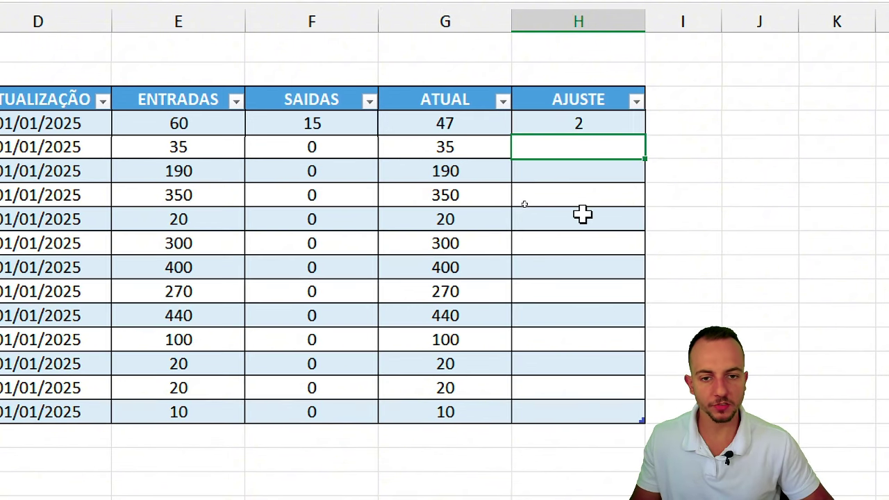
pyautogui.press('Up')
pyautogui.hotkey('ctrl', 'Return')
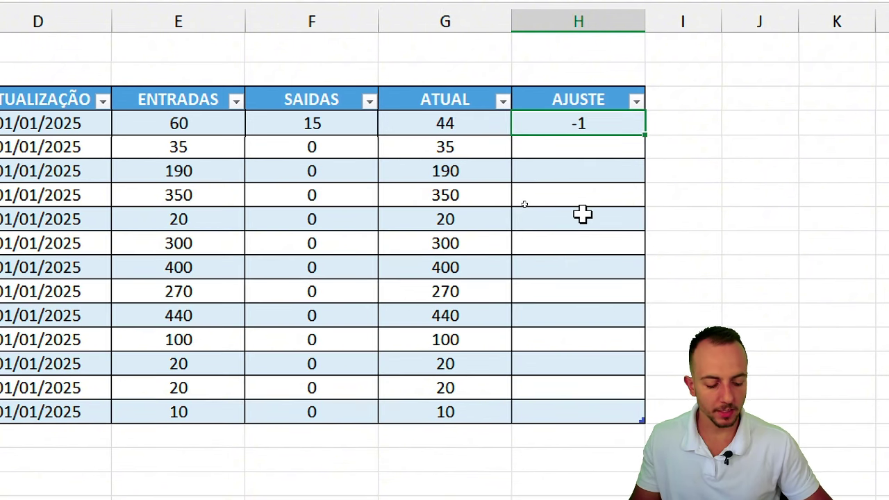
pyautogui.hotkey('ctrl', 'Return')
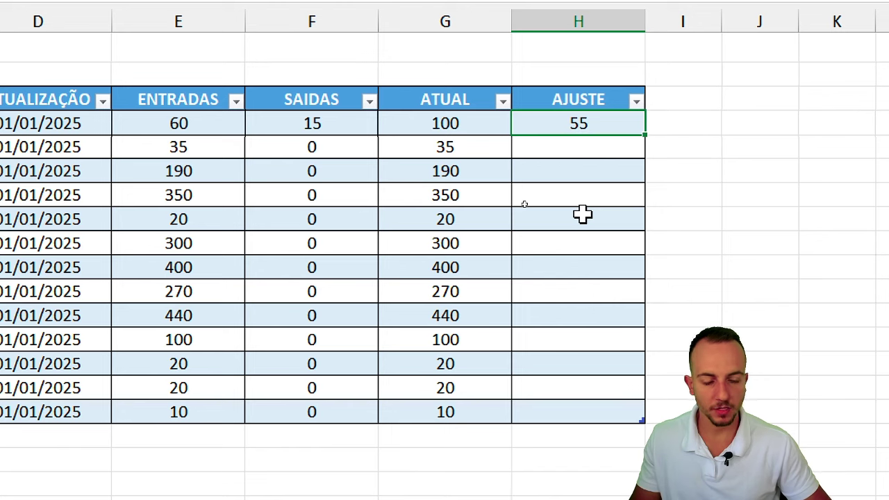
pyautogui.write('1')
pyautogui.press('Return')
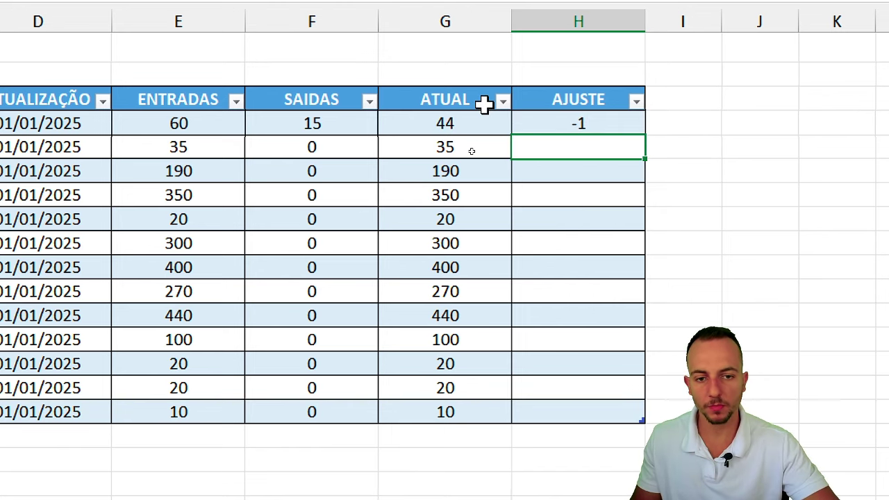
# Try a 10 adjustment on the row with ATUAL 300, then clear it.
pyautogui.moveTo(479, 124); pyautogui.dragTo(479, 195)
pyautogui.click(519, 240)
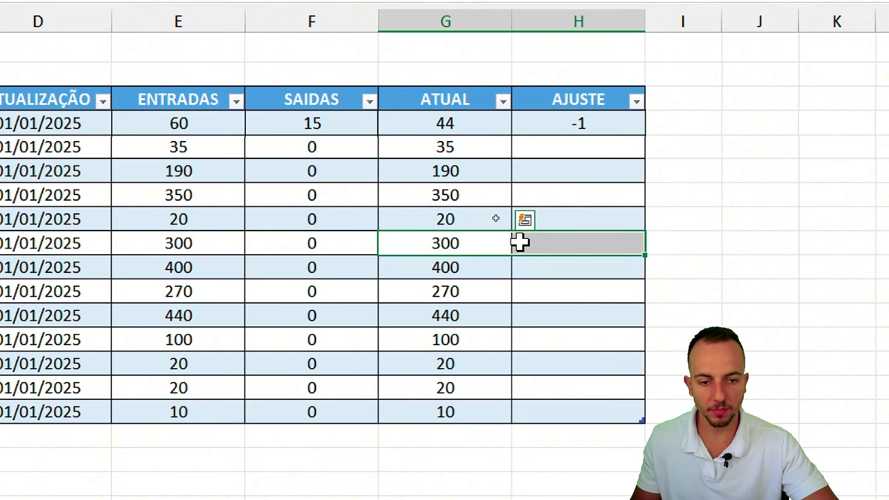
pyautogui.write('10')
pyautogui.press('Return')
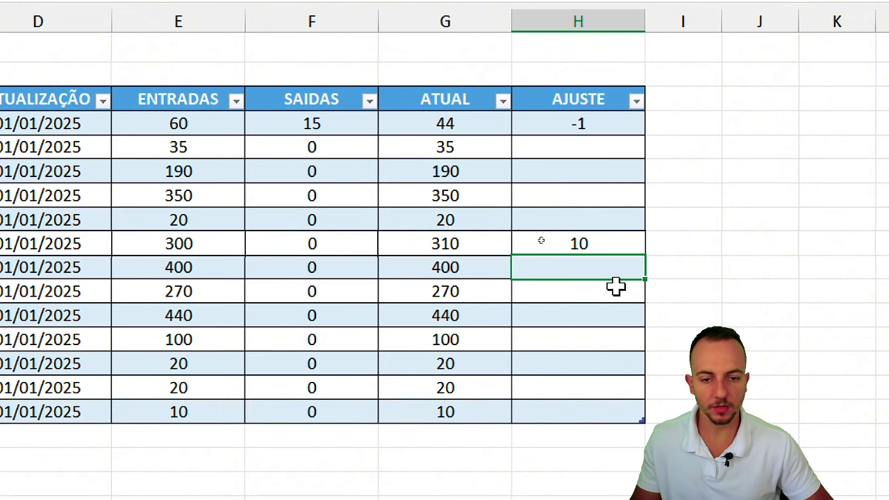
pyautogui.press('Up')
pyautogui.press('Delete')
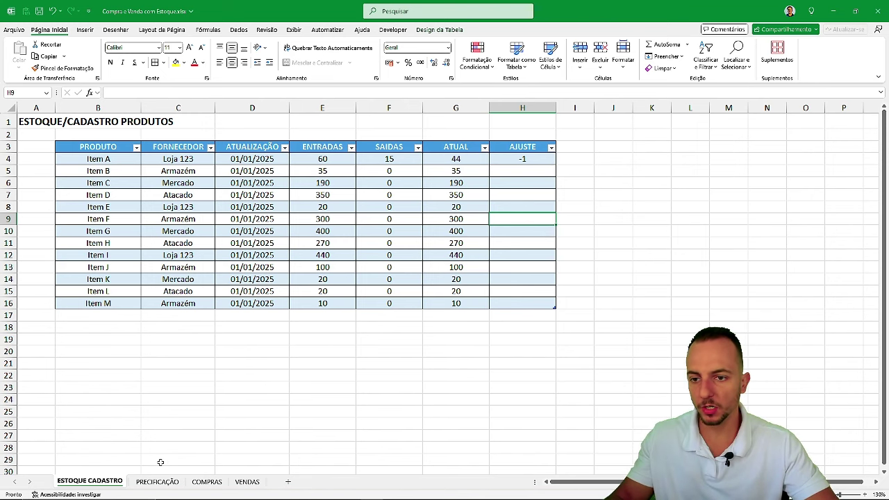
pyautogui.click(182, 484)
pyautogui.click(202, 486)
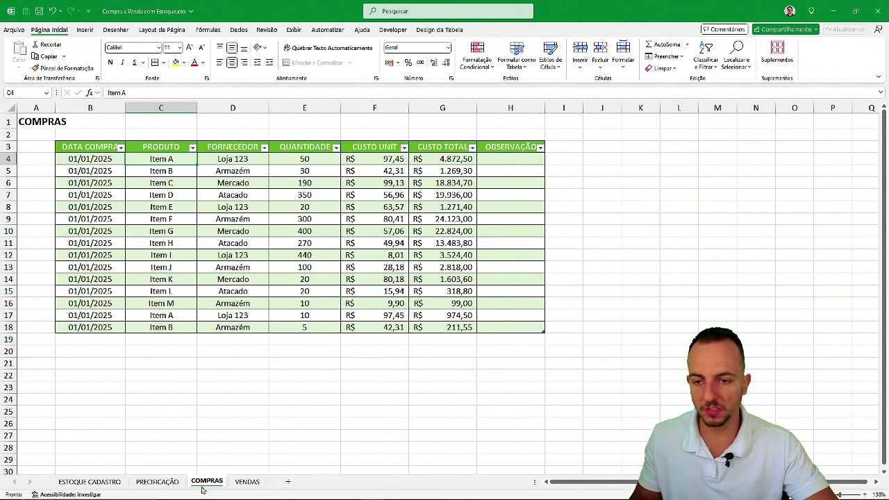
pyautogui.click(248, 483)
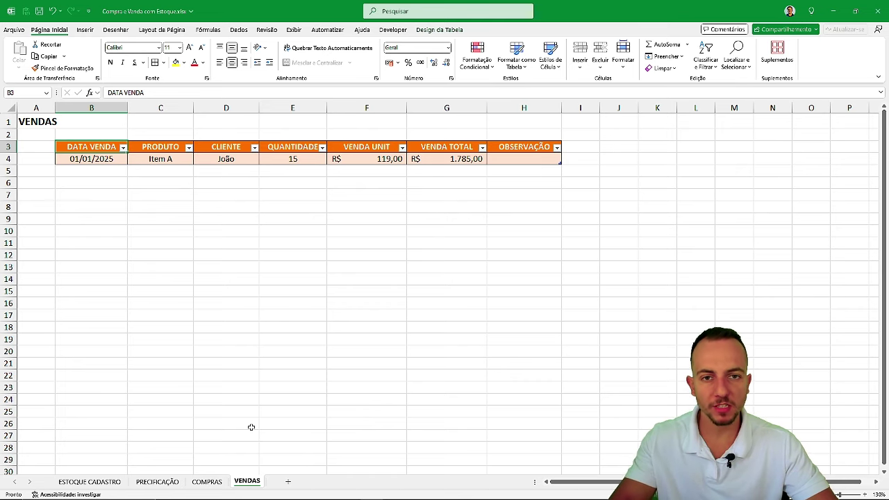
pyautogui.click(201, 484)
pyautogui.click(151, 484)
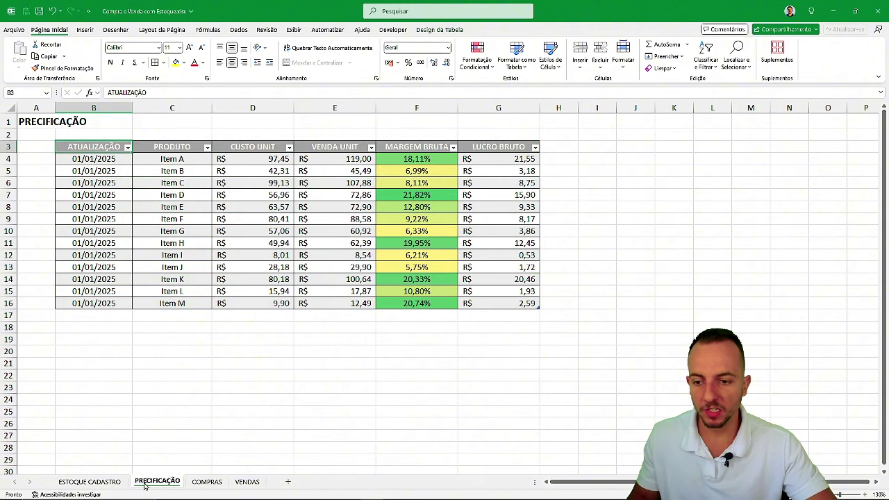
pyautogui.click(111, 484)
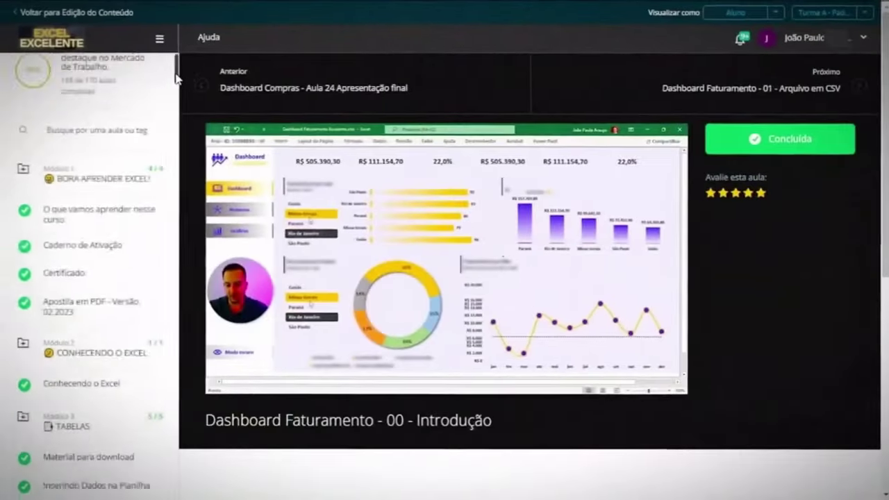
# Scroll down the course's lesson sidebar past the Criando um Design e Layout 1 lesson.
pyautogui.moveTo(175, 66); pyautogui.dragTo(170, 277)
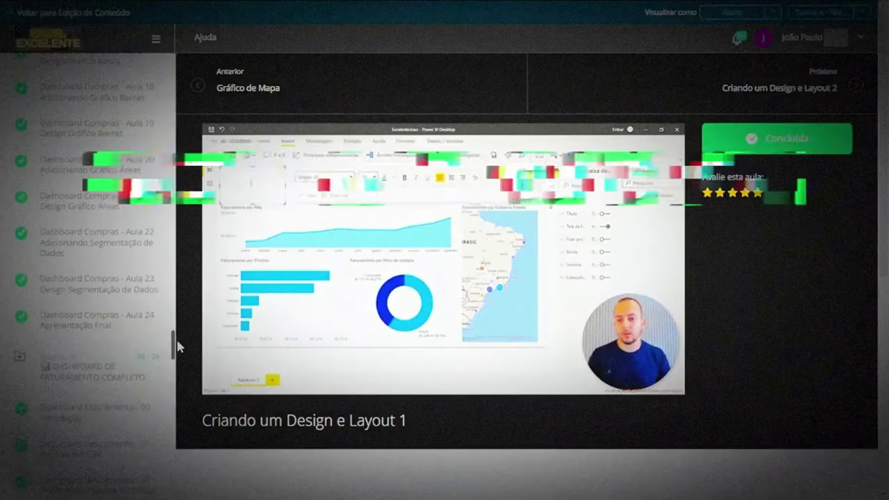
pyautogui.moveTo(177, 346); pyautogui.dragTo(175, 369)
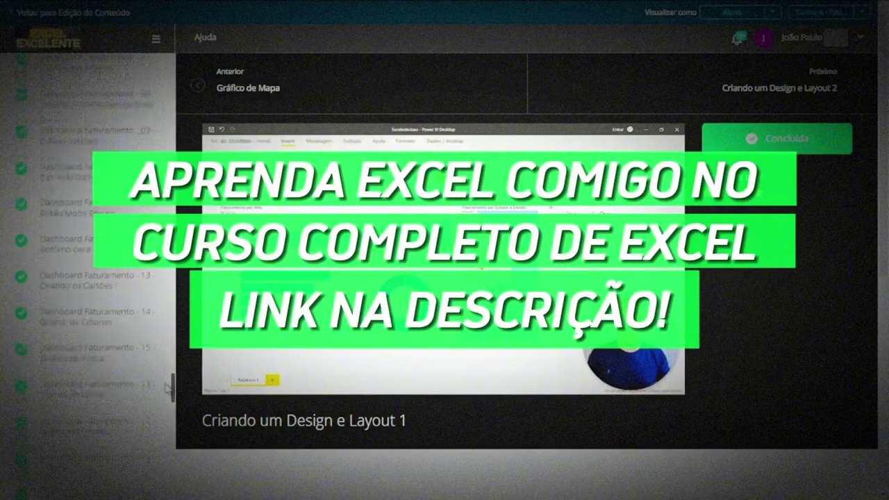
pyautogui.moveTo(168, 386); pyautogui.dragTo(171, 412)
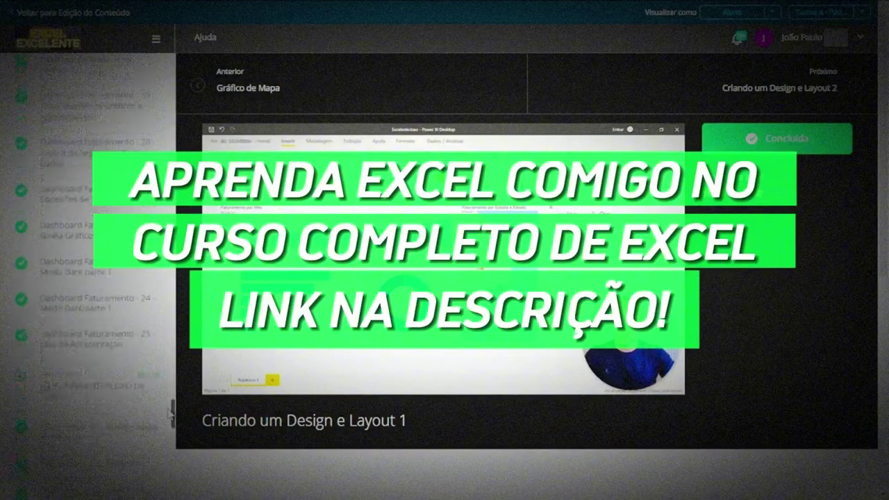